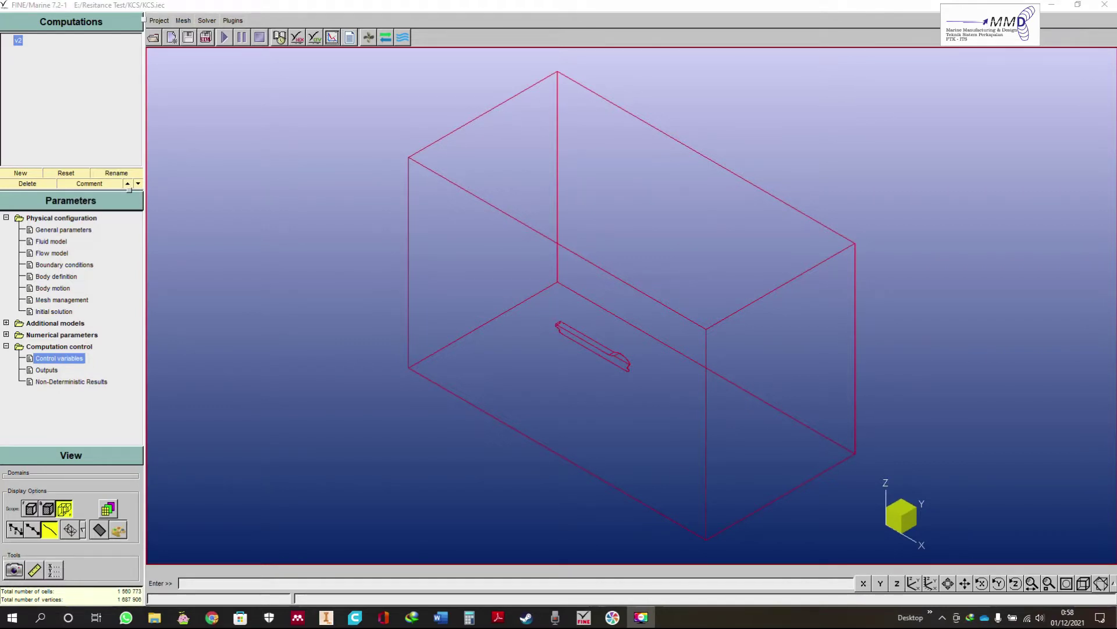
left_click(502, 7)
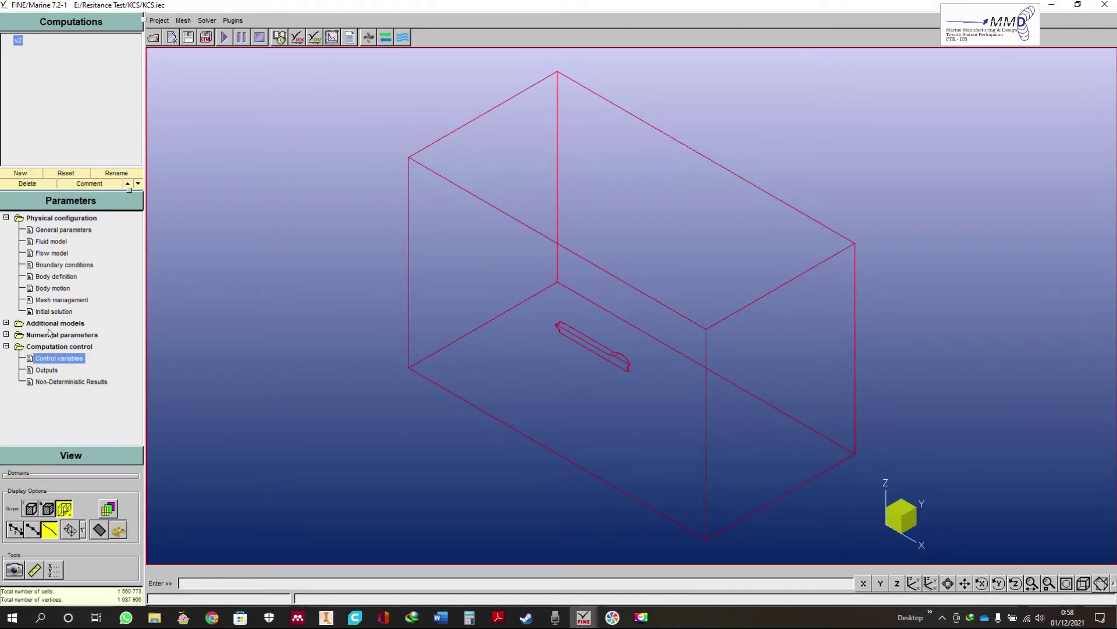
left_click(46, 370)
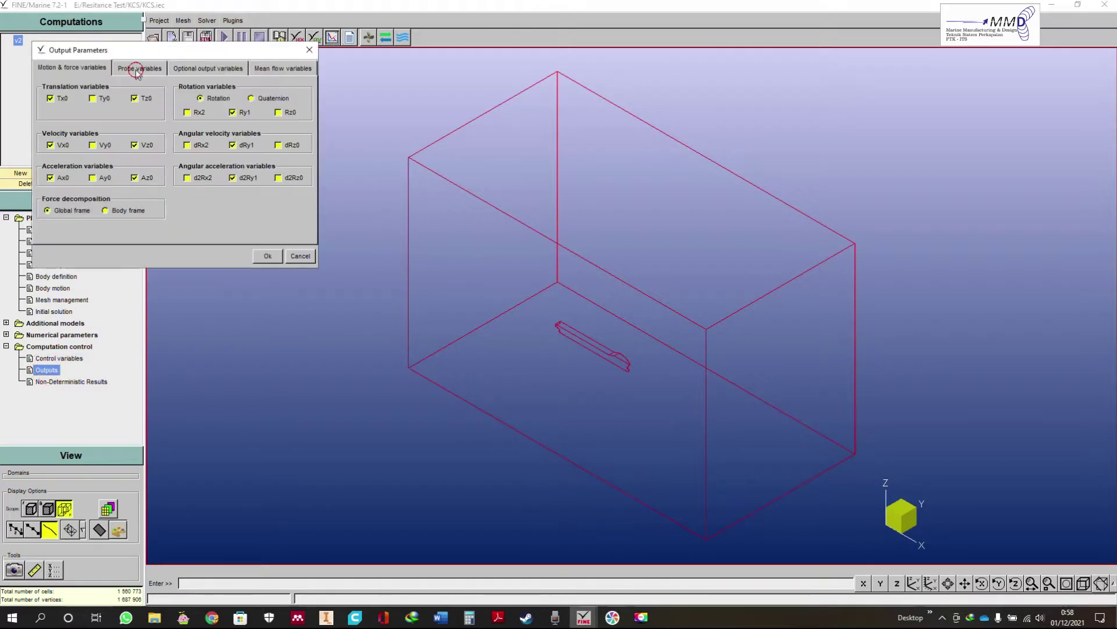
left_click(138, 69)
left_click(300, 256)
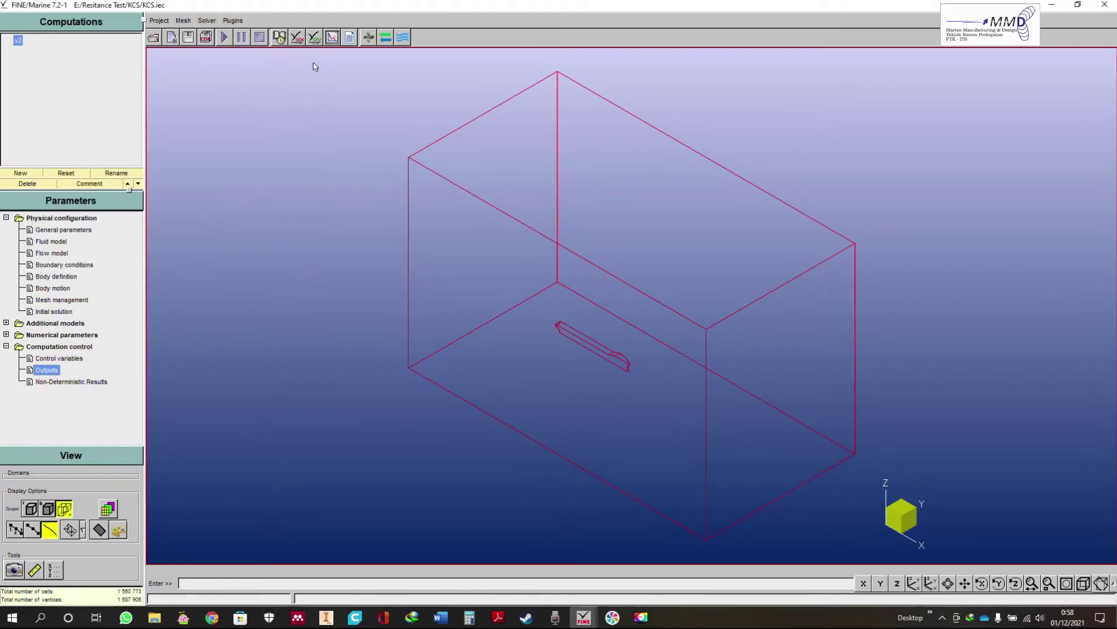
Step: Open the computation's results in CFView with the traveling shot based on Vessel and Tx0, and maximize the CFView window
left_click(314, 40)
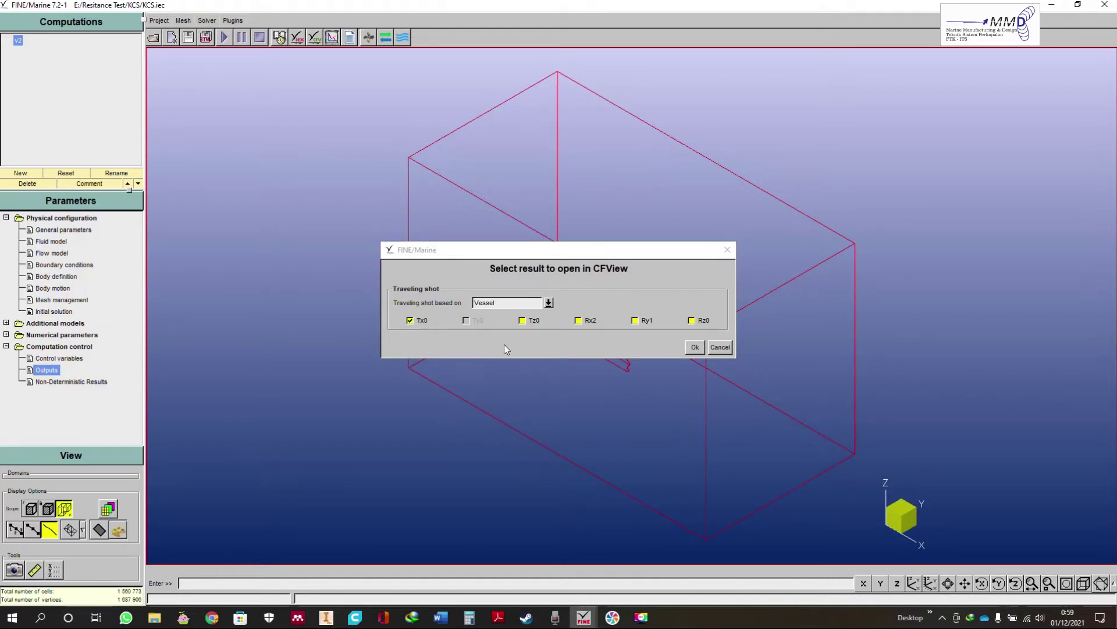
left_click(694, 347)
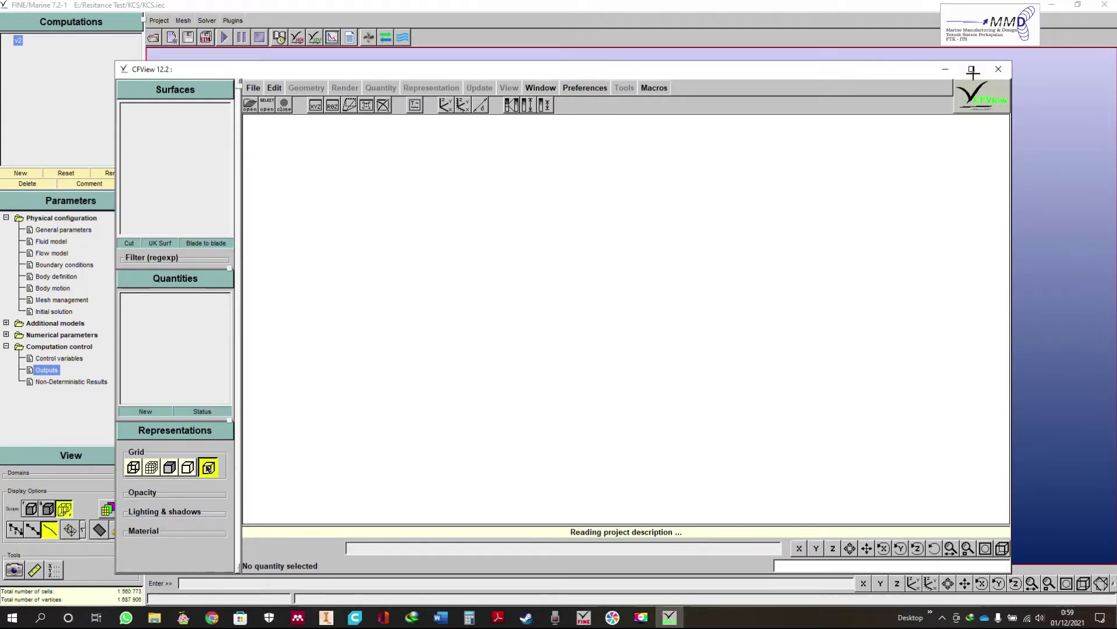
left_click(972, 70)
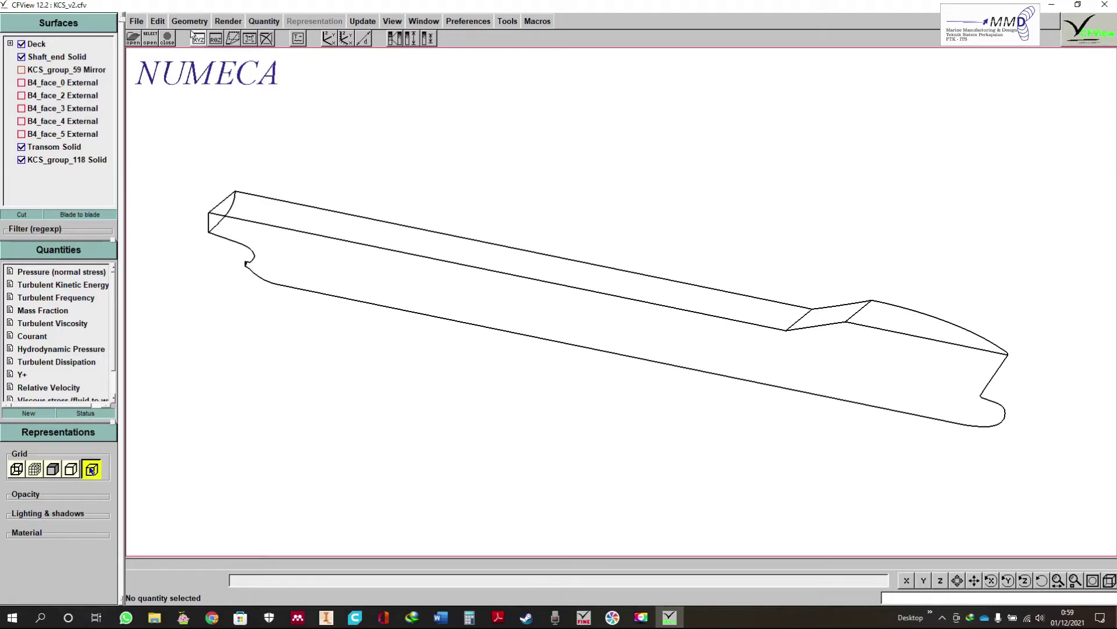
Step: Turn on geometry repetition to display the mirrored half of the hull
left_click(228, 21)
mouse_move(191, 21)
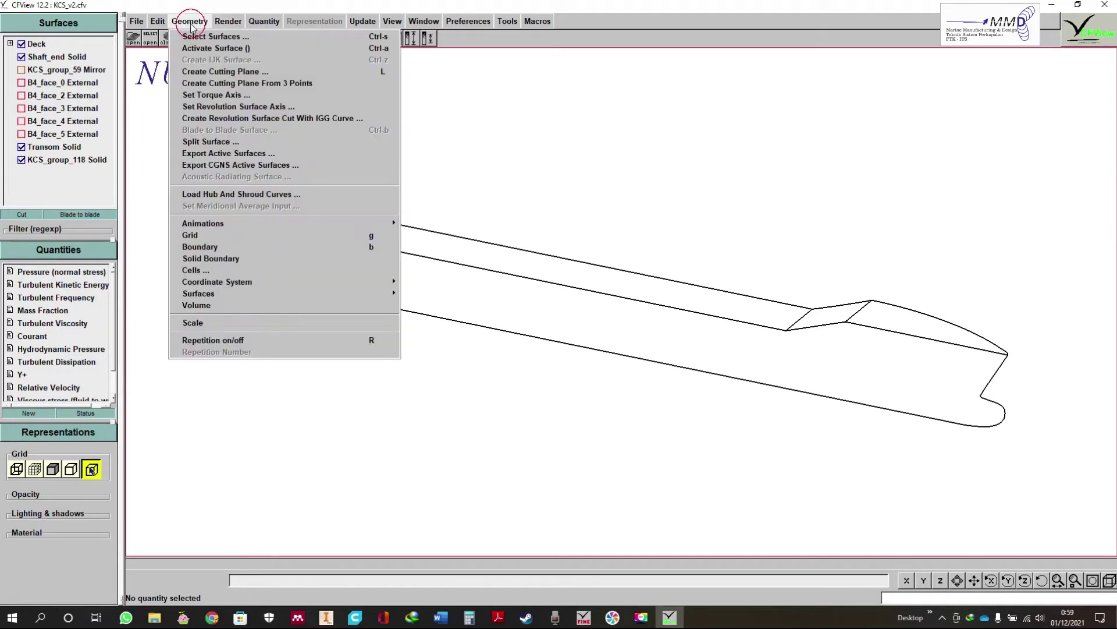
left_click(236, 343)
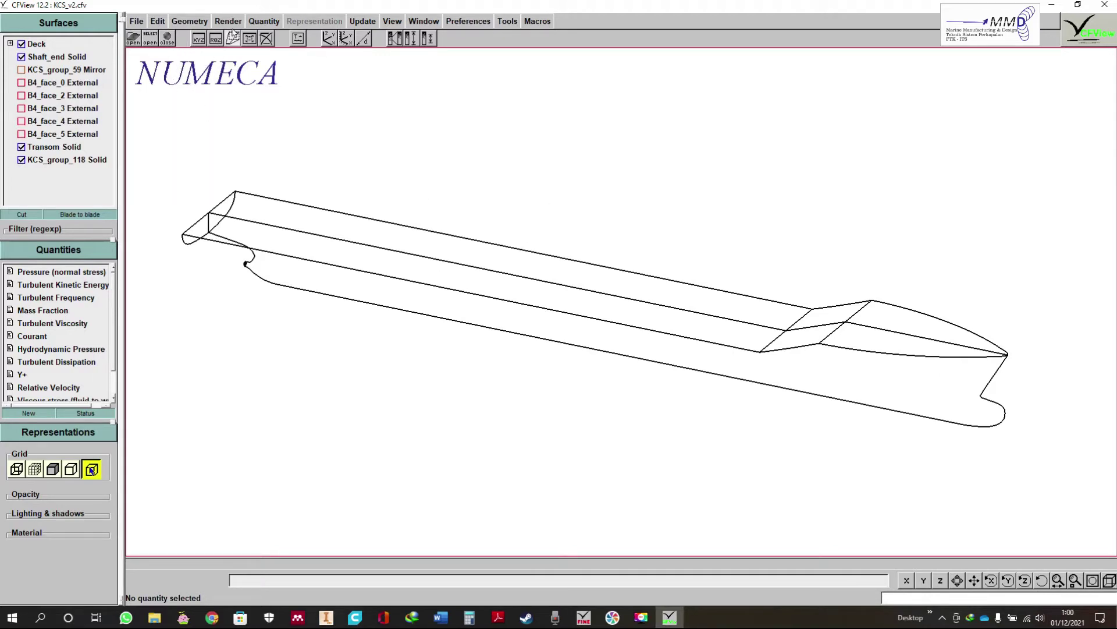
Step: Render the full hull with flat shading and replace it with Gouraud shading
left_click(235, 22)
mouse_move(262, 59)
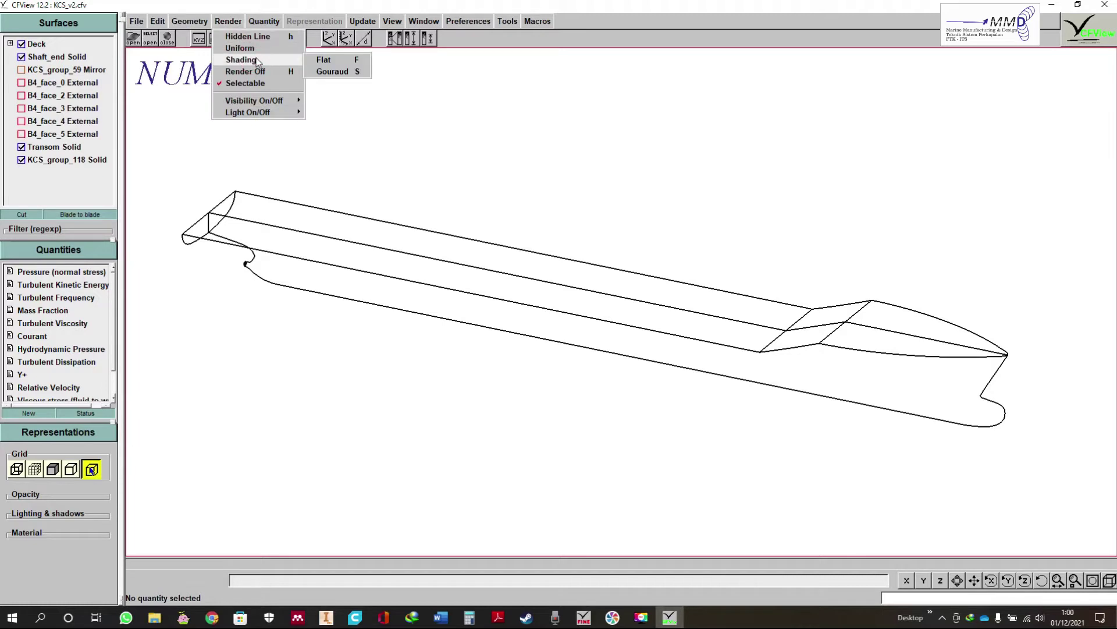
left_click(334, 60)
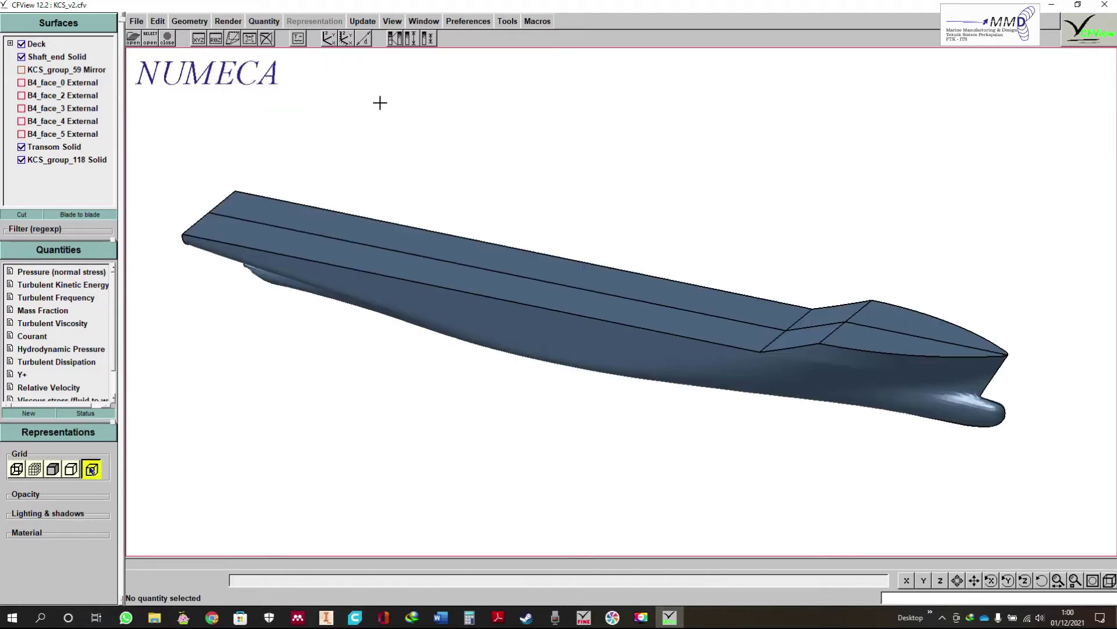
left_click(228, 22)
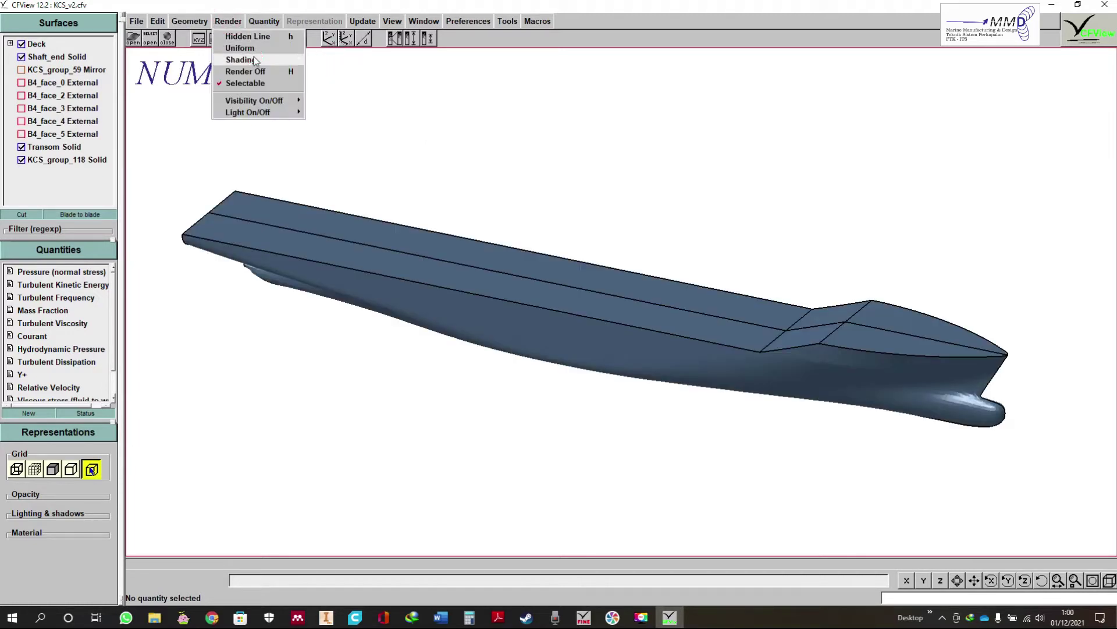
mouse_move(254, 60)
left_click(329, 72)
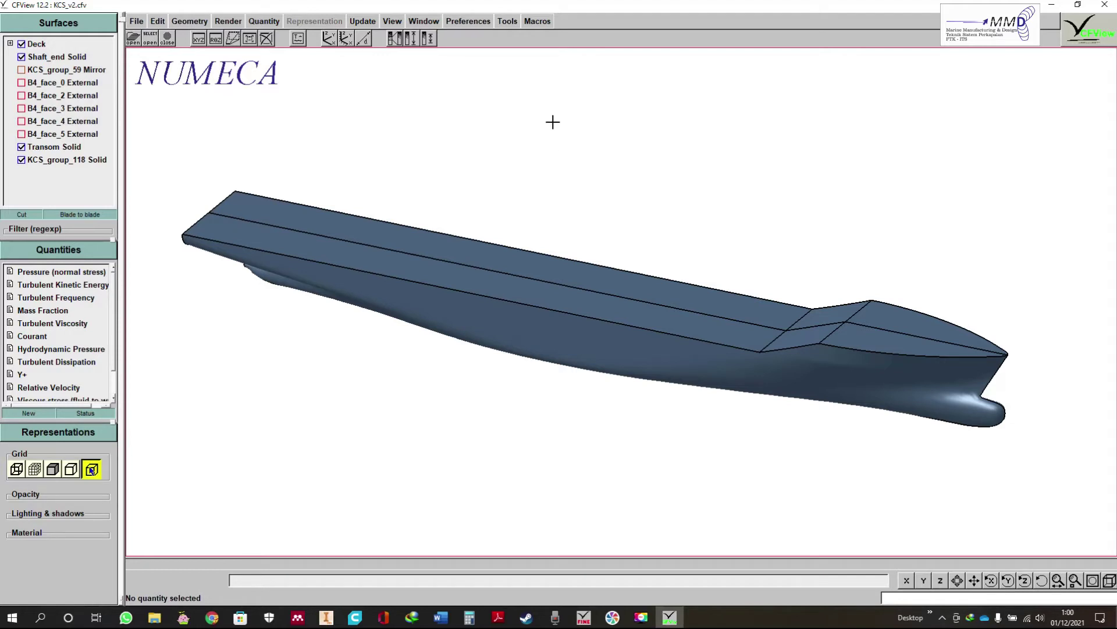
Step: Run the Represent_free_surface macro to show the wave elevation around the hull
left_click(540, 22)
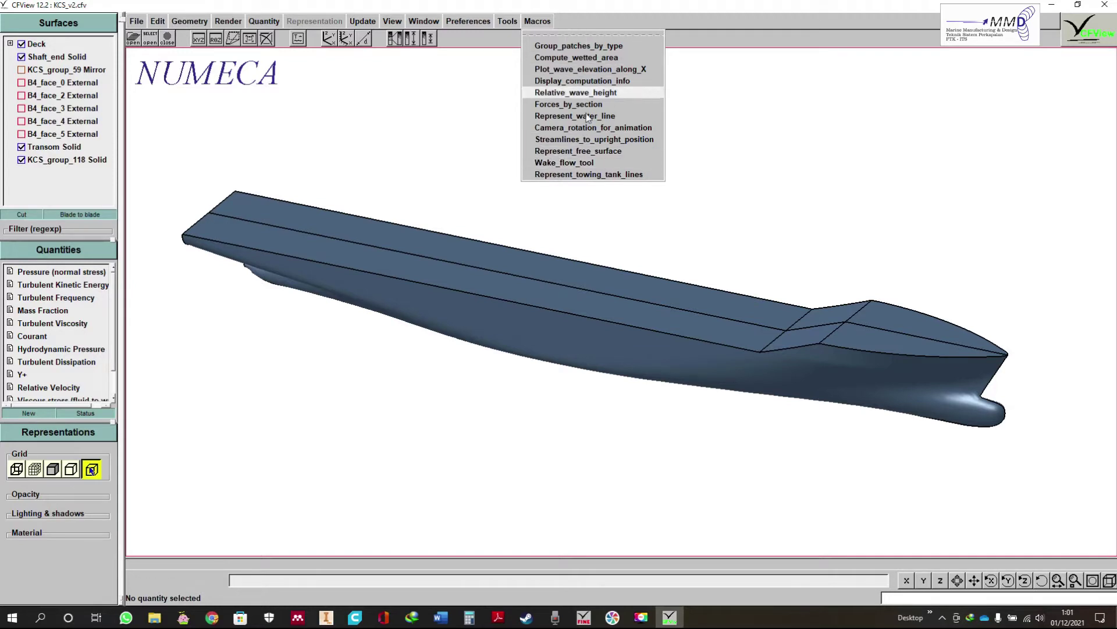
left_click(602, 153)
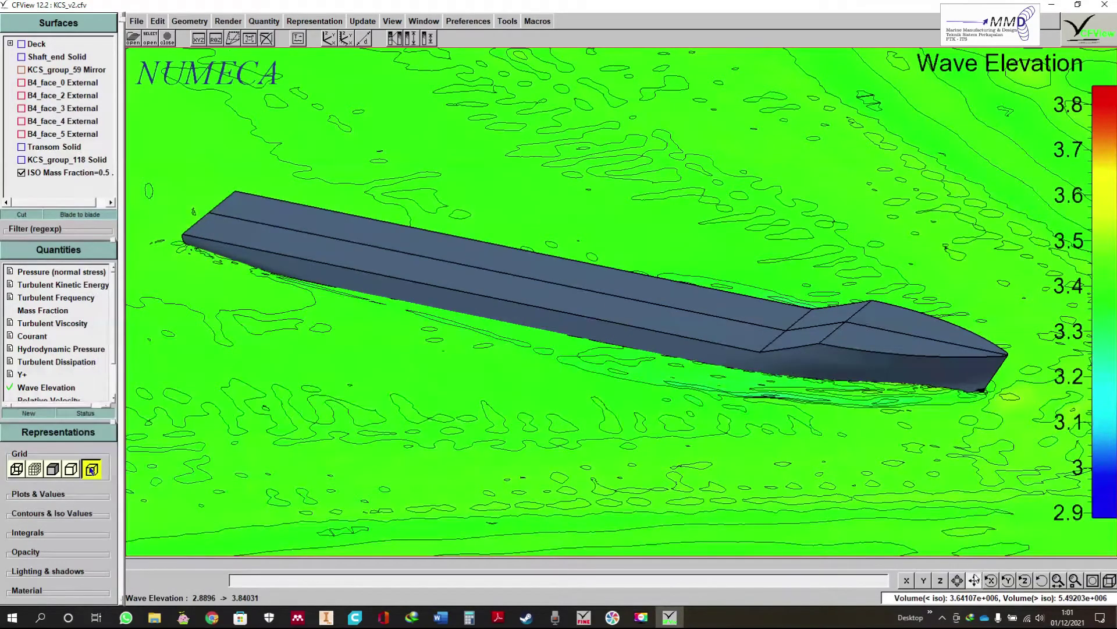
Step: Examine the wave elevation contours close to the hull and across the whole free surface
left_click(974, 580)
scroll(665, 279, "down", 2)
scroll(666, 278, "down", 5)
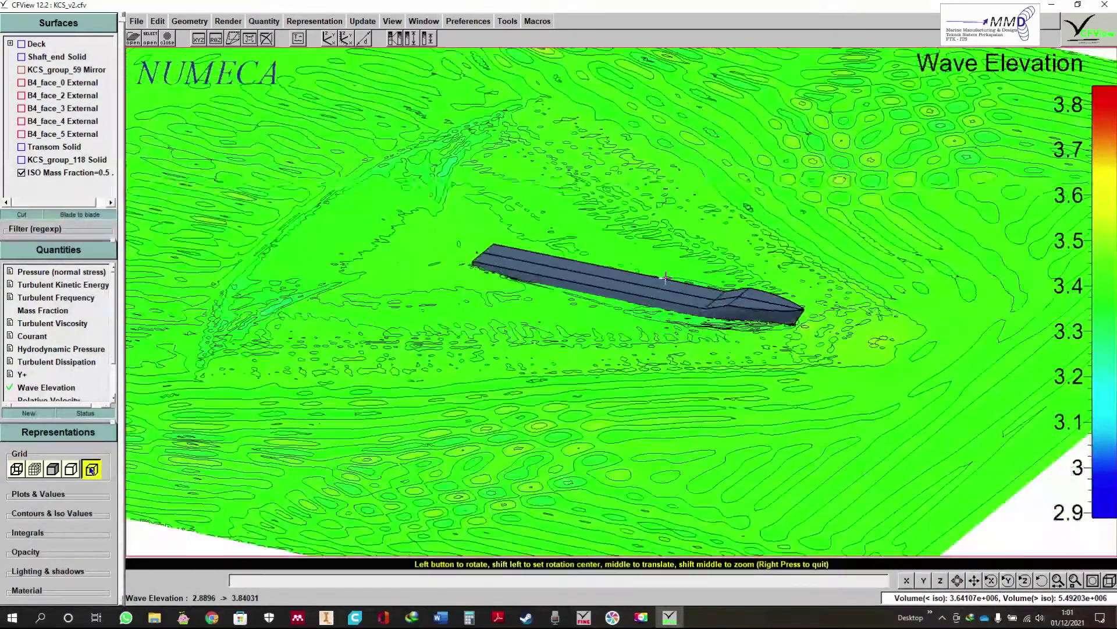
scroll(665, 278, "up", 3)
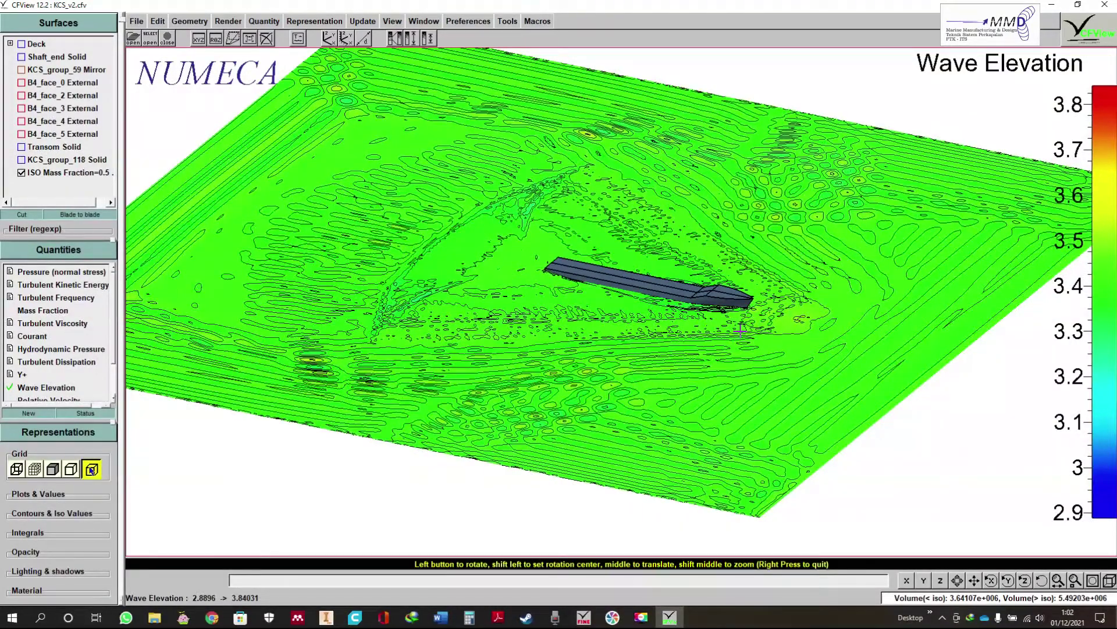
left_click(979, 583)
scroll(861, 385, "down", 2)
scroll(738, 318, "up", 3)
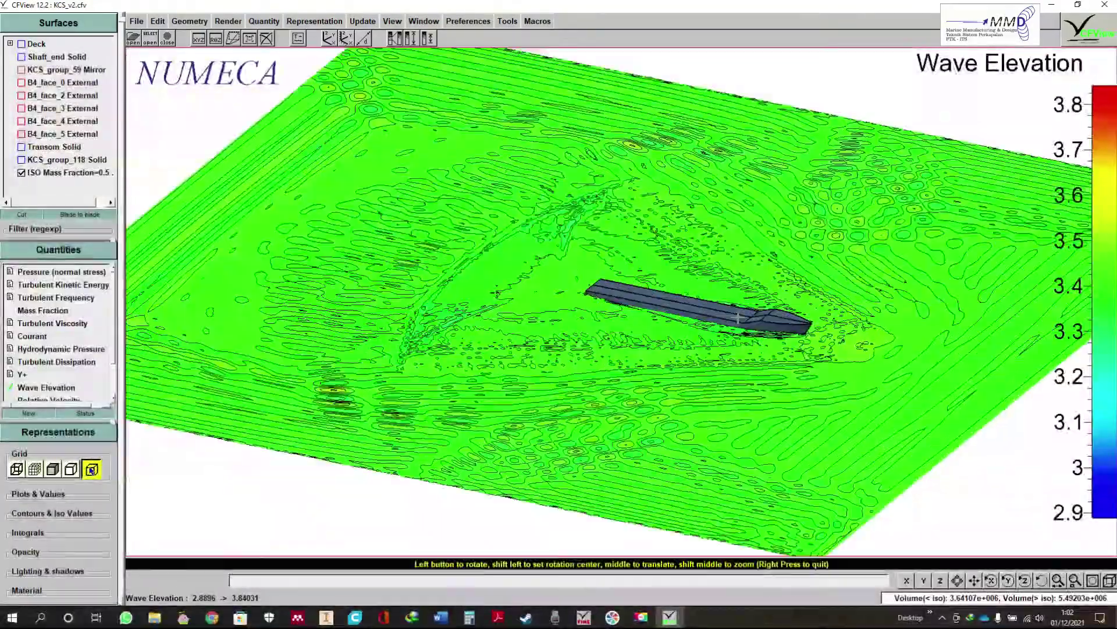
scroll(738, 319, "up", 4)
scroll(670, 318, "down", 3)
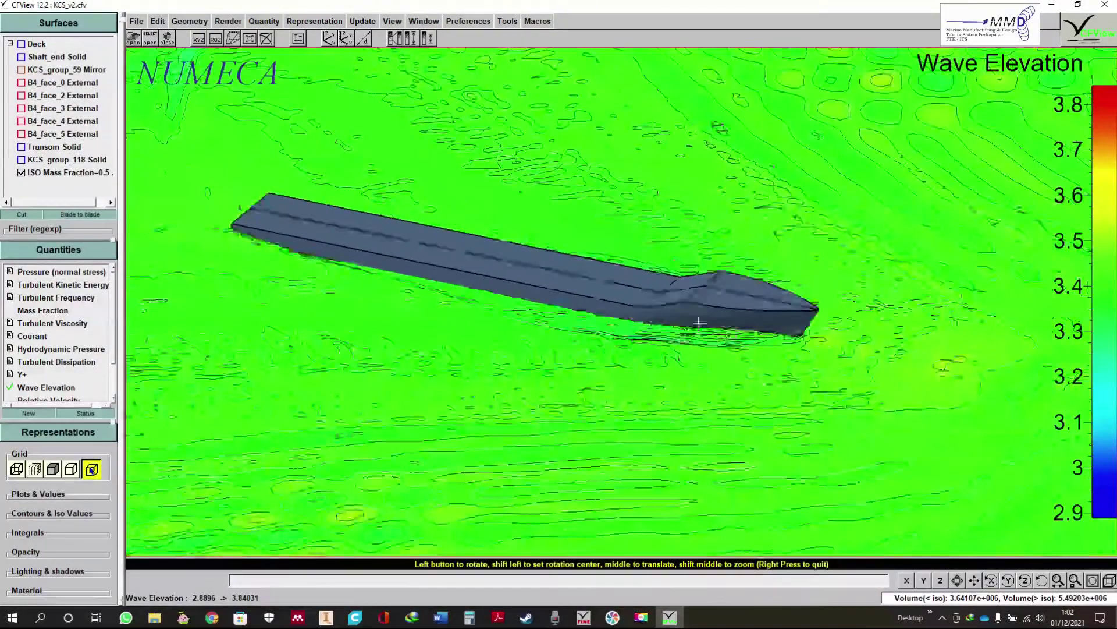
scroll(700, 322, "down", 2)
scroll(749, 324, "up", 3)
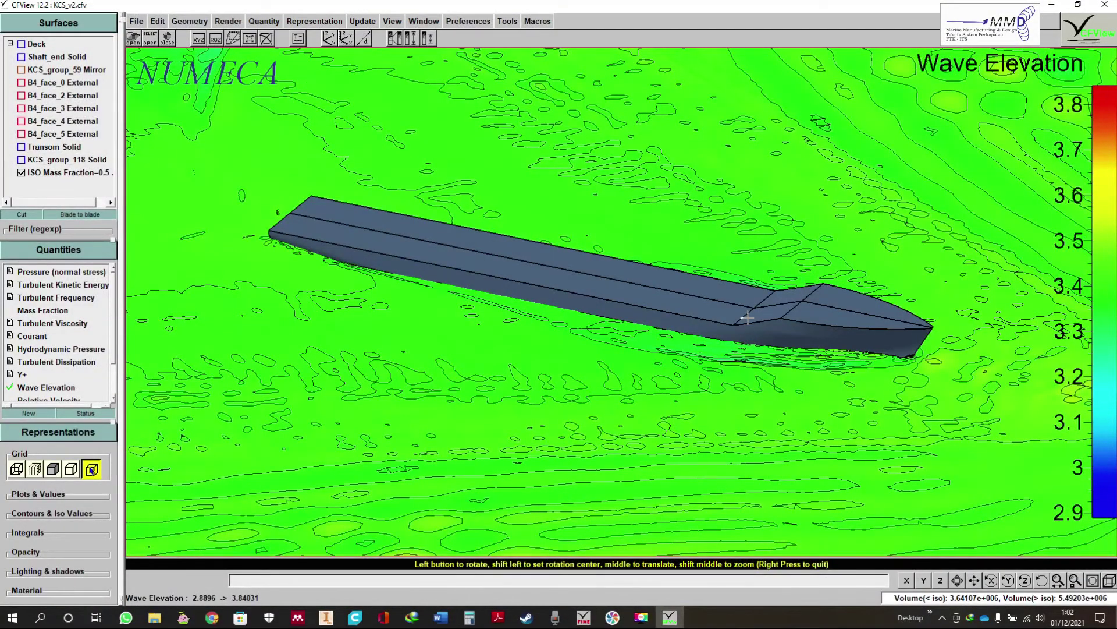
scroll(747, 318, "down", 5)
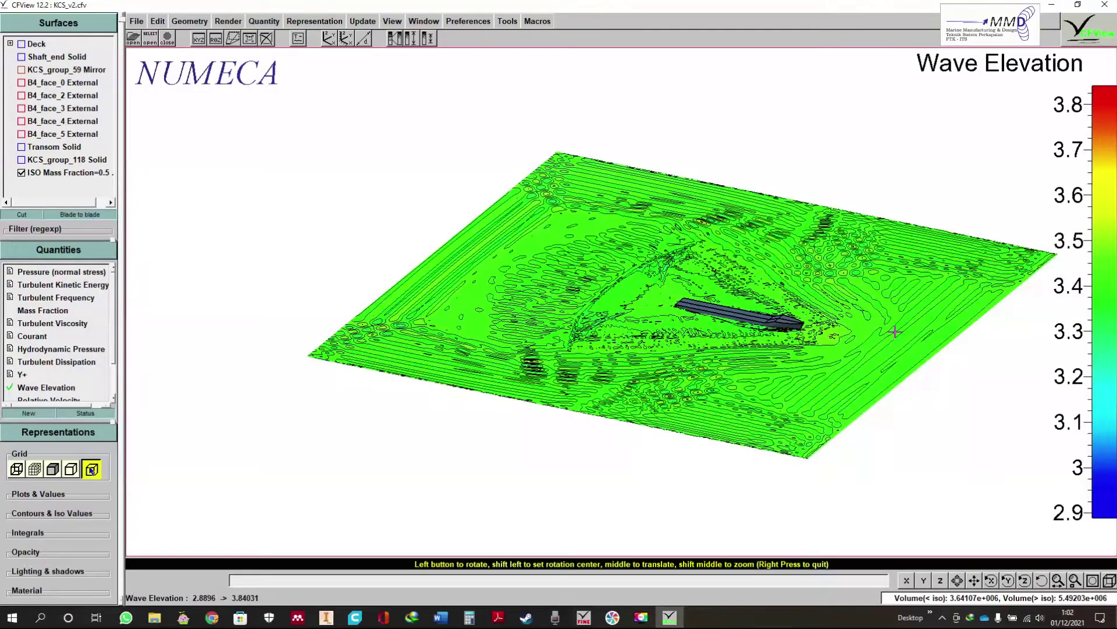
scroll(800, 330, "up", 2)
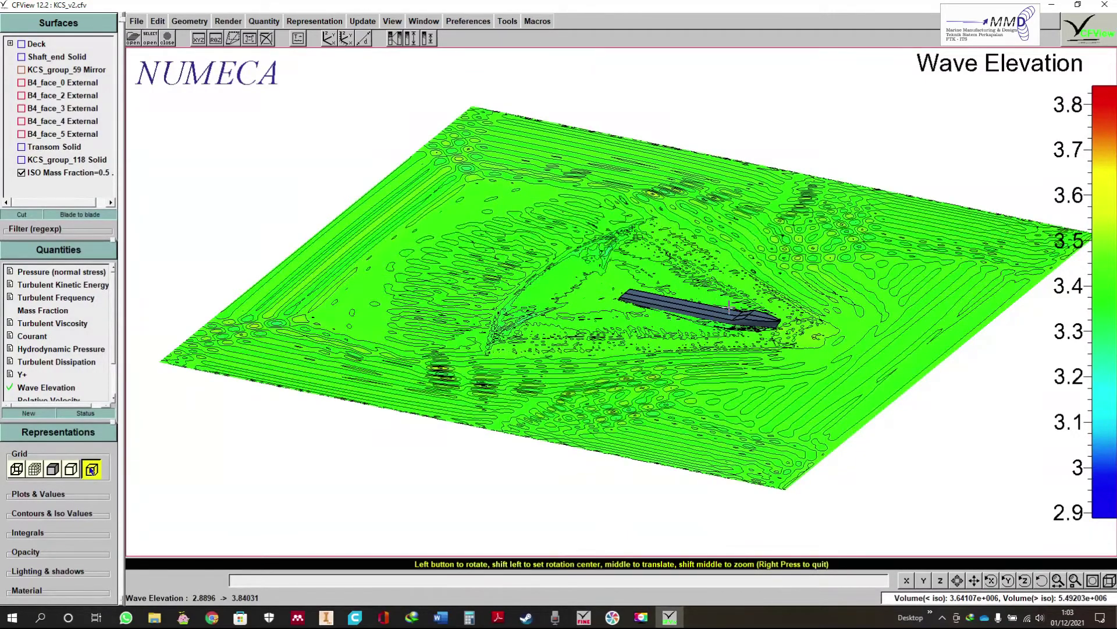
scroll(728, 307, "up", 5)
scroll(735, 312, "down", 5)
scroll(740, 305, "up", 4)
scroll(740, 305, "down", 4)
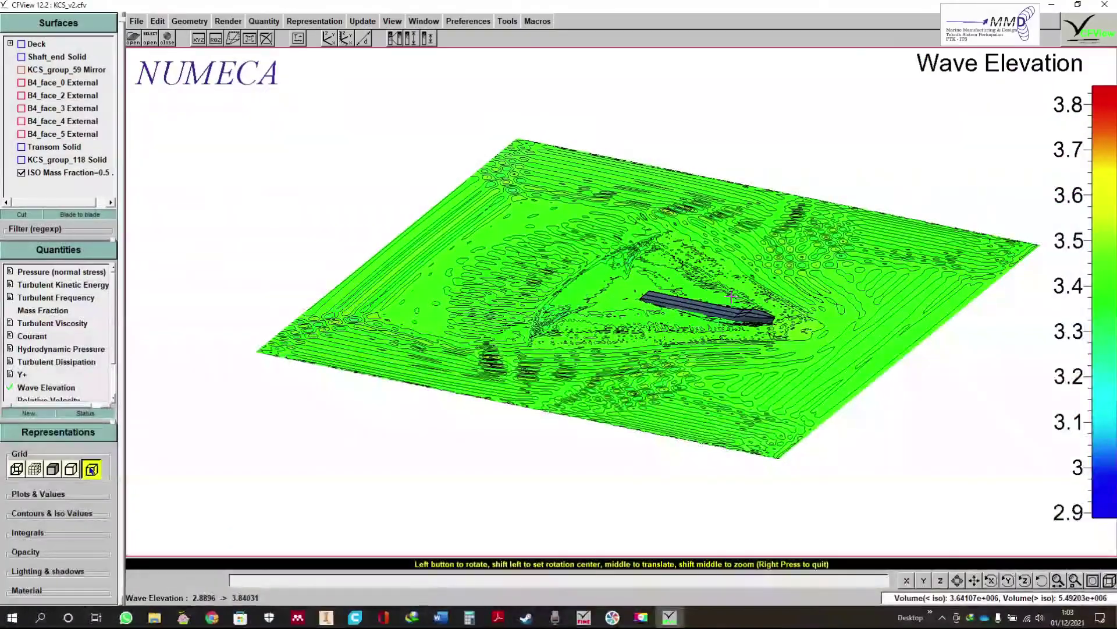
scroll(729, 296, "up", 1)
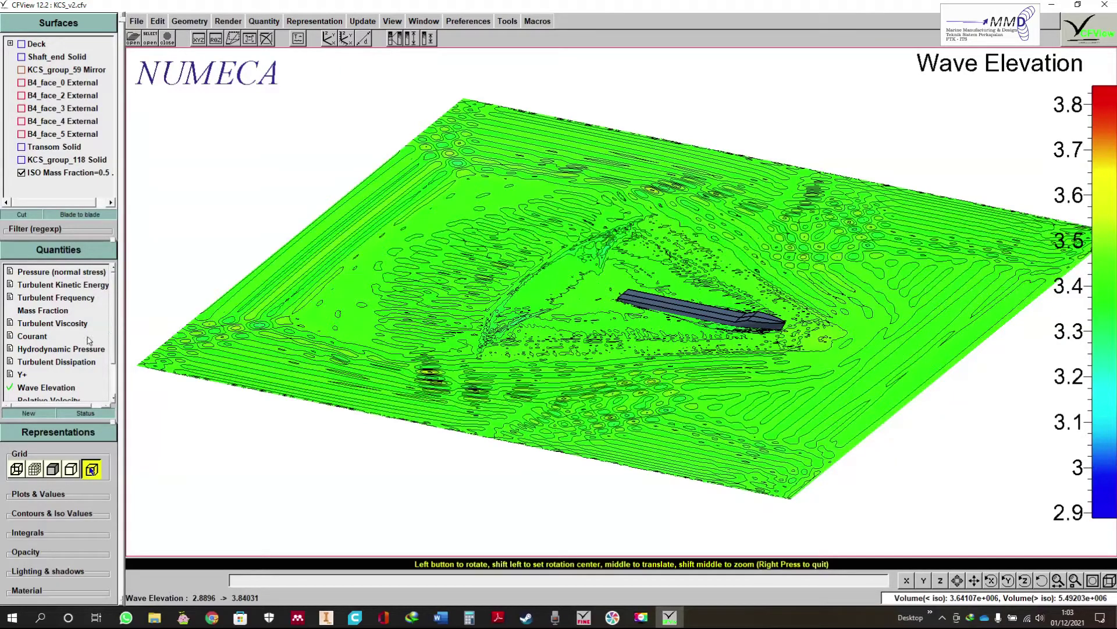
Step: Select the ISO Mass Fraction=0.5 surface and plot the wave elevation along X with the Plot_wave_elevation_along_X macro
left_click(58, 388)
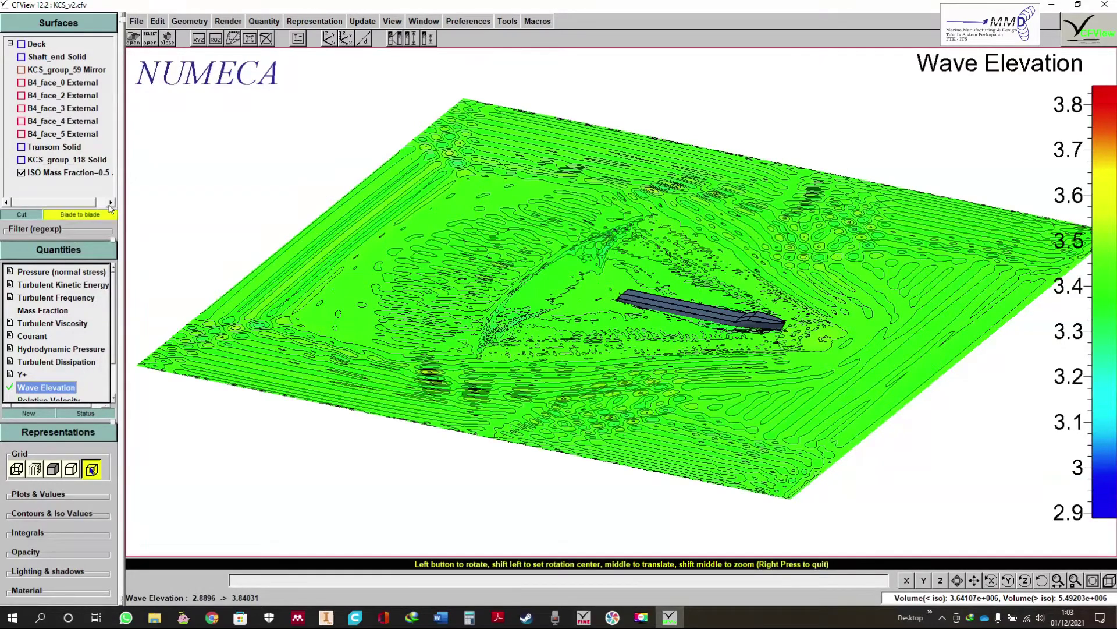
left_click(85, 174)
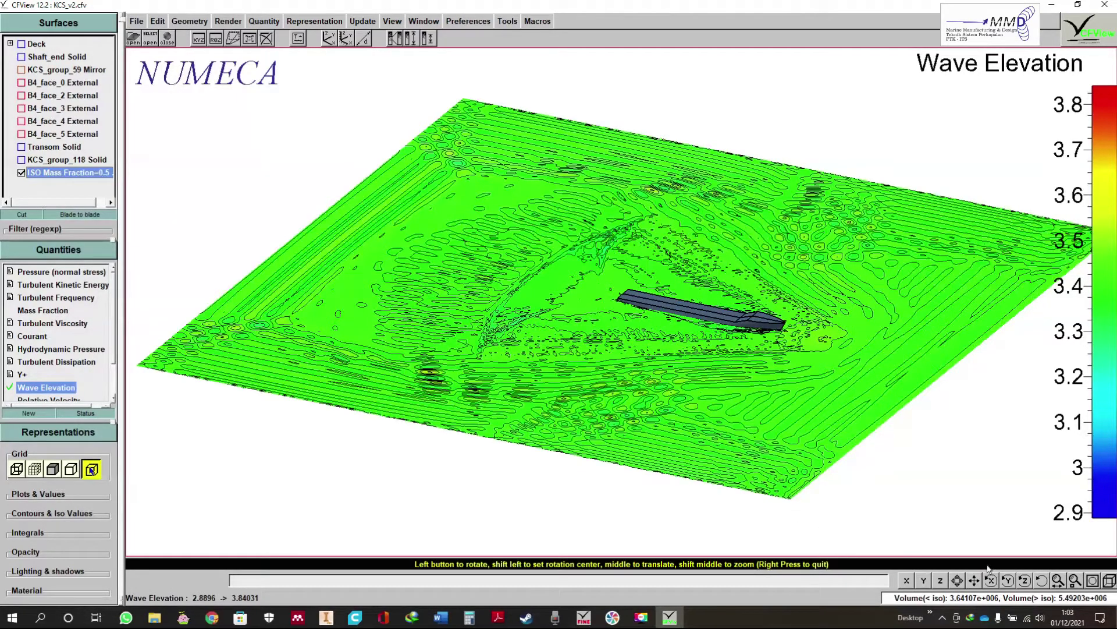
left_click(1108, 580)
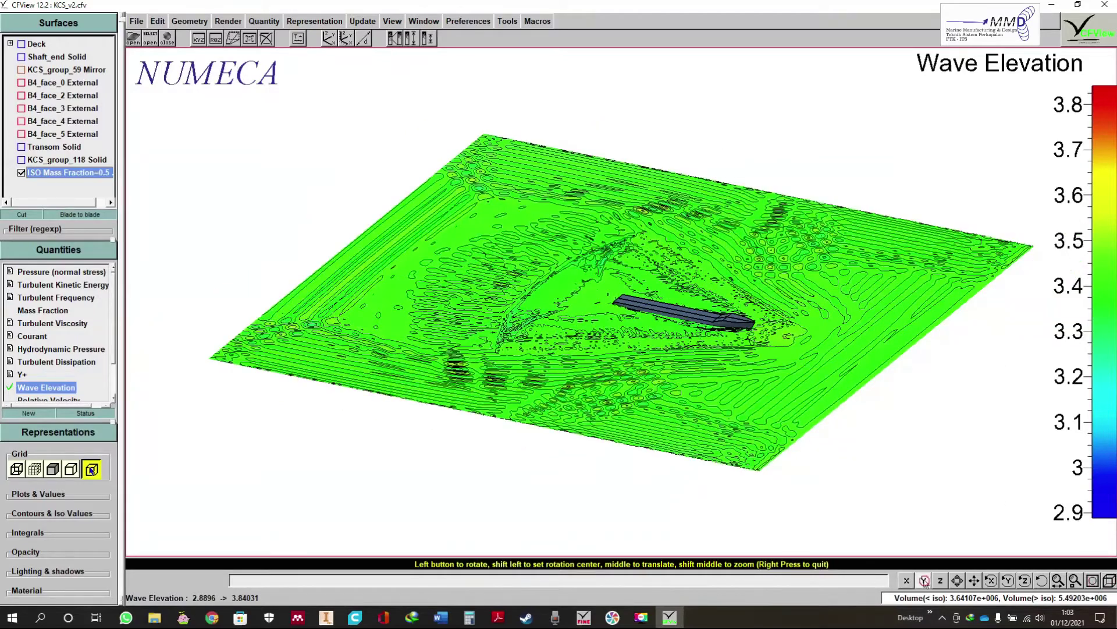
left_click(923, 581)
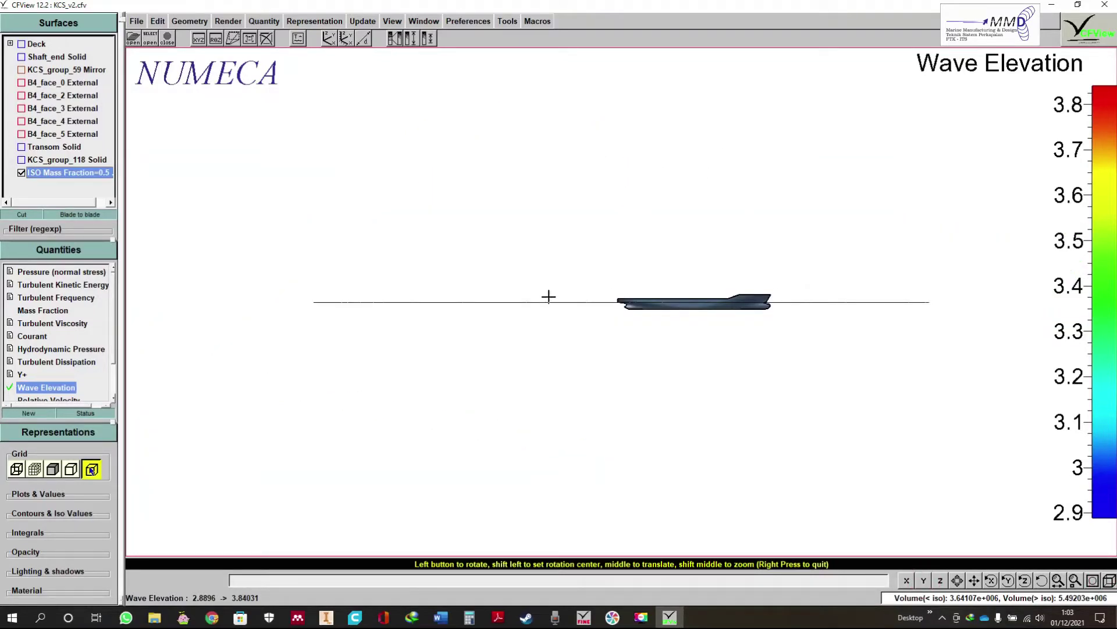
left_click(536, 22)
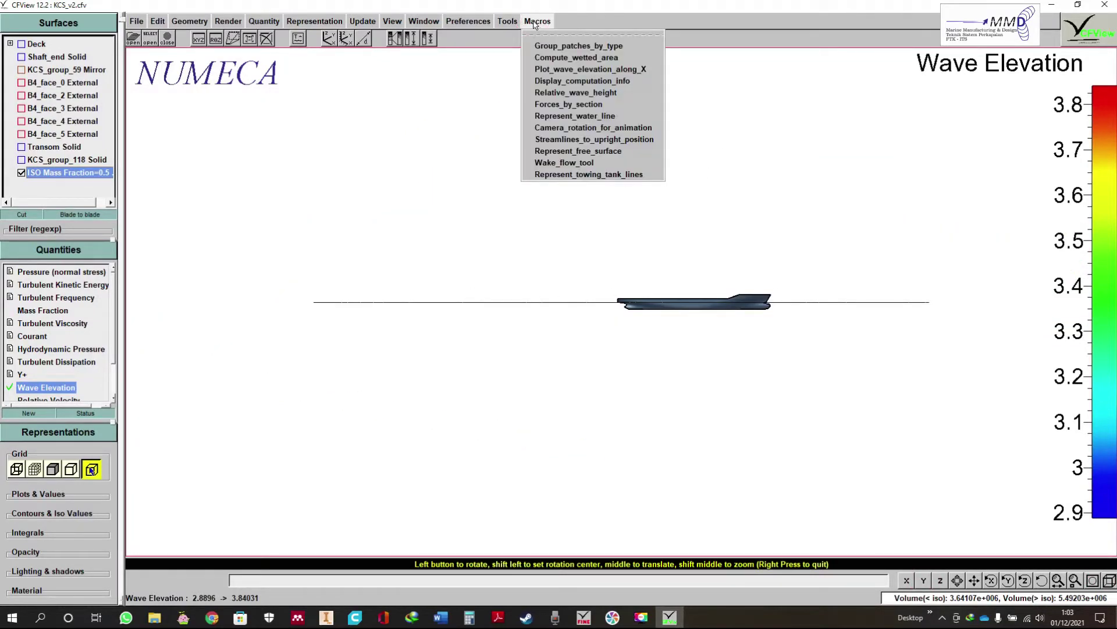
left_click(565, 70)
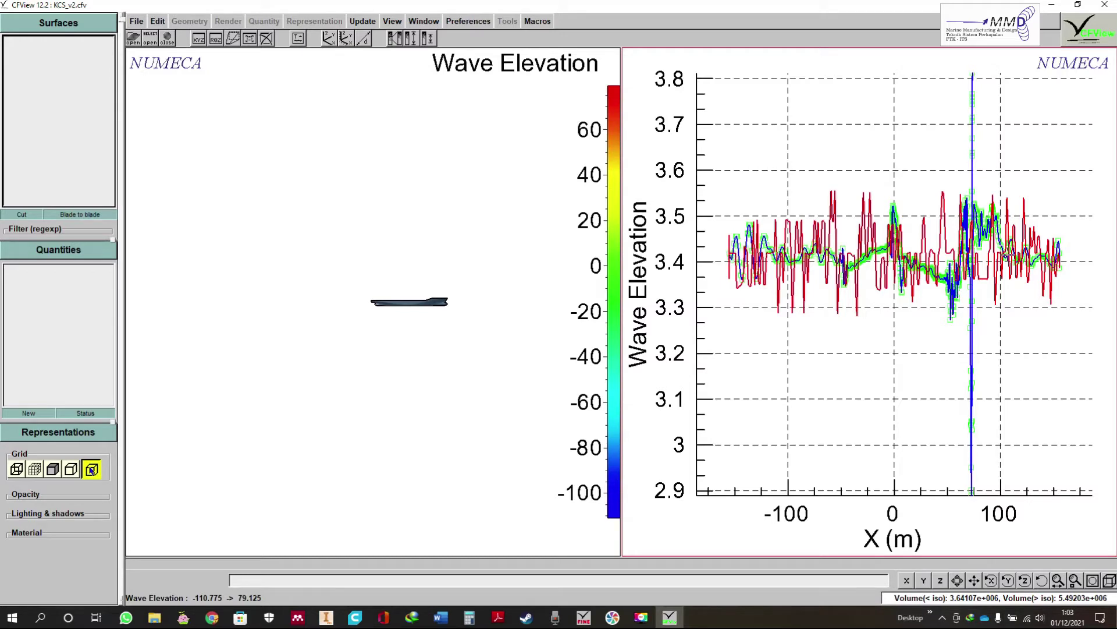
Step: Inspect the hull in the 3D view along the Z axis and obliquely, both close up and from farther away
left_click(487, 473)
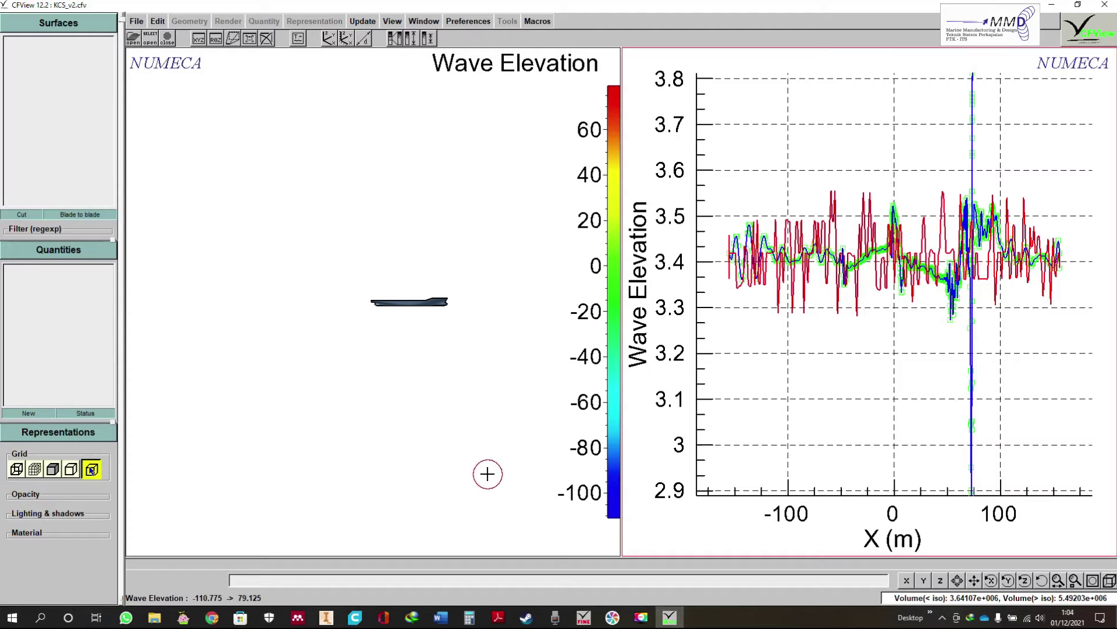
left_click(941, 580)
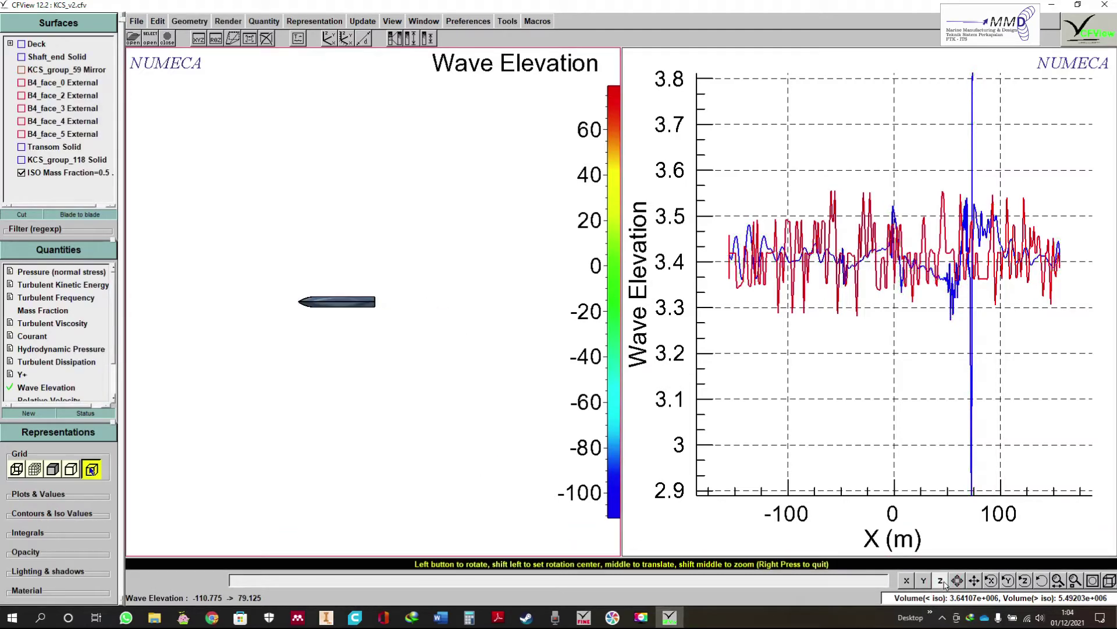
left_click(941, 581)
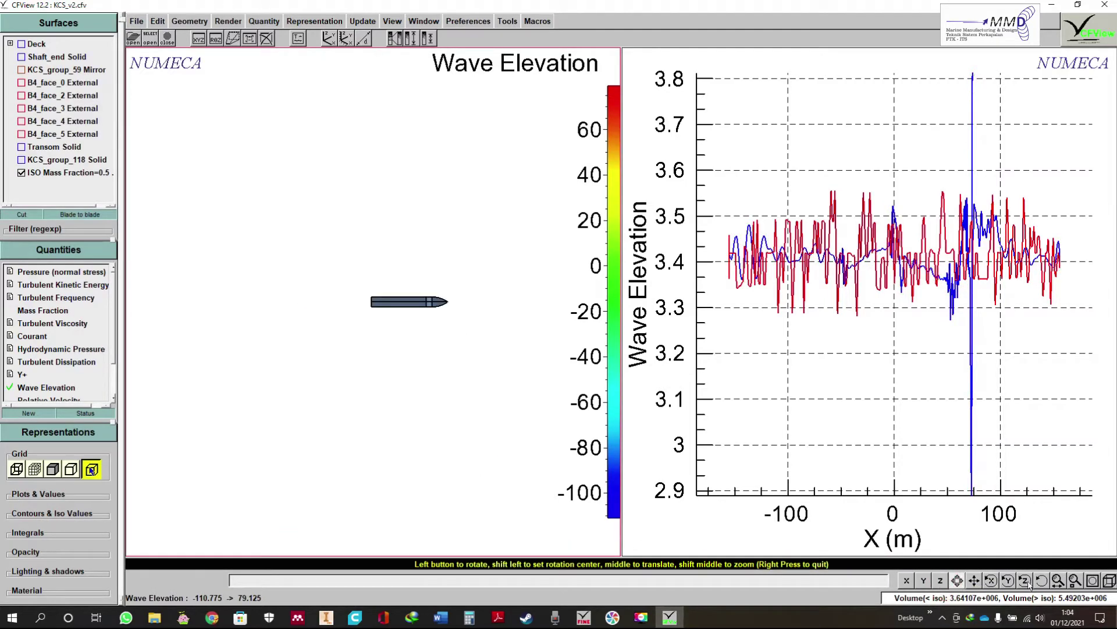
left_click(1093, 581)
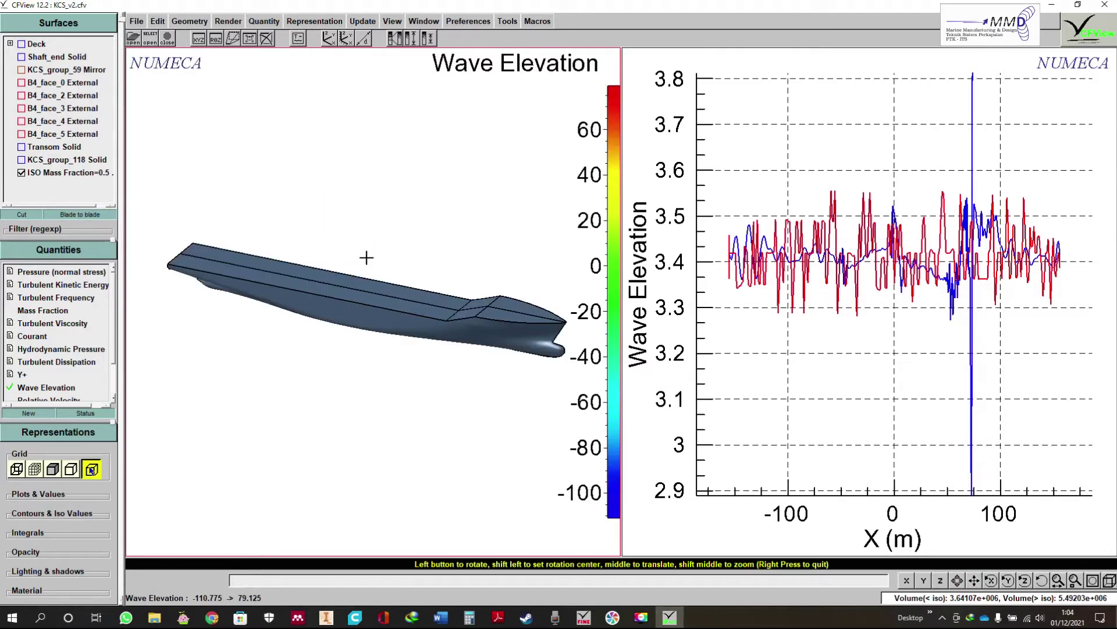
scroll(472, 353, "down", 6)
scroll(472, 353, "up", 3)
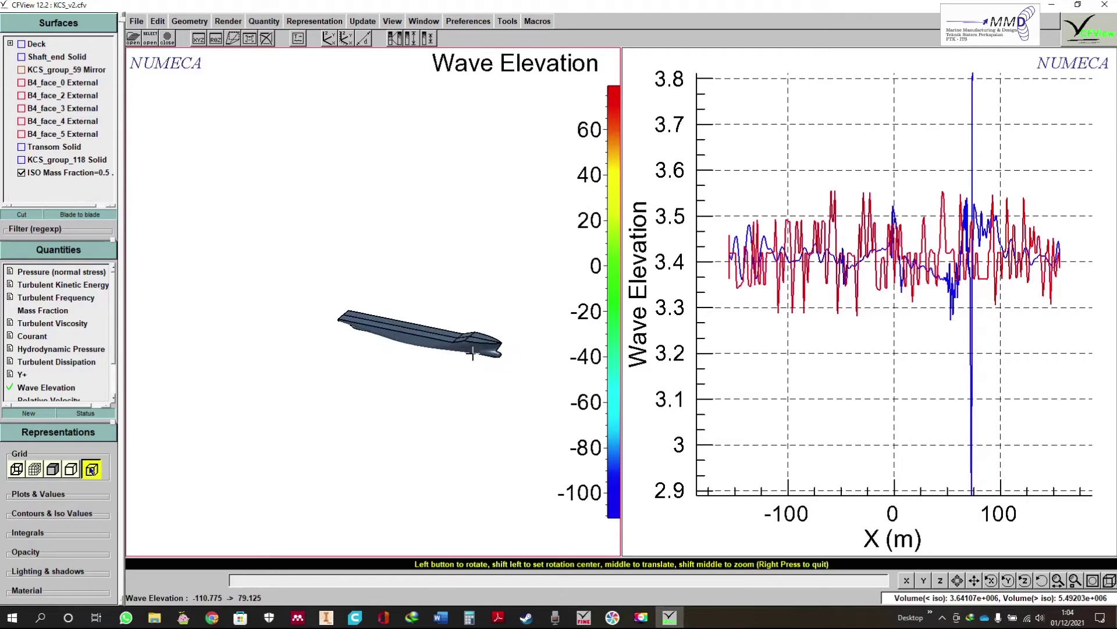
scroll(471, 353, "up", 3)
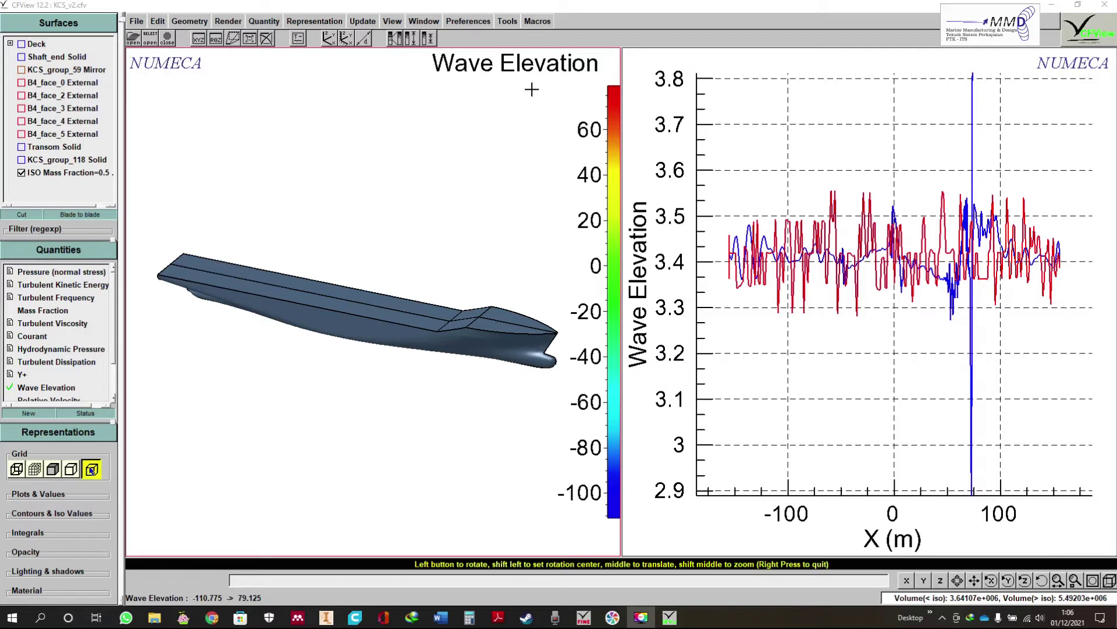
left_click(636, 86)
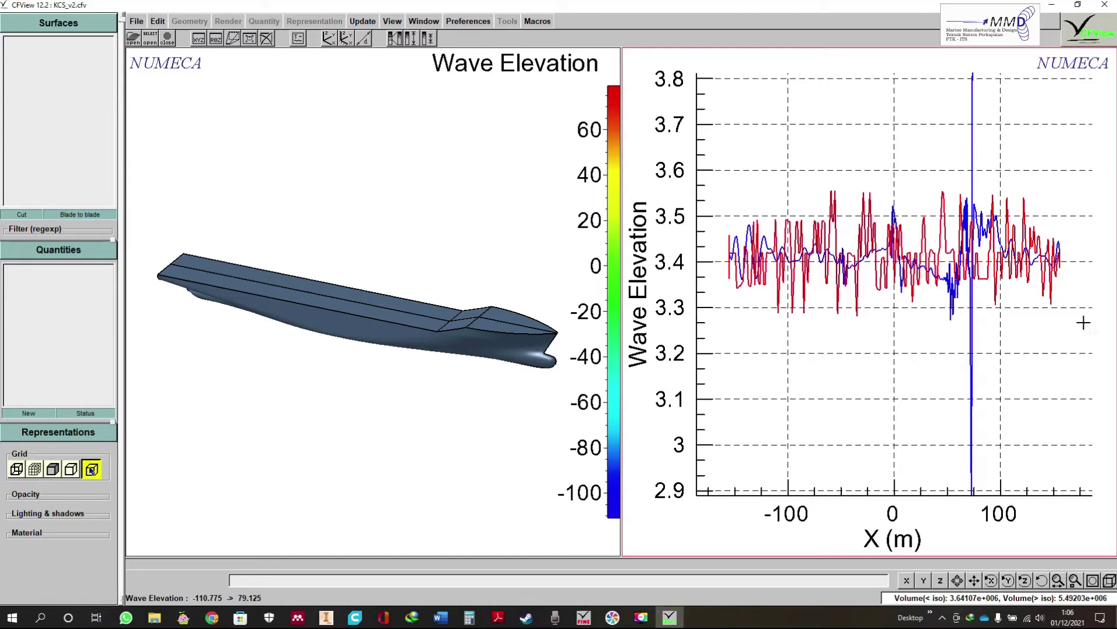
right_click(643, 77)
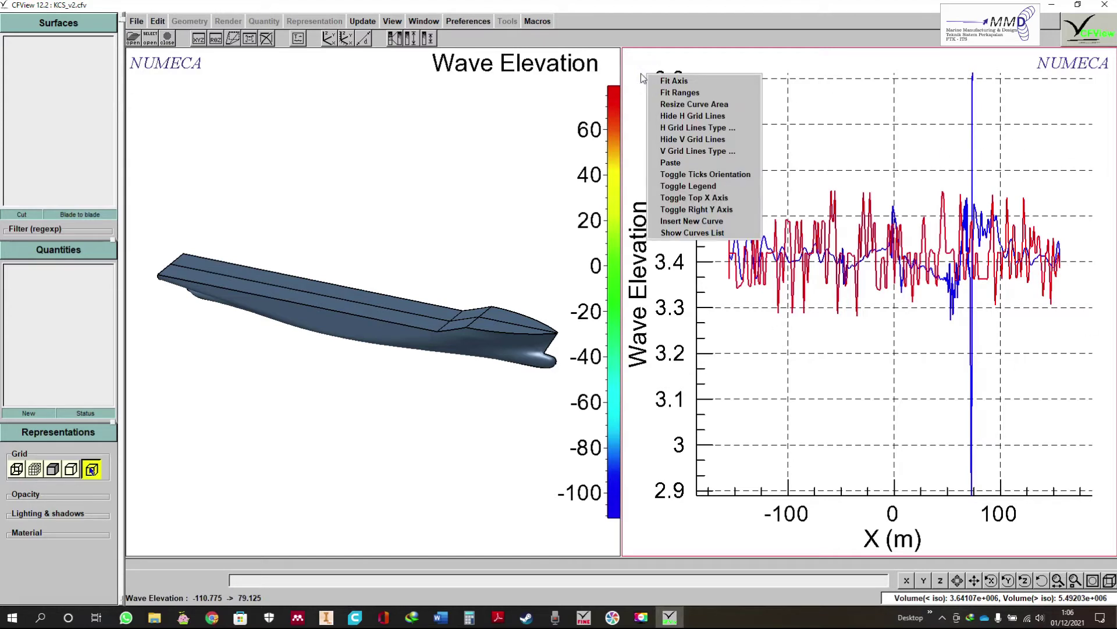
left_click(641, 74)
right_click(640, 74)
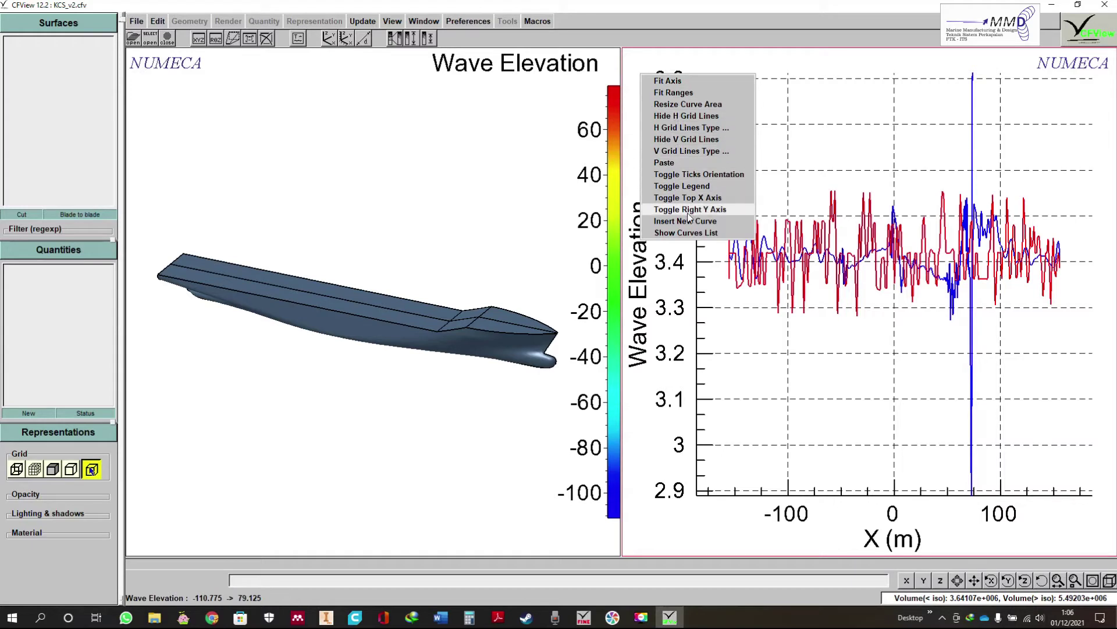
left_click(668, 536)
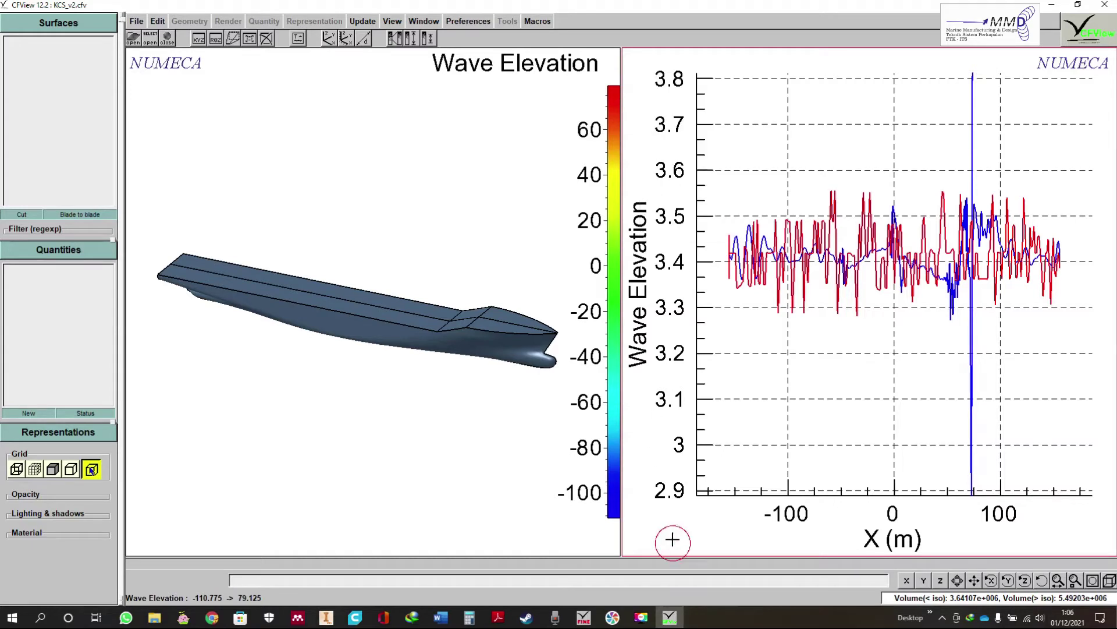
right_click(645, 78)
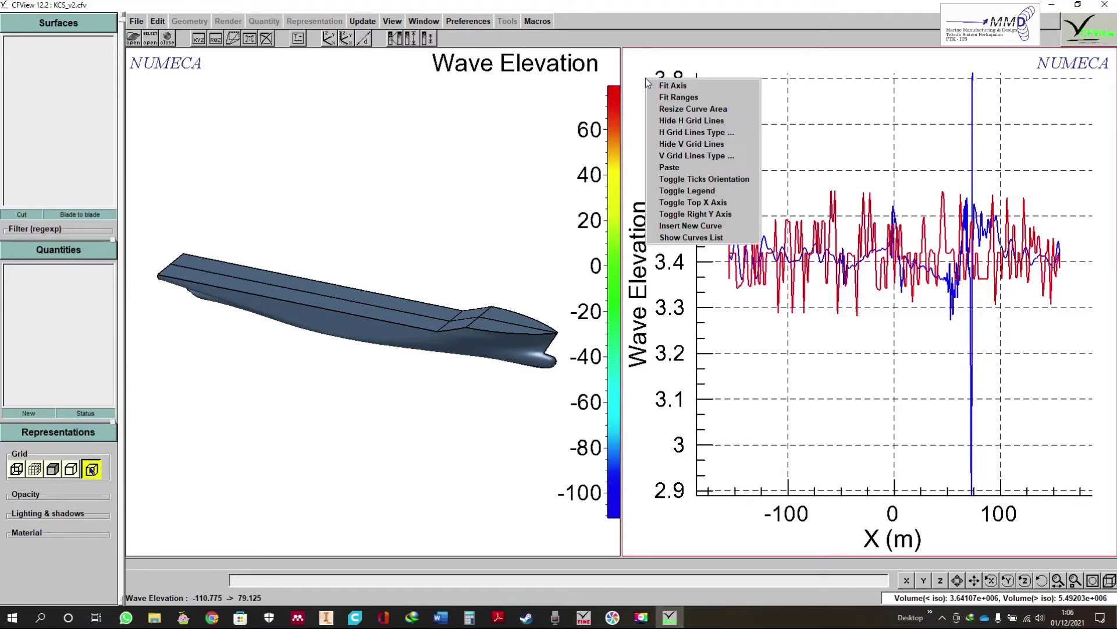
left_click(642, 80)
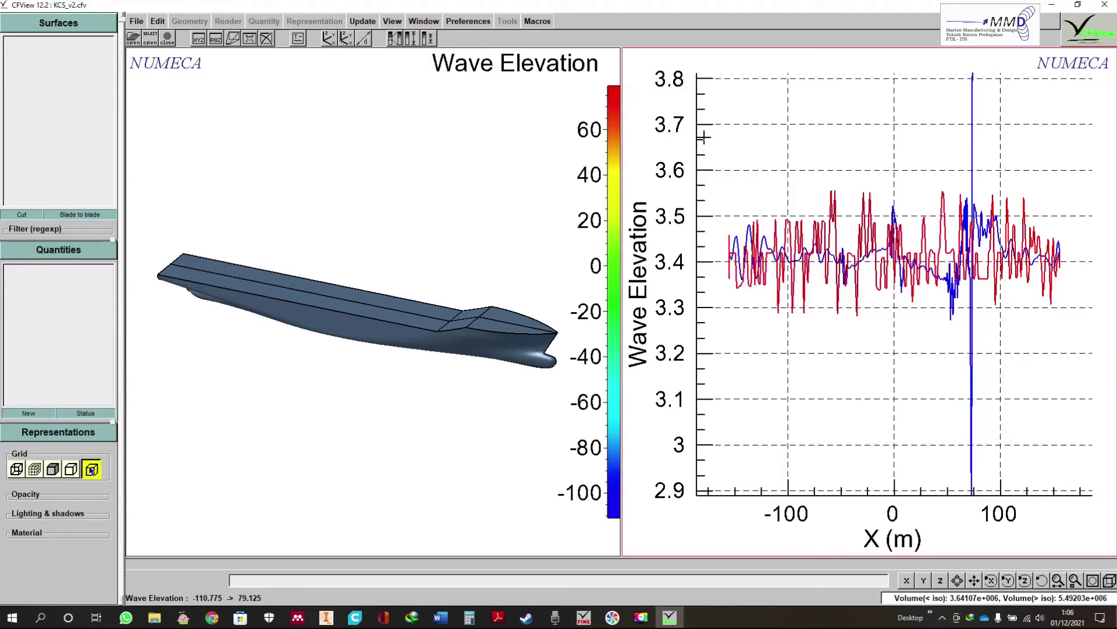
right_click(808, 156)
left_click(780, 156)
right_click(833, 522)
left_click(833, 522)
right_click(862, 361)
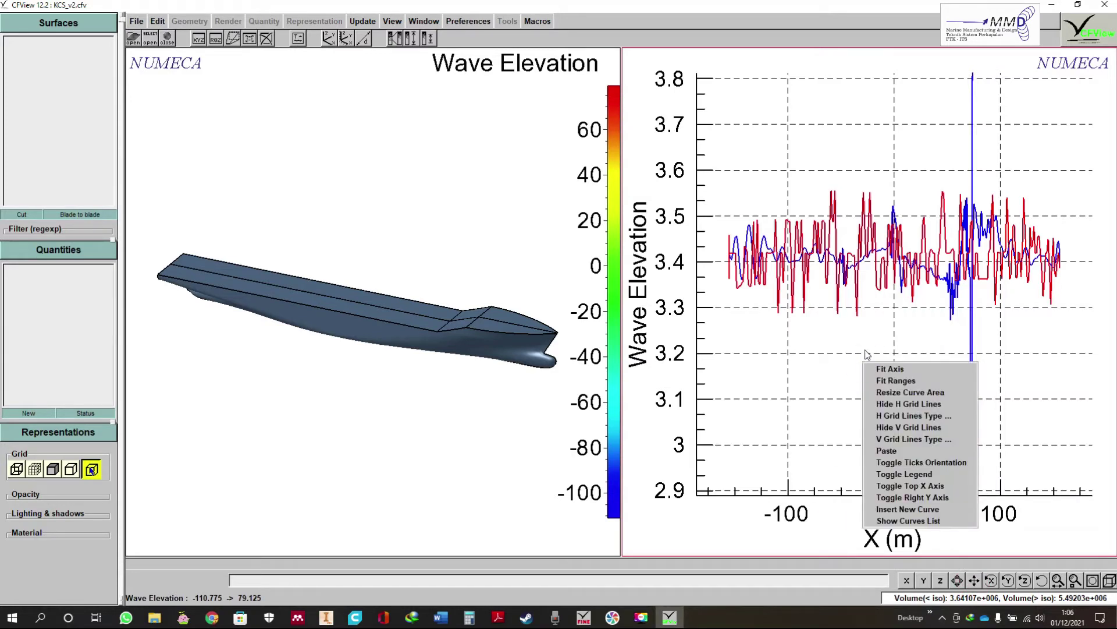
left_click(645, 527)
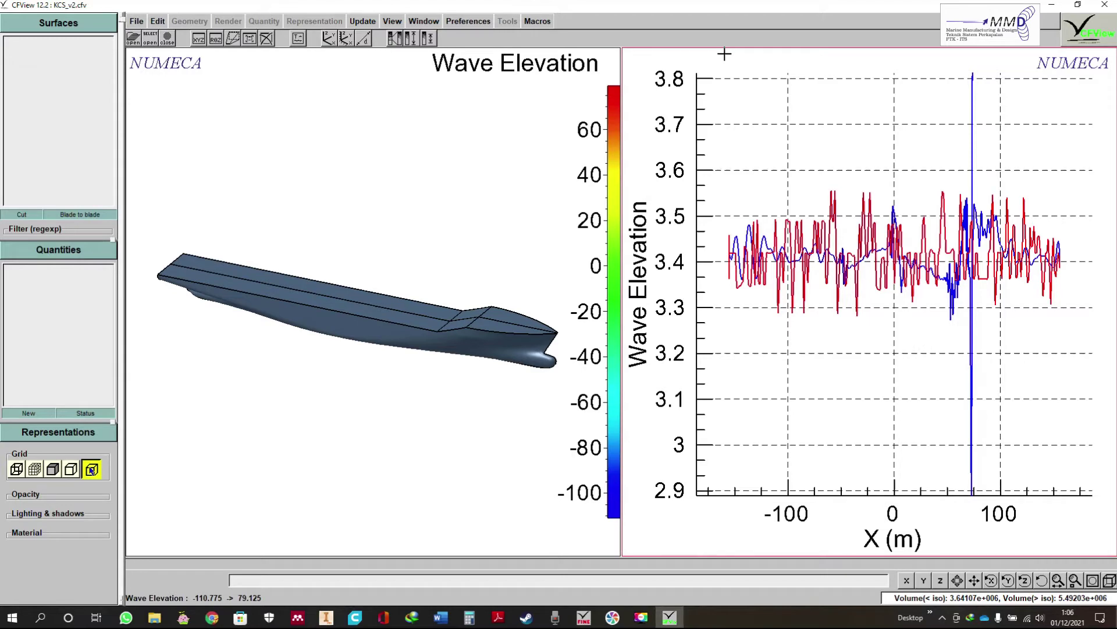
left_click(480, 138)
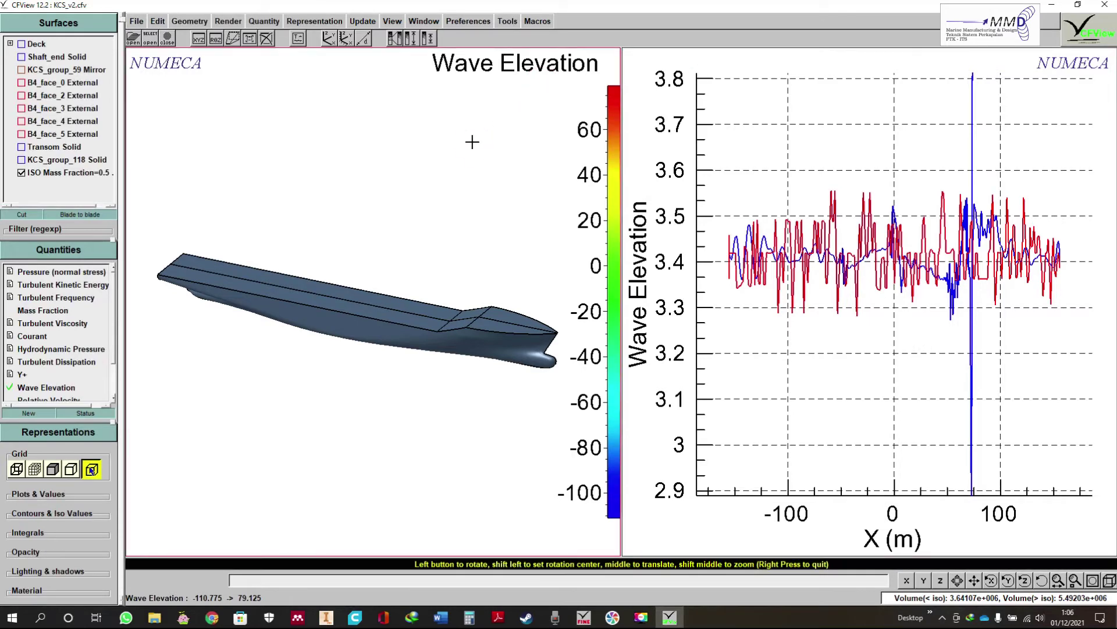
right_click(370, 166)
right_click(370, 165)
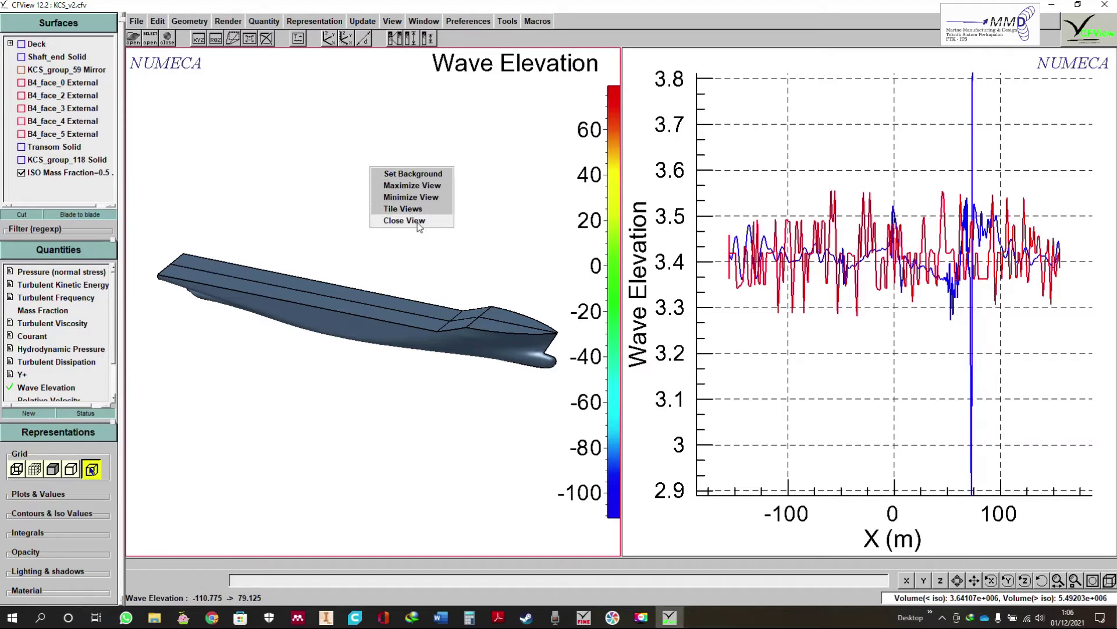
left_click(505, 146)
right_click(652, 74)
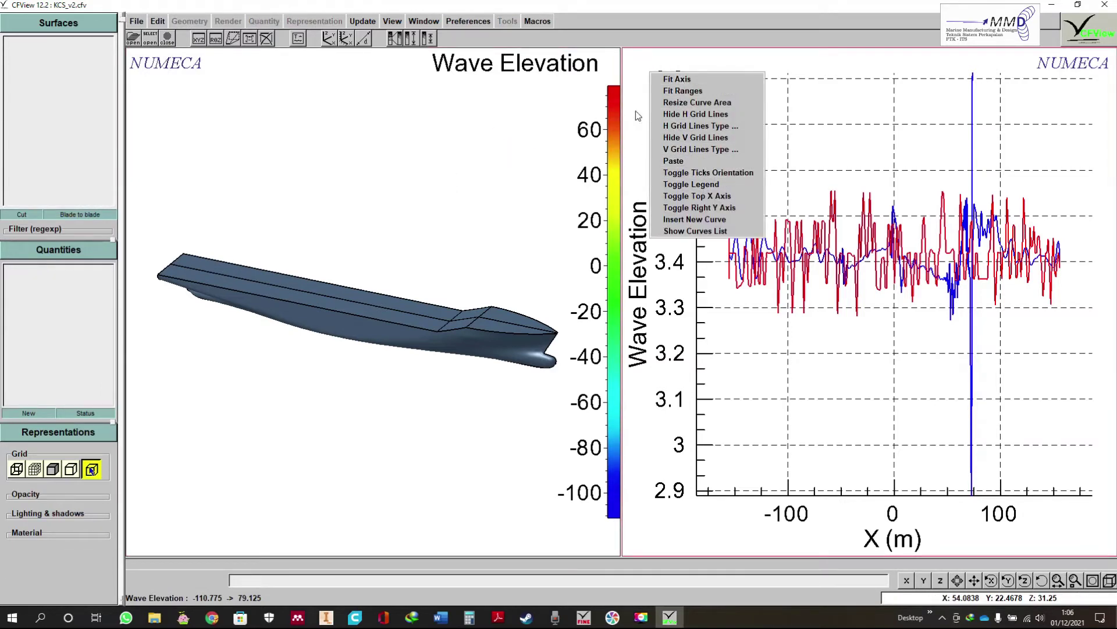
left_click(696, 103)
left_click(641, 88)
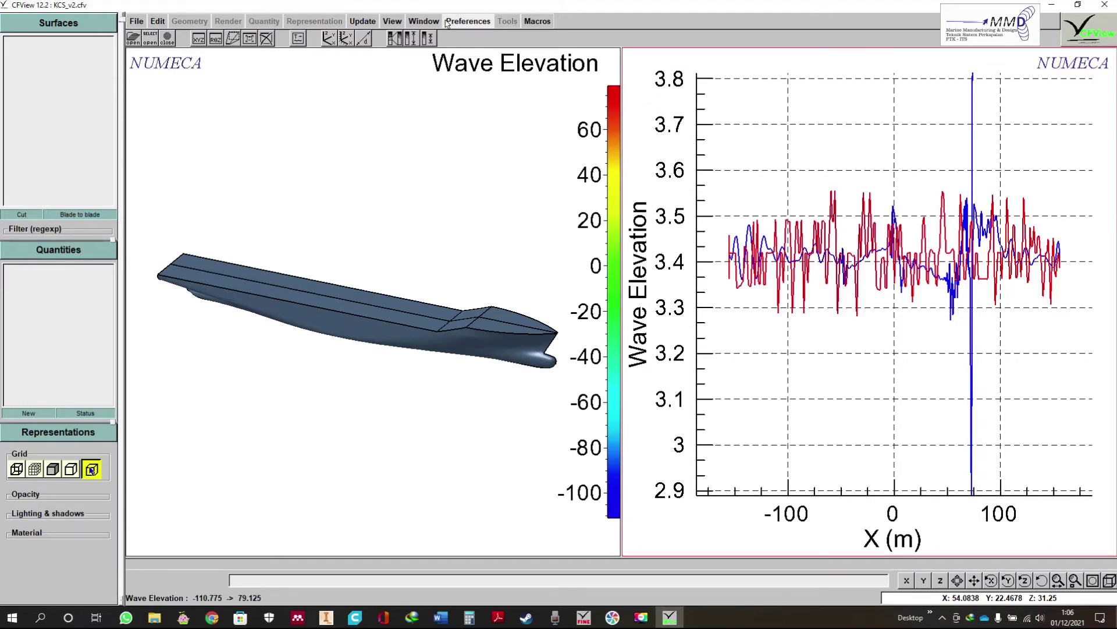
Step: Close the wave elevation plot view and maximize the 3D hull view
left_click(427, 24)
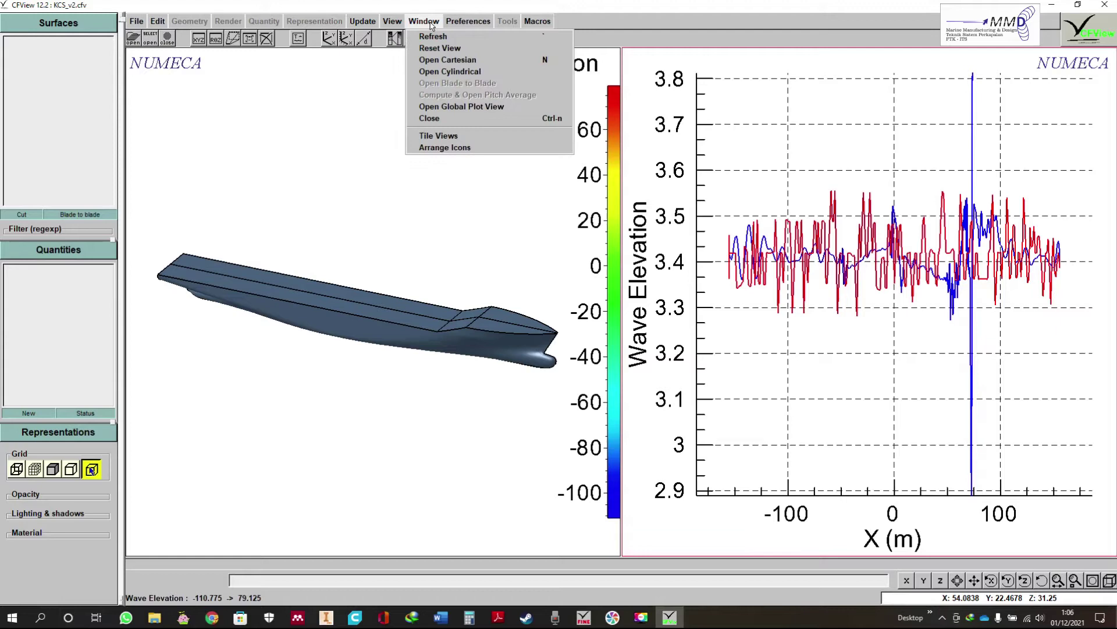
left_click(458, 119)
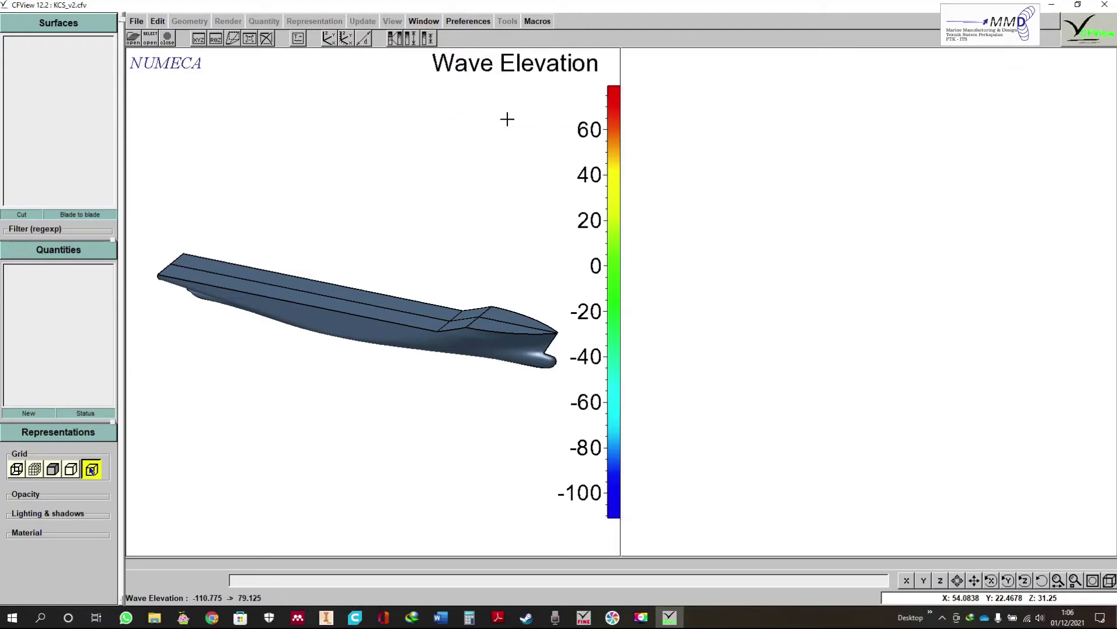
right_click(453, 119)
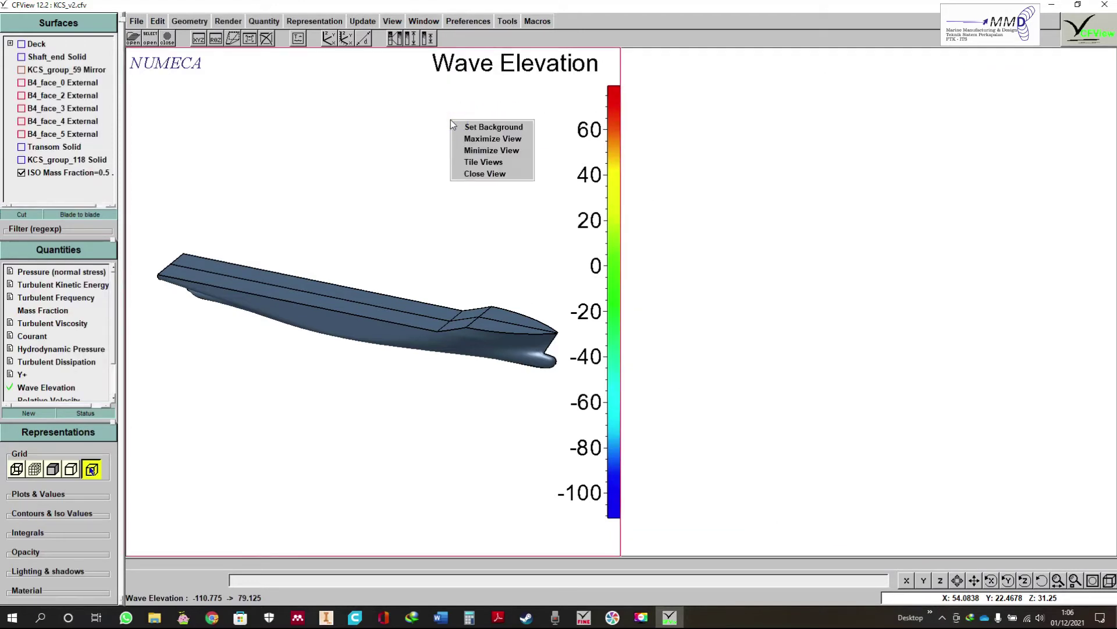
left_click(483, 135)
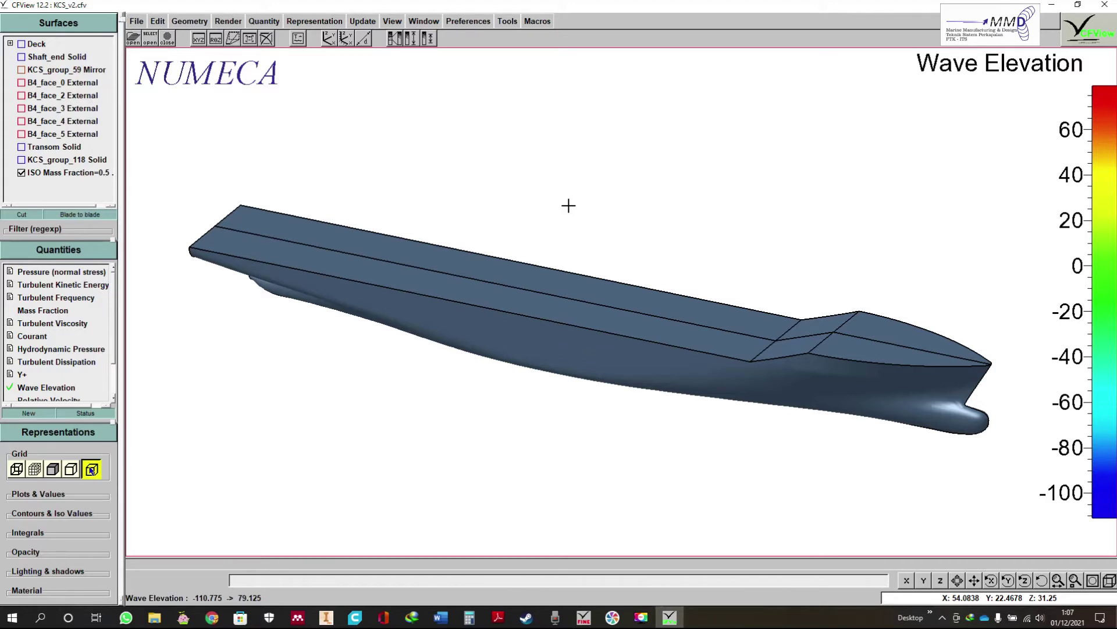
right_click(539, 123)
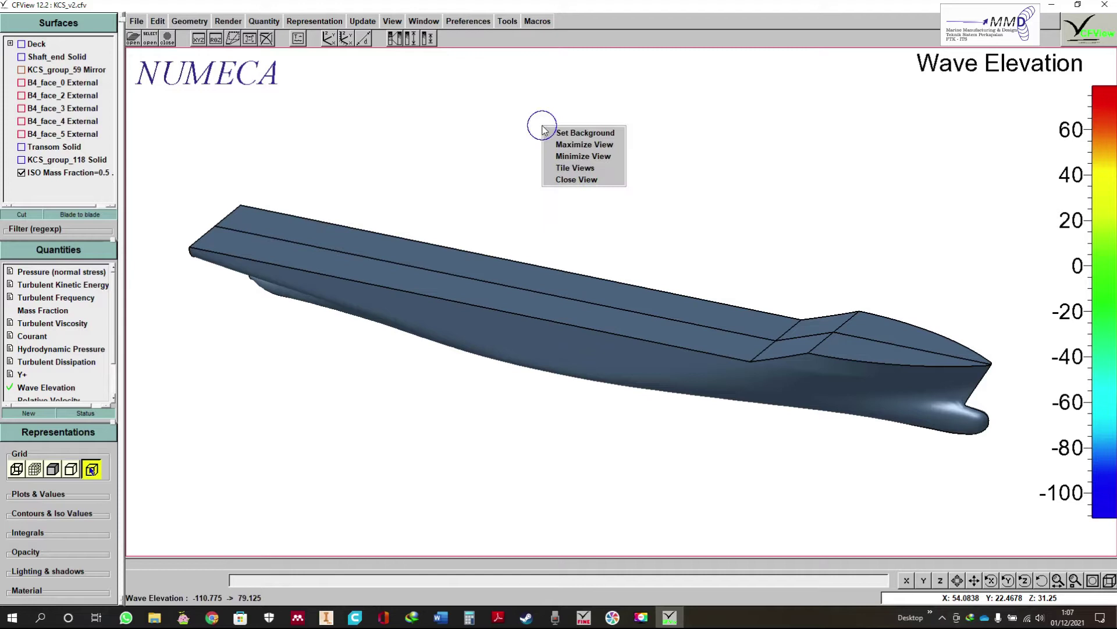
left_click(564, 156)
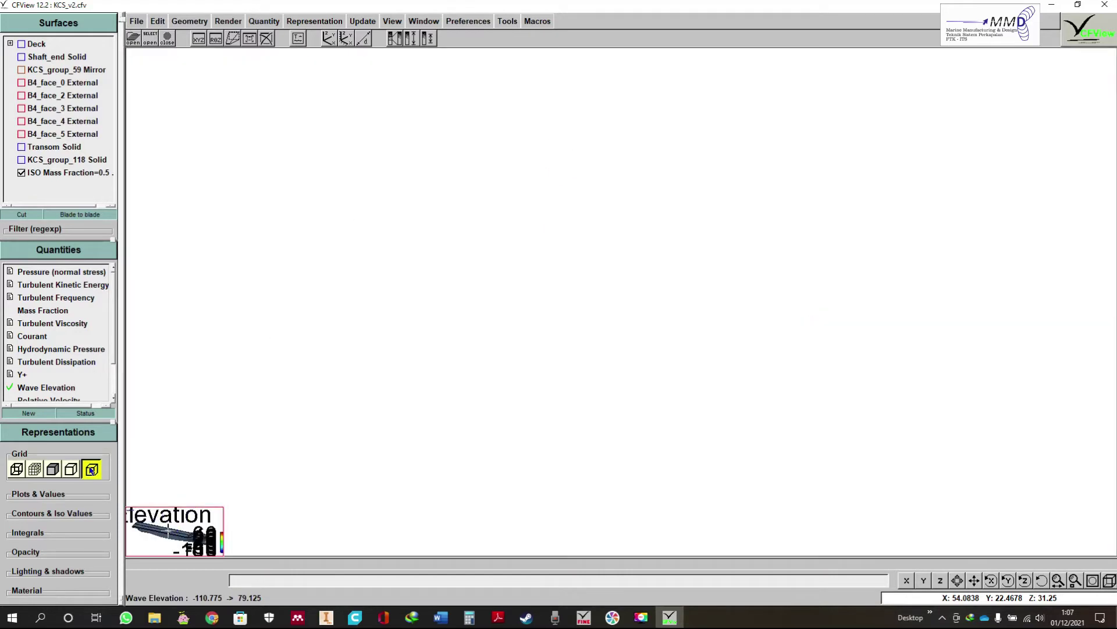
right_click(170, 532)
left_click(204, 550)
right_click(534, 143)
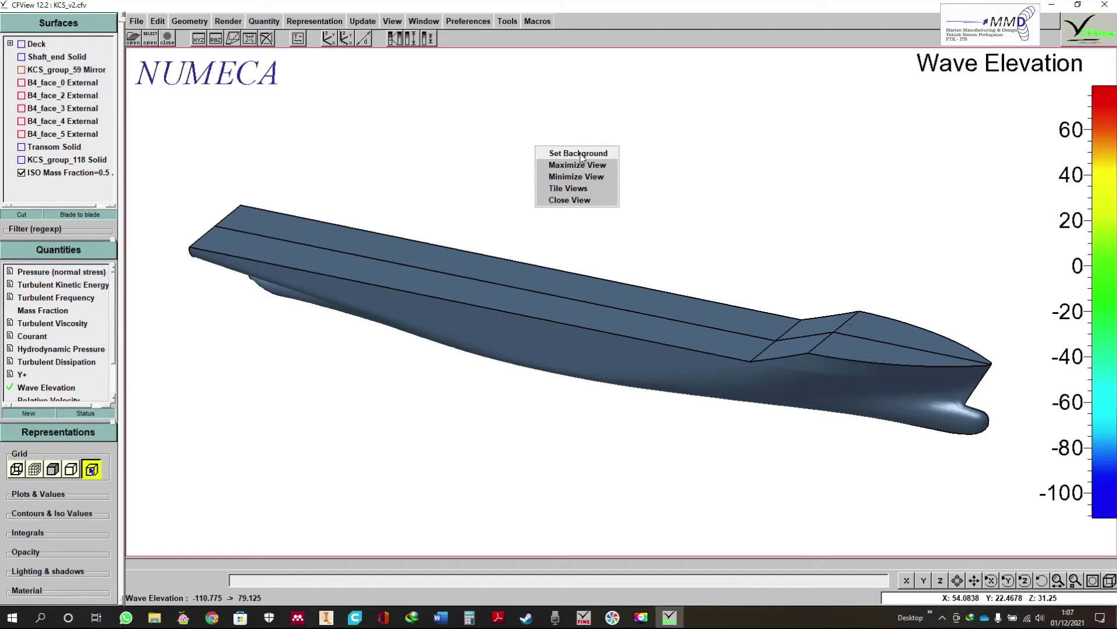
left_click(701, 150)
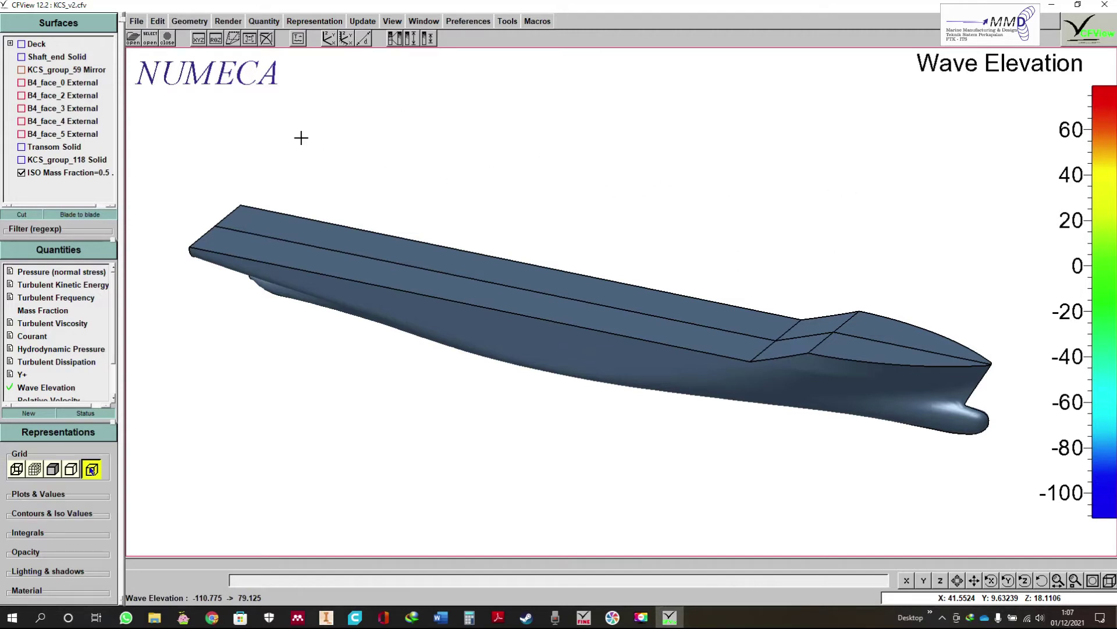
Step: Run the Forces_by_section macro with cuts in the X direction and only Fx selected as the force variable to plot
left_click(537, 21)
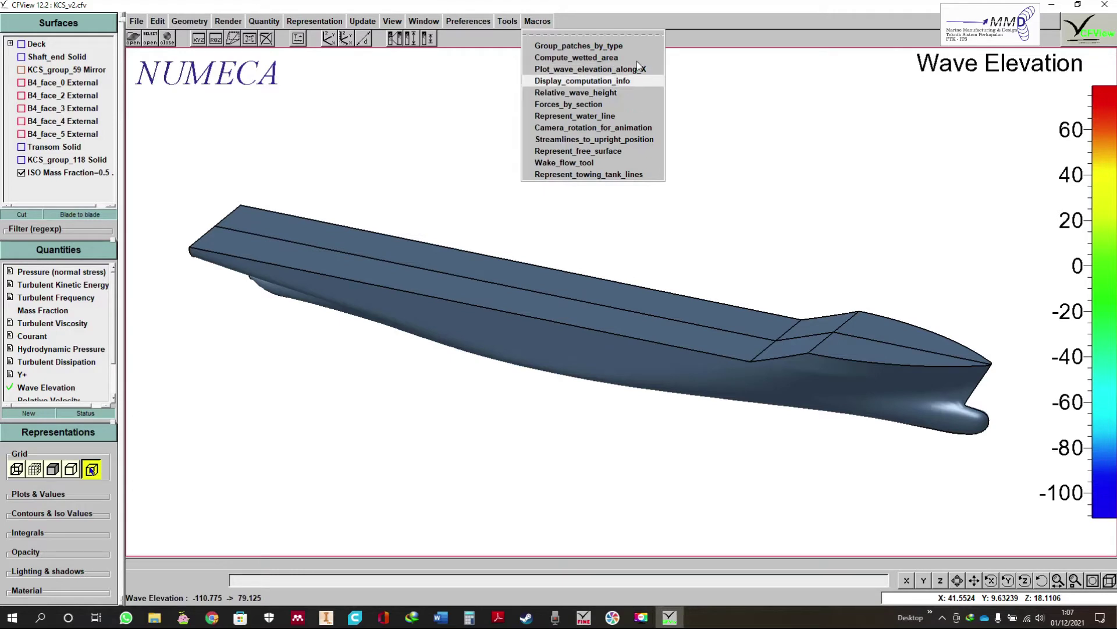
left_click(736, 16)
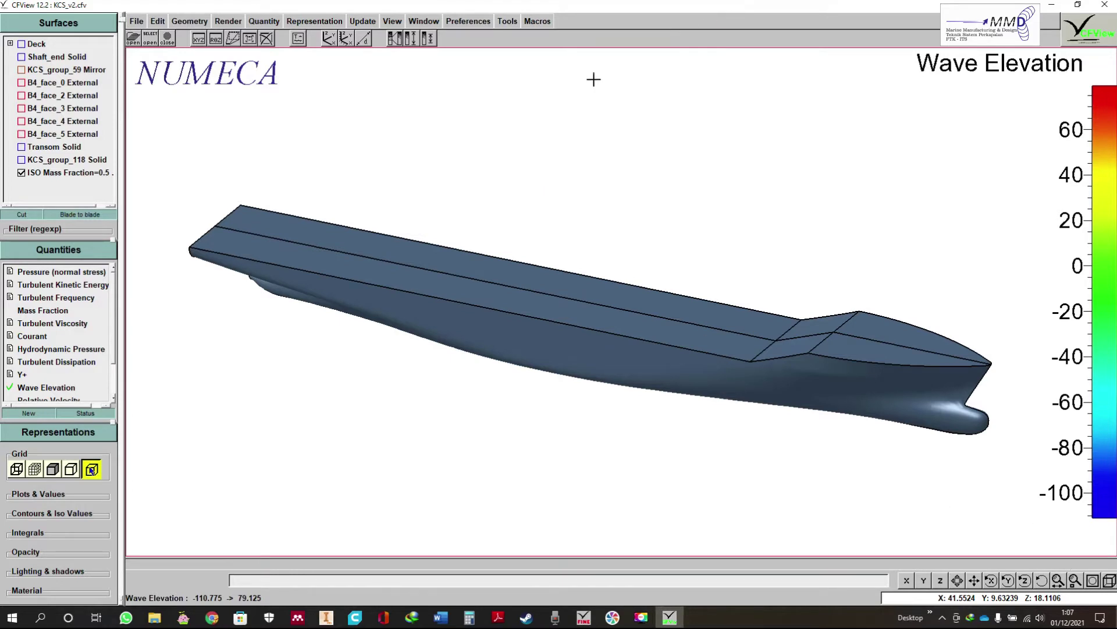
left_click(531, 22)
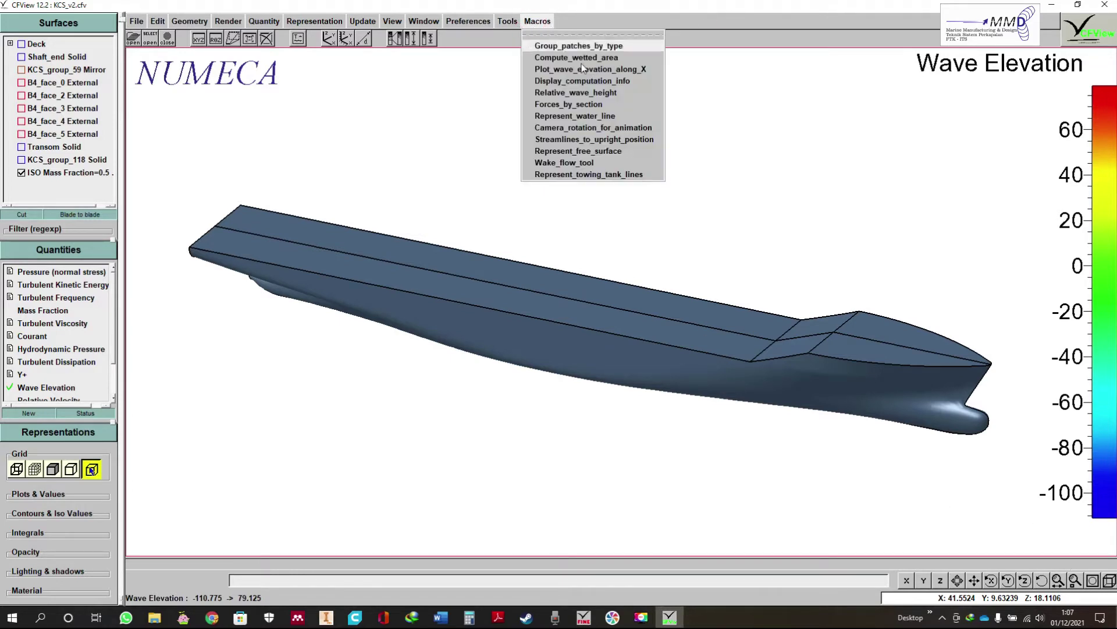
left_click(620, 104)
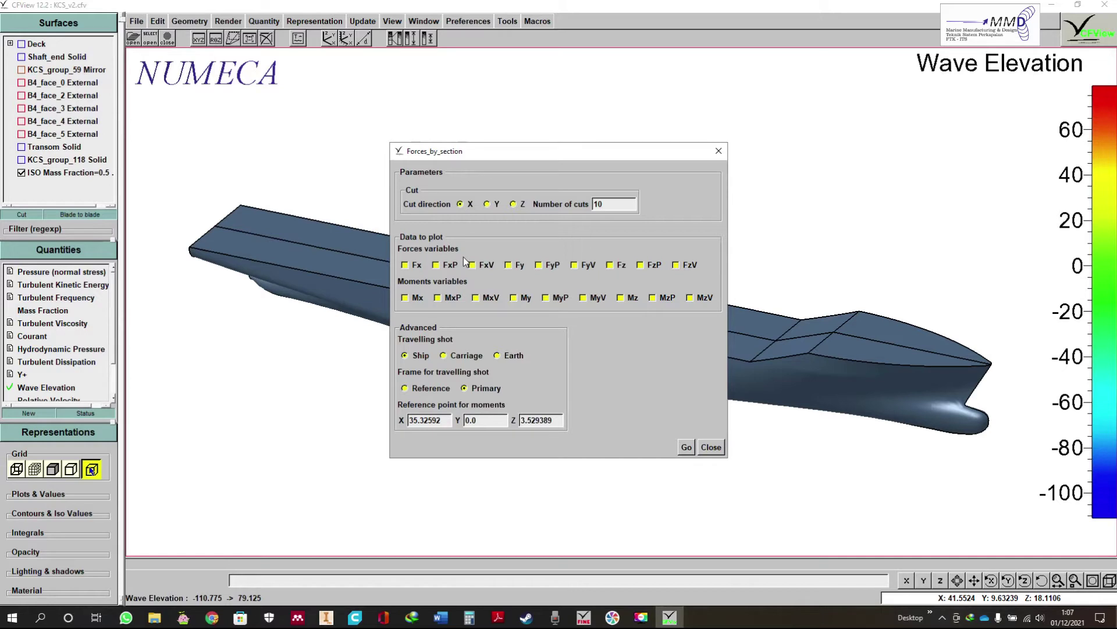
left_click(405, 264)
left_click(686, 447)
left_click(436, 265)
left_click(435, 266)
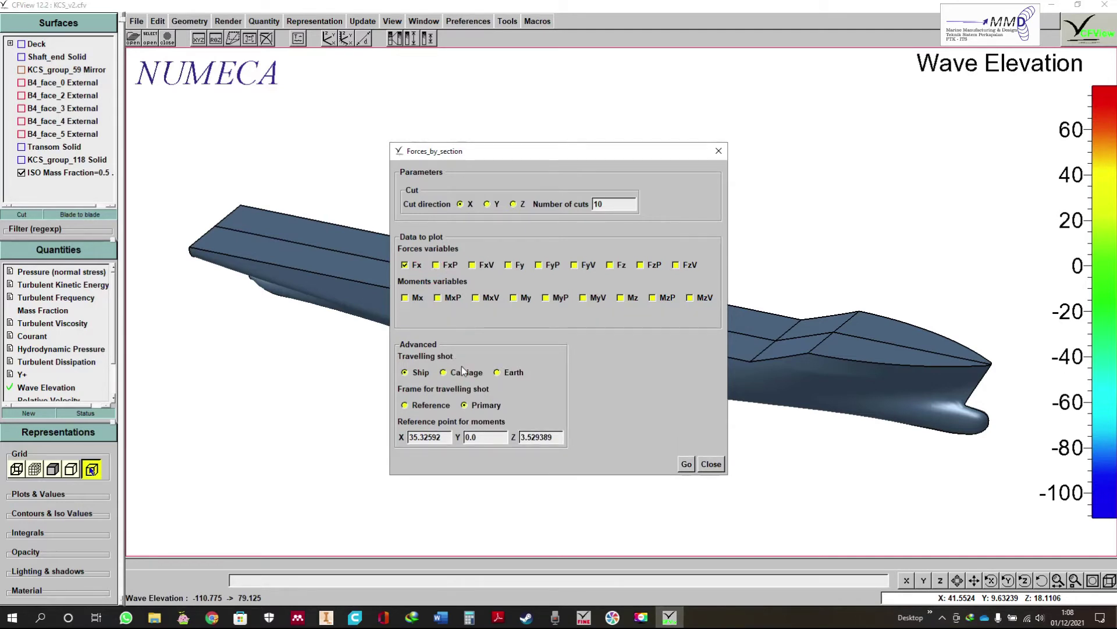
Step: Rerun the section forces in the Reference frame with the Ship, Carriage and Earth travelling shots
left_click(404, 406)
left_click(687, 464)
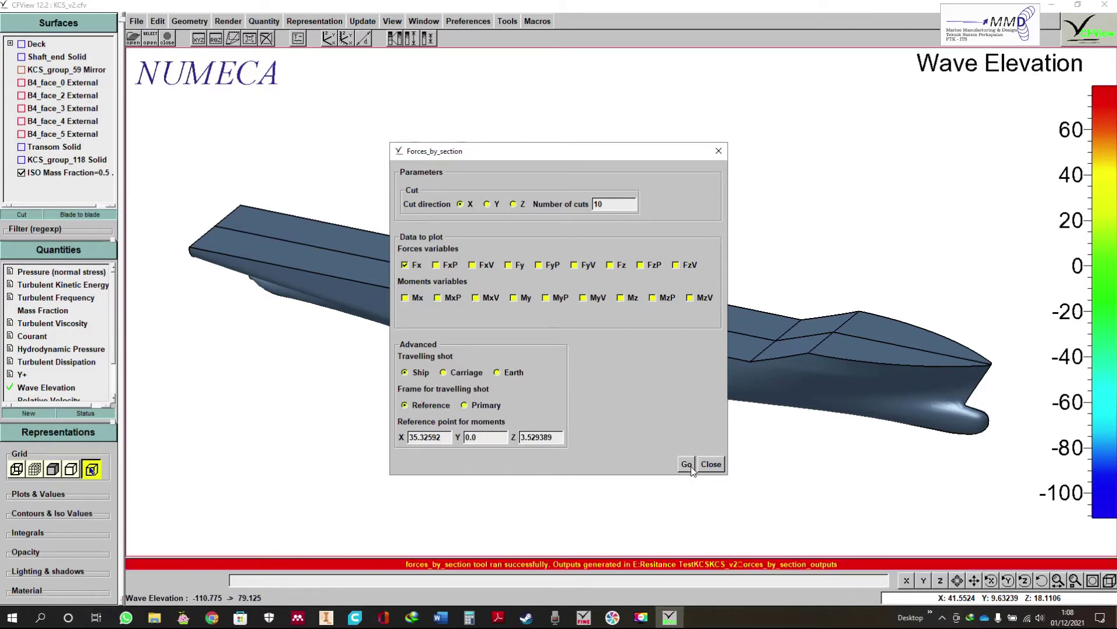
left_click(462, 374)
left_click(686, 464)
left_click(496, 373)
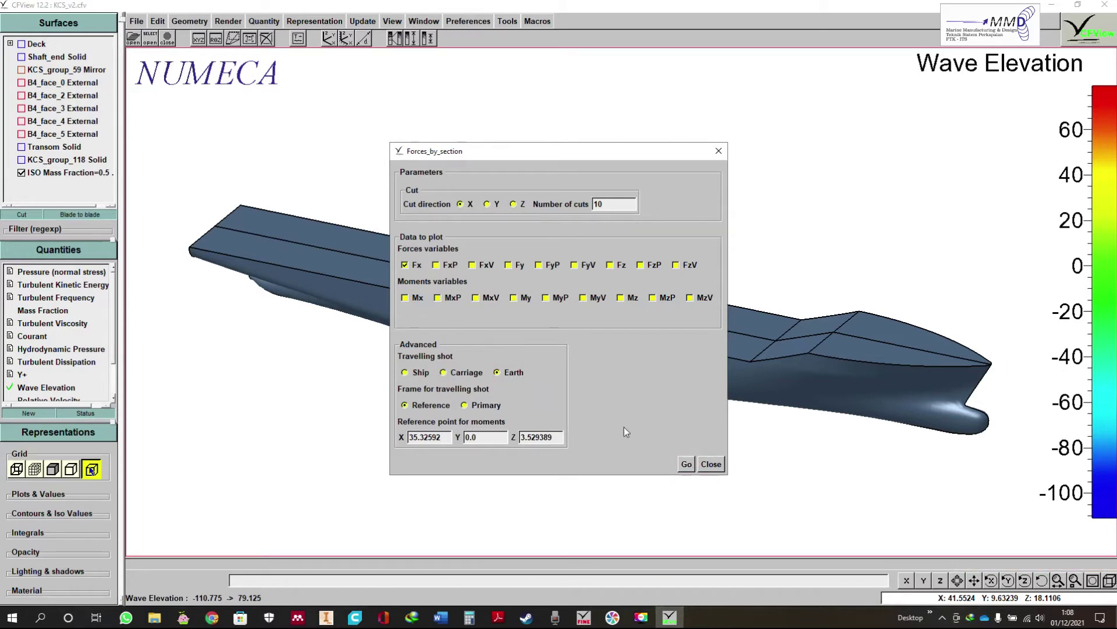
left_click(687, 464)
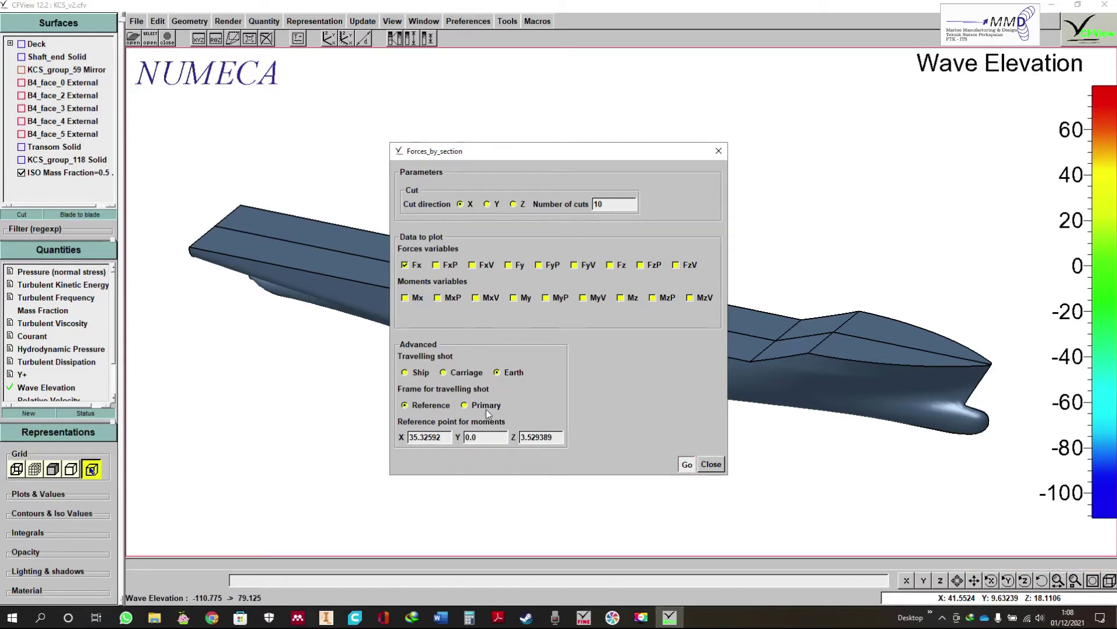
Step: Rerun the section forces with the Ship travelling shot, Primary frame and Y cut direction, and close the macro dialog
left_click(412, 375)
left_click(486, 203)
left_click(685, 463)
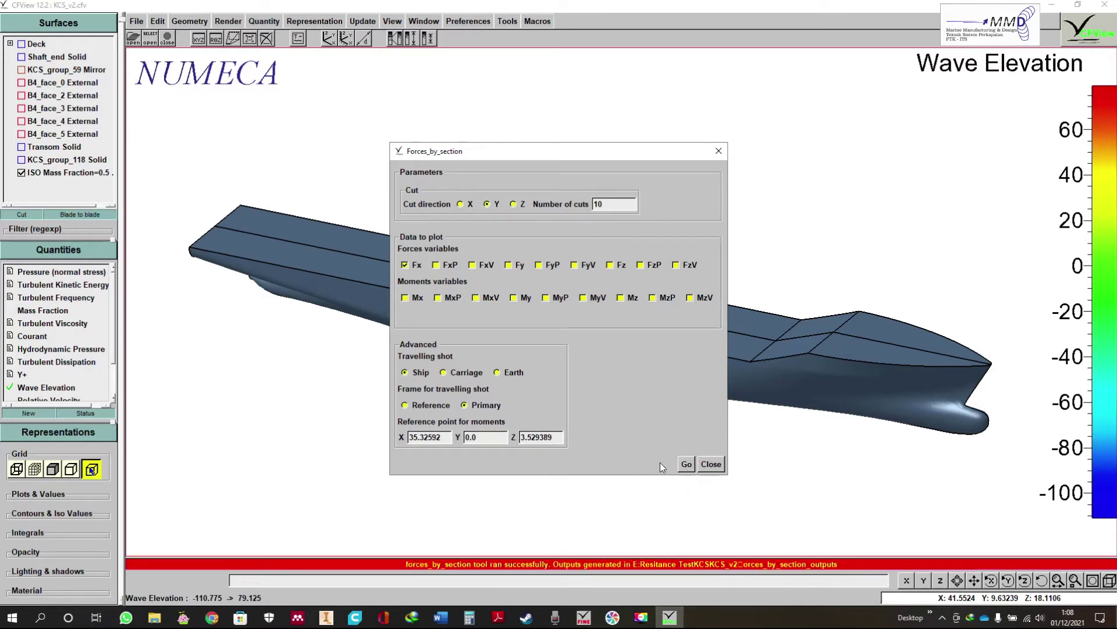
left_click(711, 463)
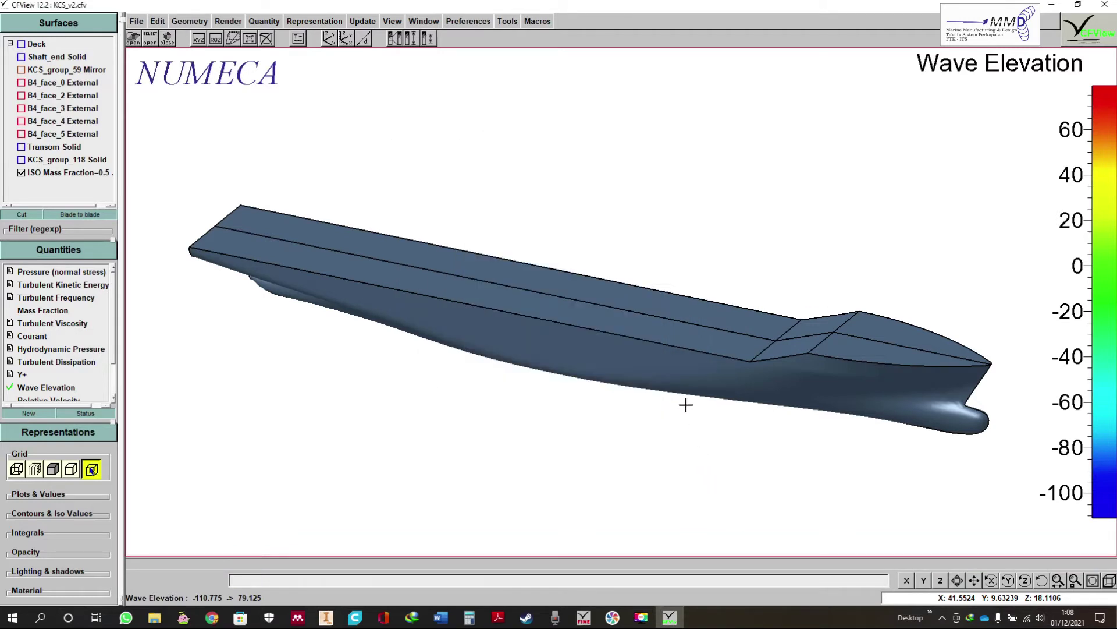
Step: Compute the hull's wetted surface with the Compute_wetted_area macro
left_click(538, 22)
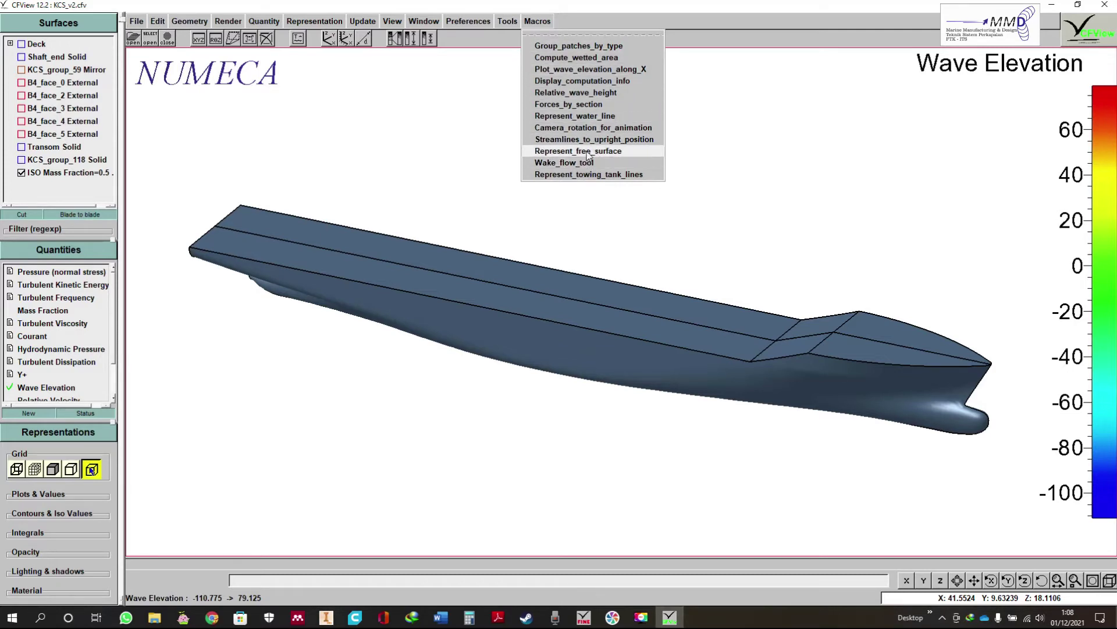
left_click(596, 58)
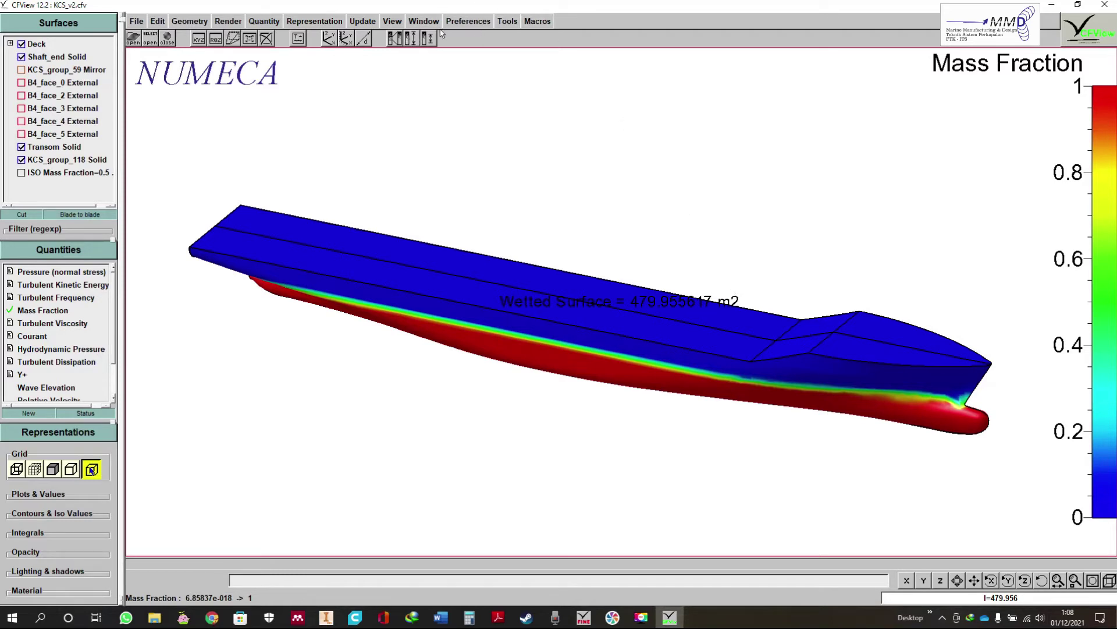
Step: Clear all representations from the hull and delete the wetted surface text label
left_click(363, 21)
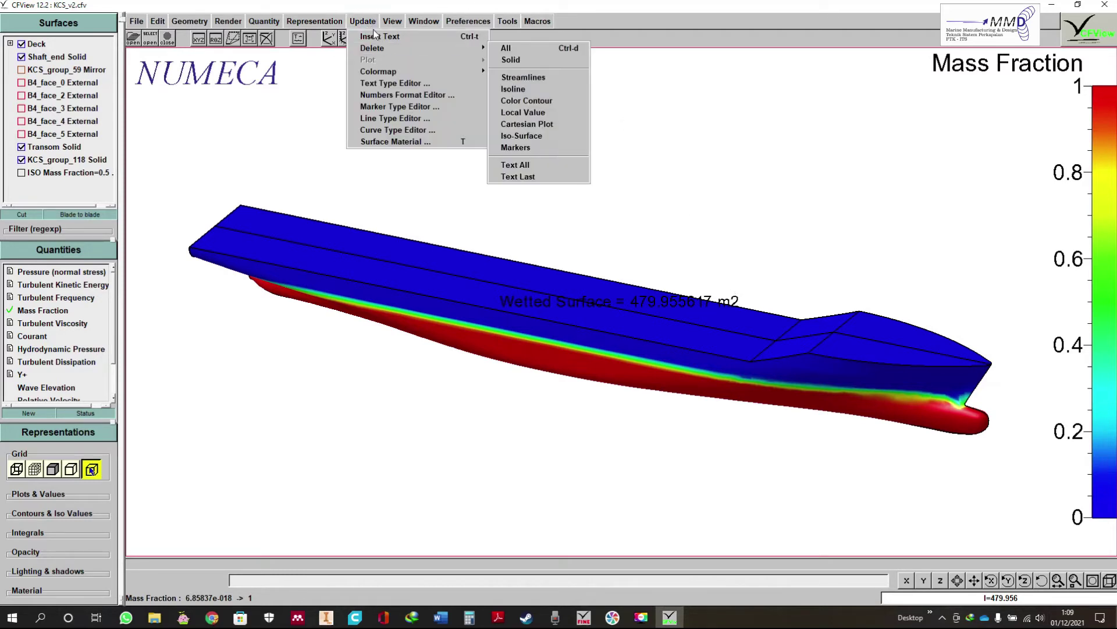
mouse_move(411, 49)
left_click(499, 49)
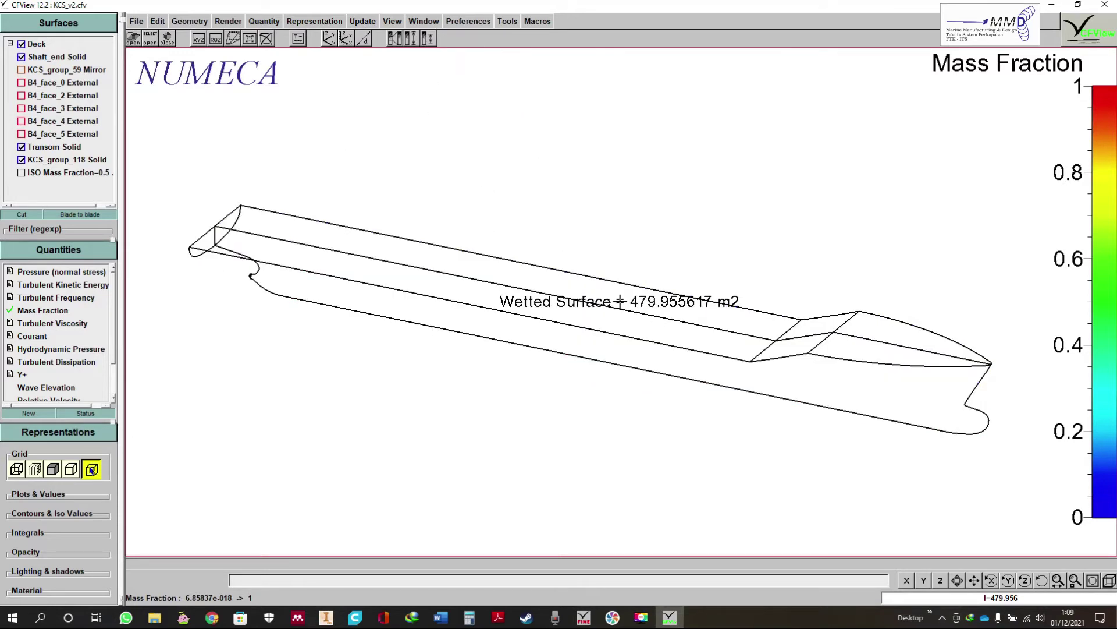
left_click(654, 302)
right_click(654, 303)
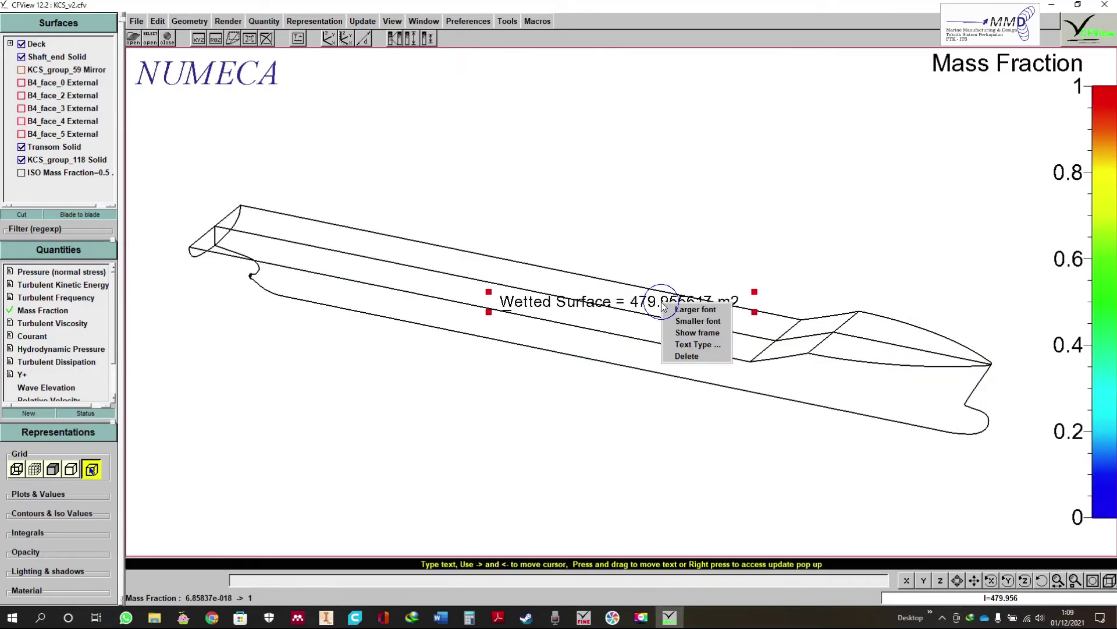
left_click(691, 355)
Step: Run the Relative_wave_height macro to display the wave elevation on the free surface around the hull
left_click(537, 21)
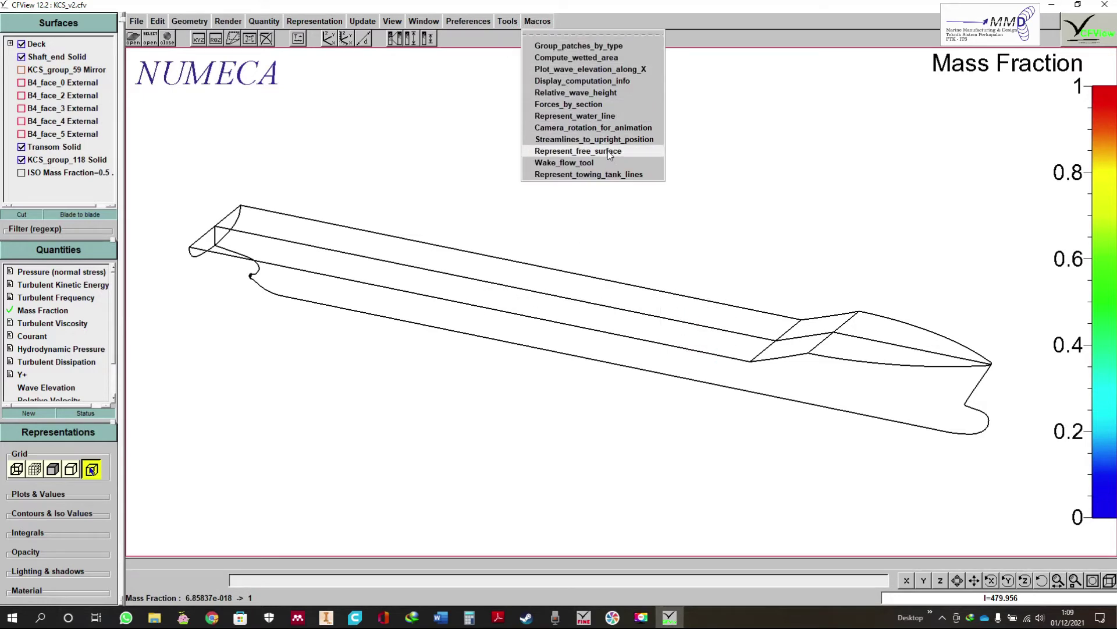
left_click(599, 94)
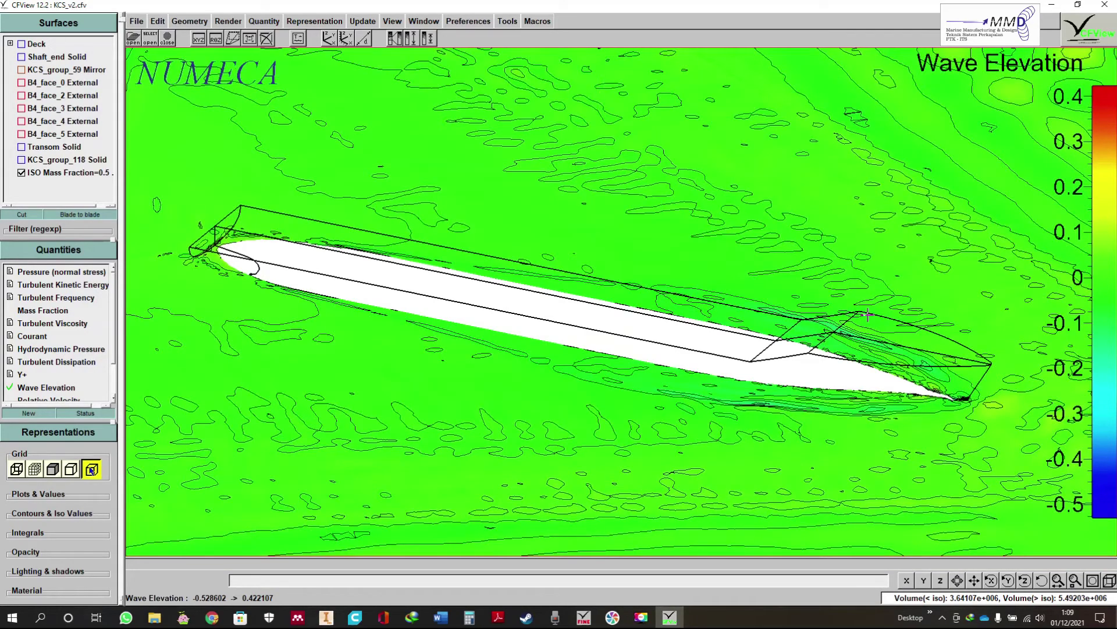
left_click(974, 580)
scroll(660, 248, "down", 10)
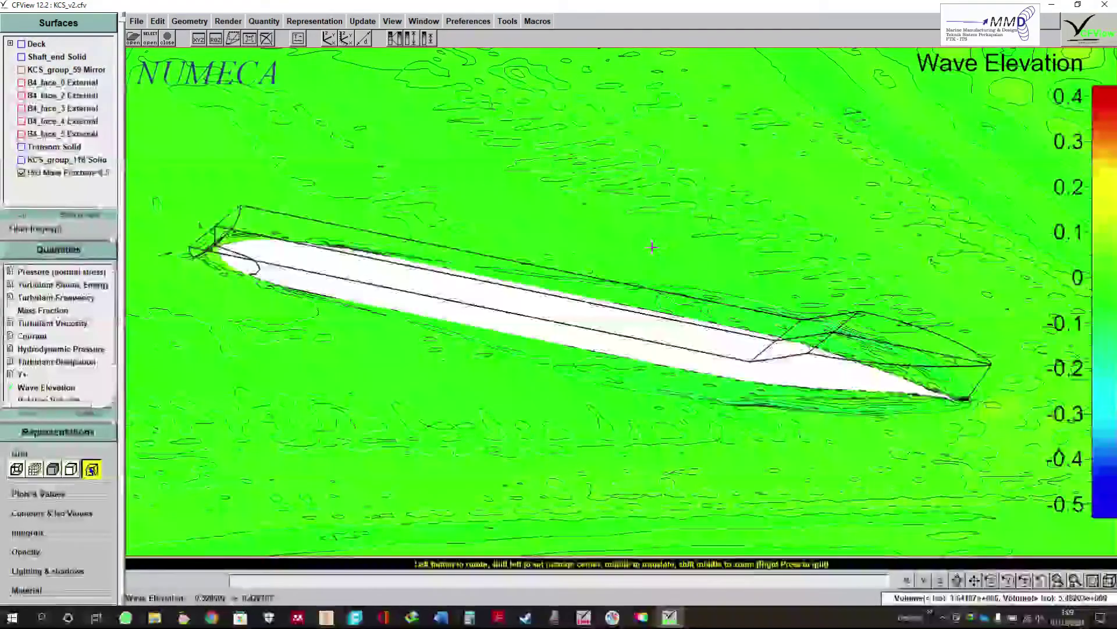
scroll(659, 248, "up", 10)
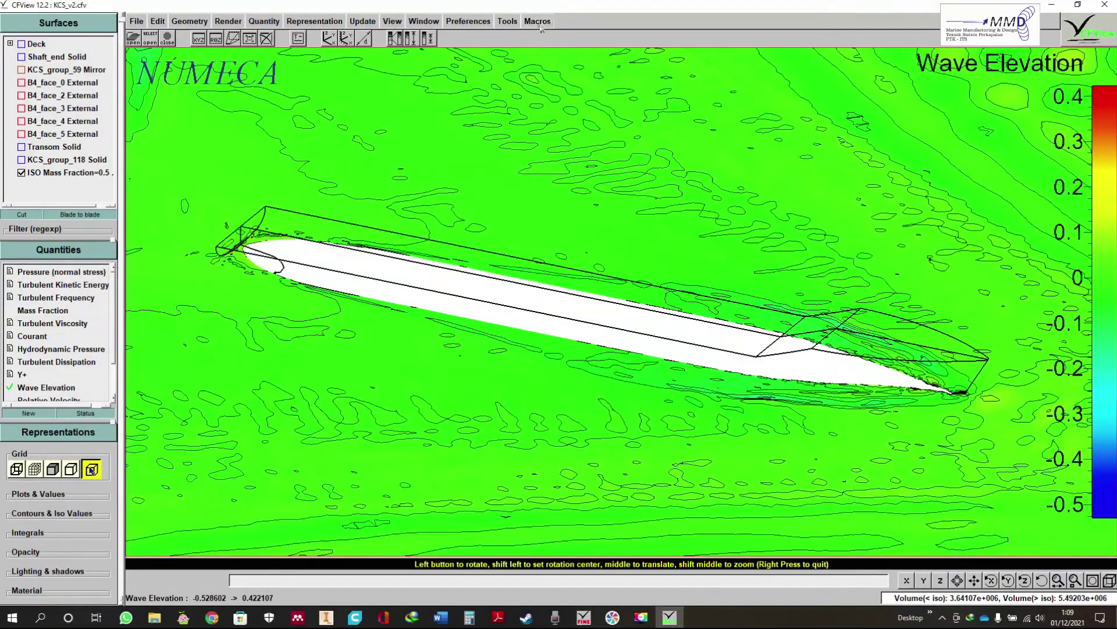
Step: Clear the wave elevation representations and show the hull in side view along the Y axis
left_click(364, 24)
mouse_move(379, 48)
left_click(525, 44)
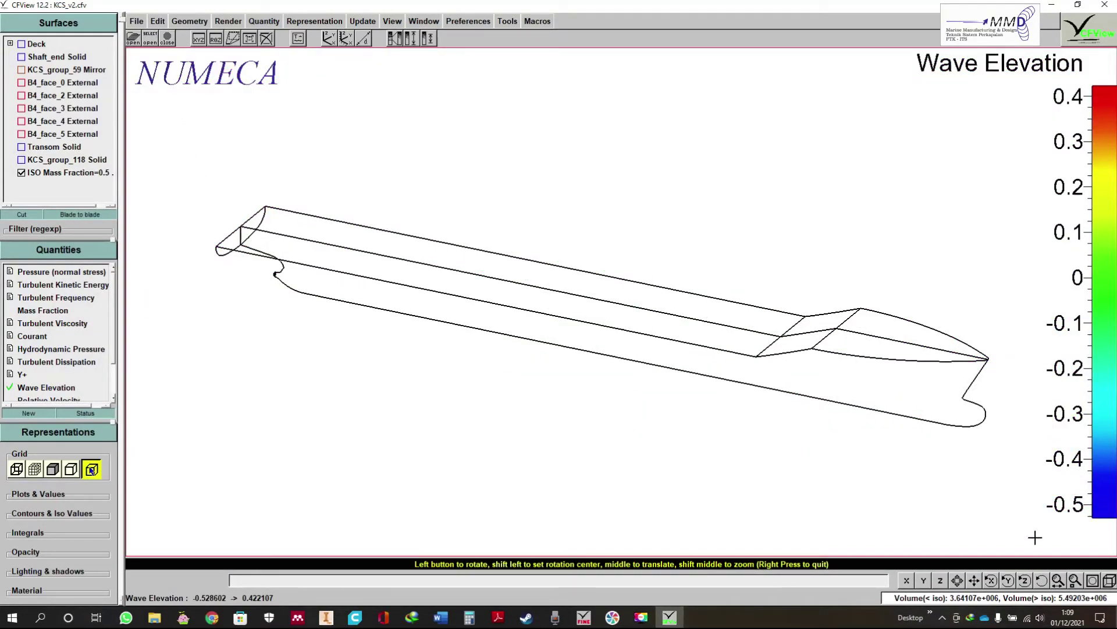
left_click(1109, 580)
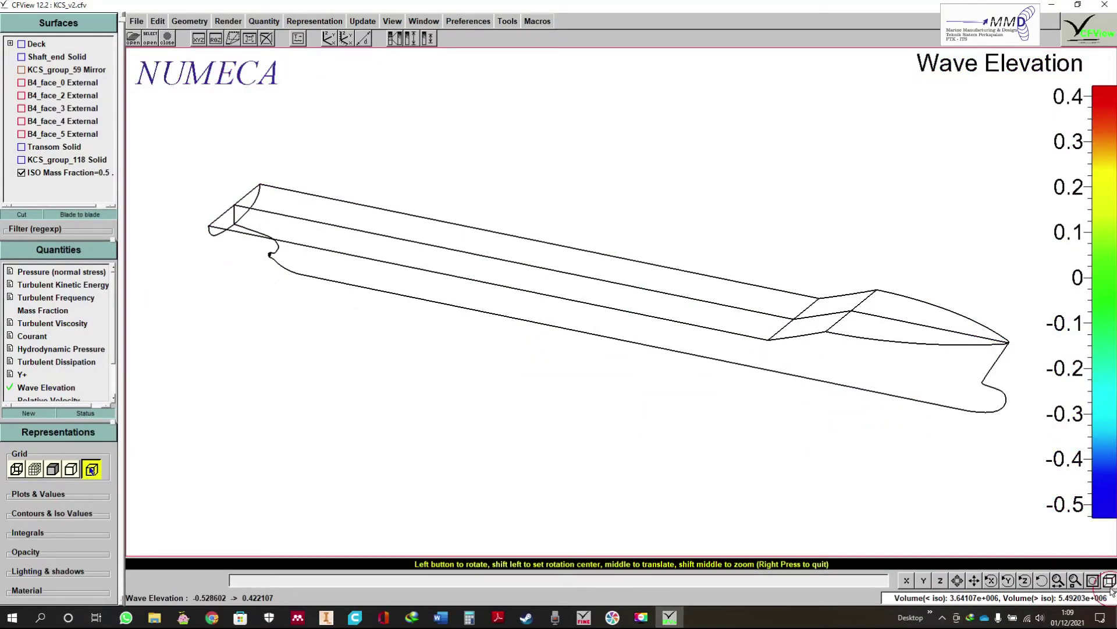
left_click(925, 582)
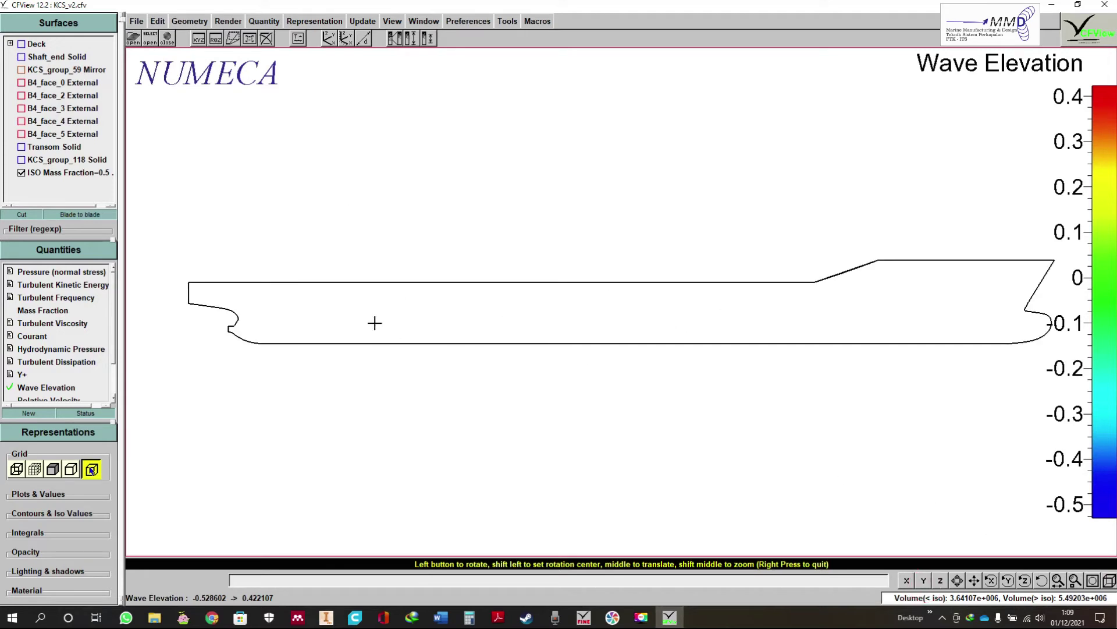
Step: Create and save a geometry cutting plane with its normal along Y and the point's X coordinate at 0
left_click(192, 23)
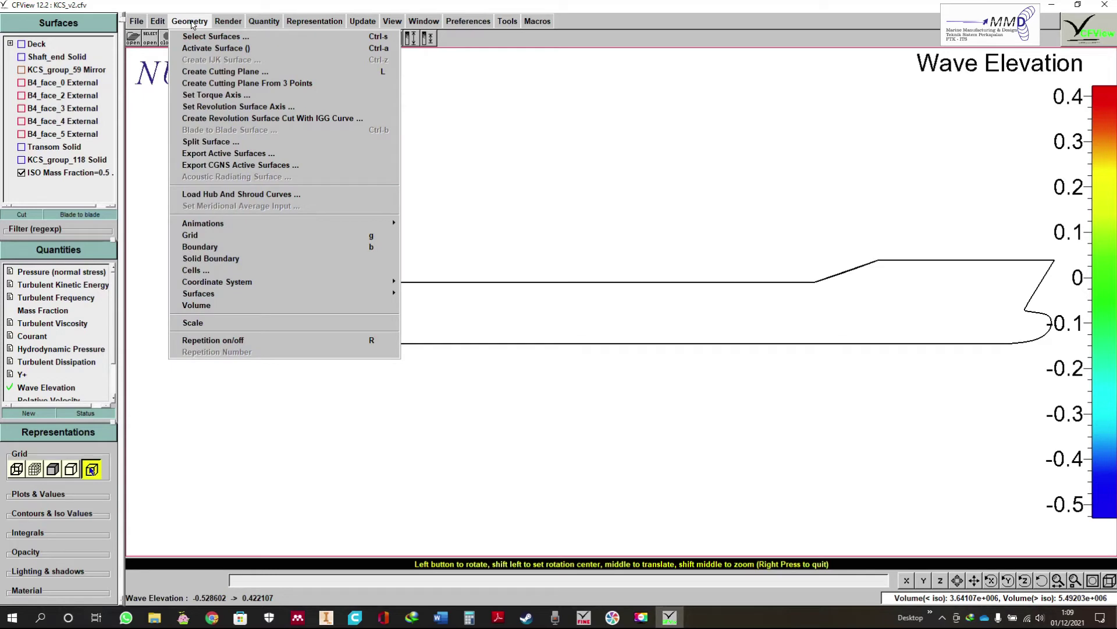
left_click(222, 71)
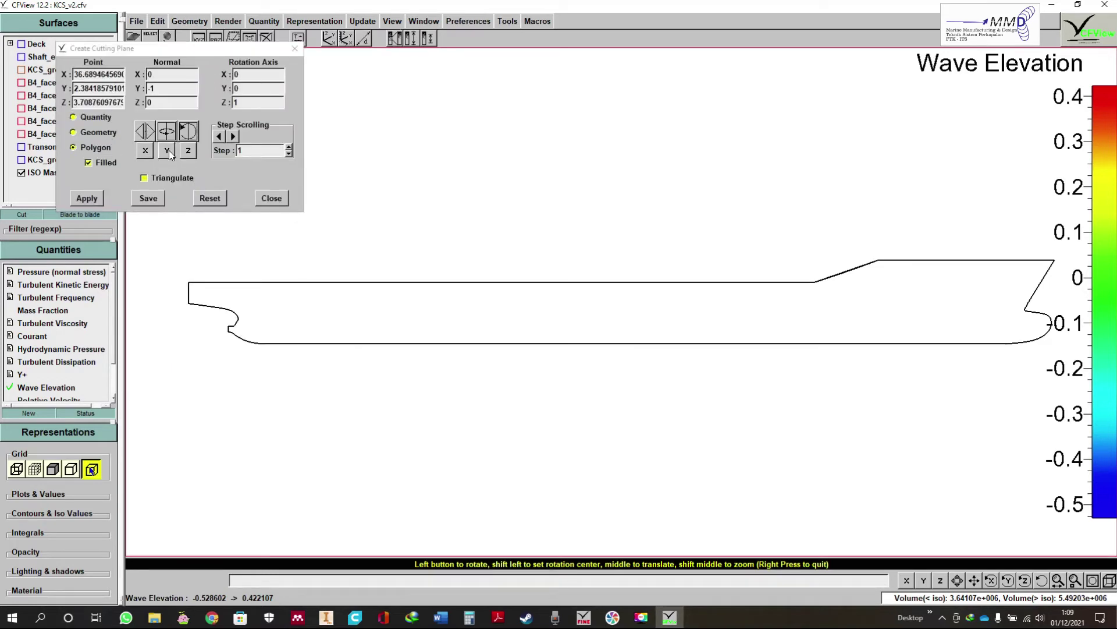
left_click(145, 152)
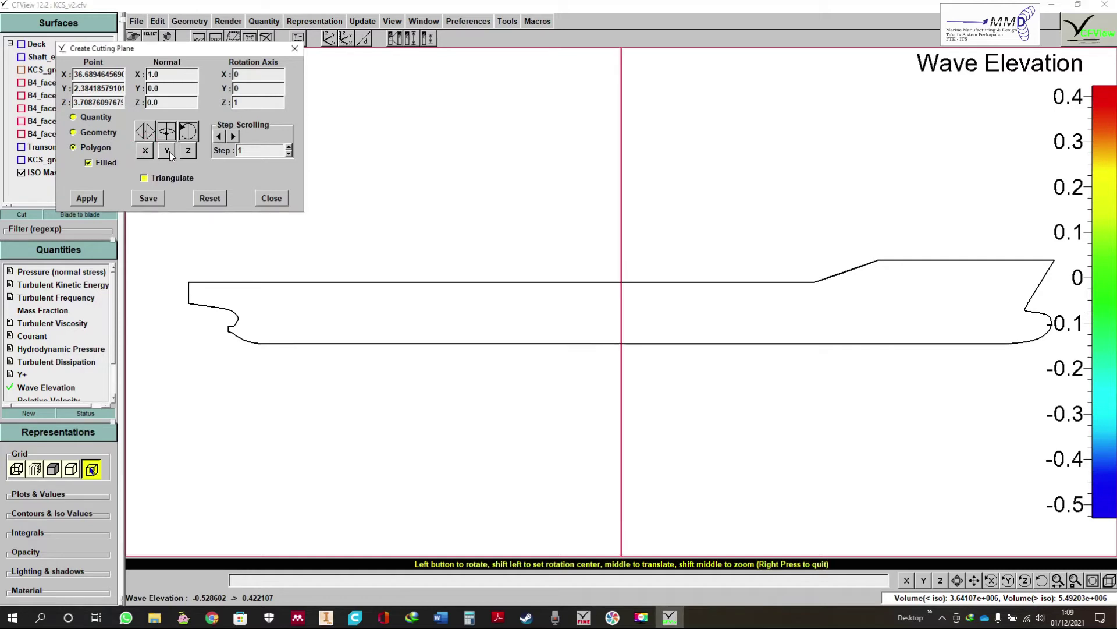
left_click(168, 151)
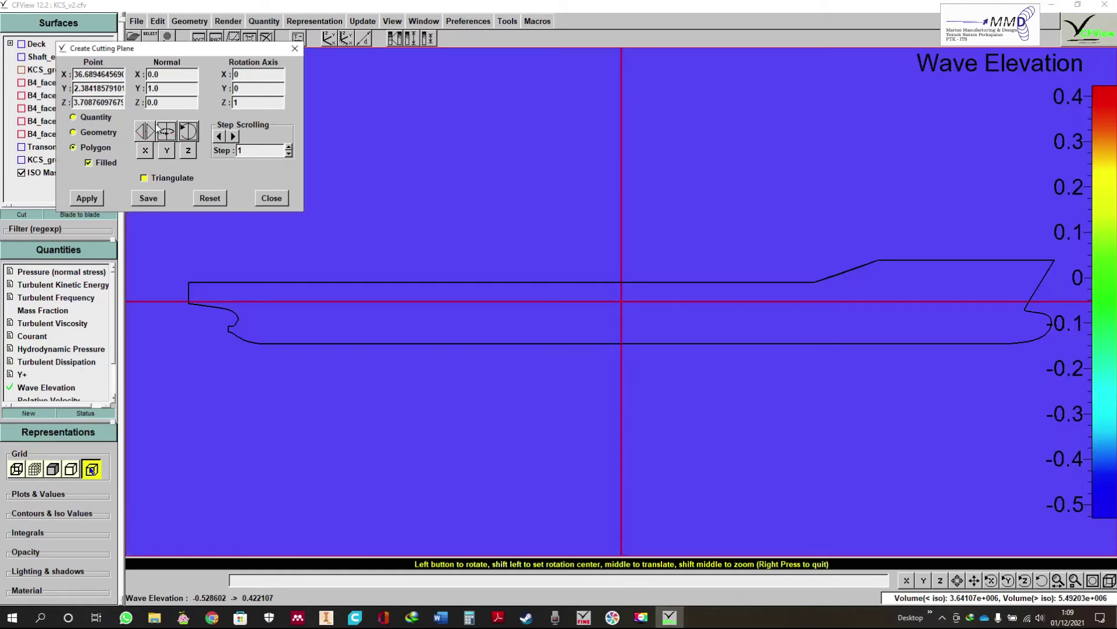
double_click(94, 75)
type("0")
left_click(98, 132)
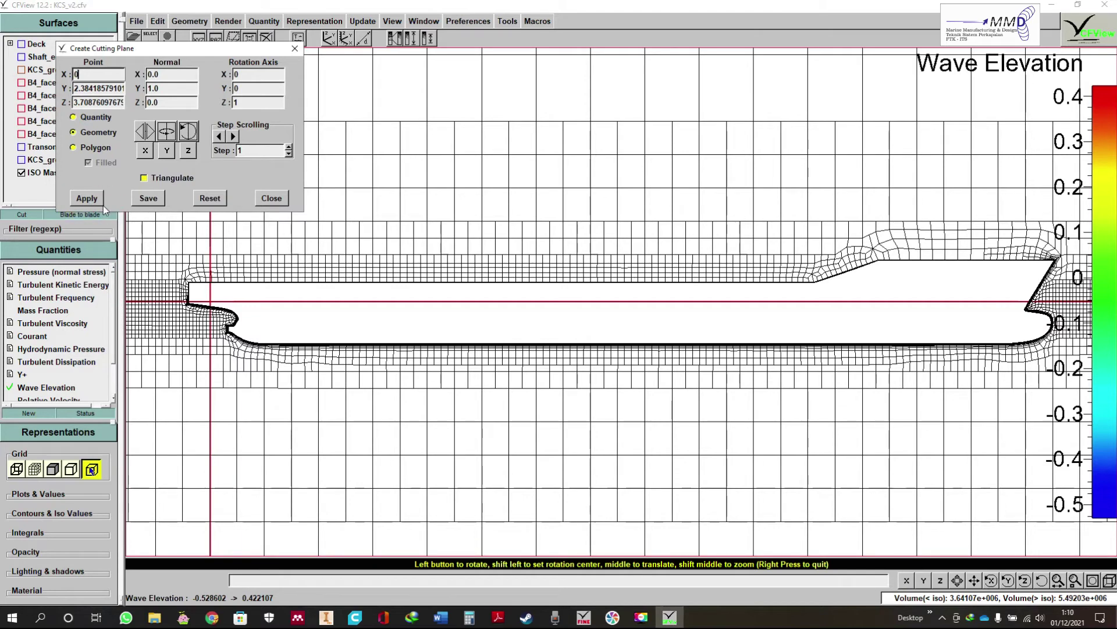
left_click(141, 199)
left_click(270, 198)
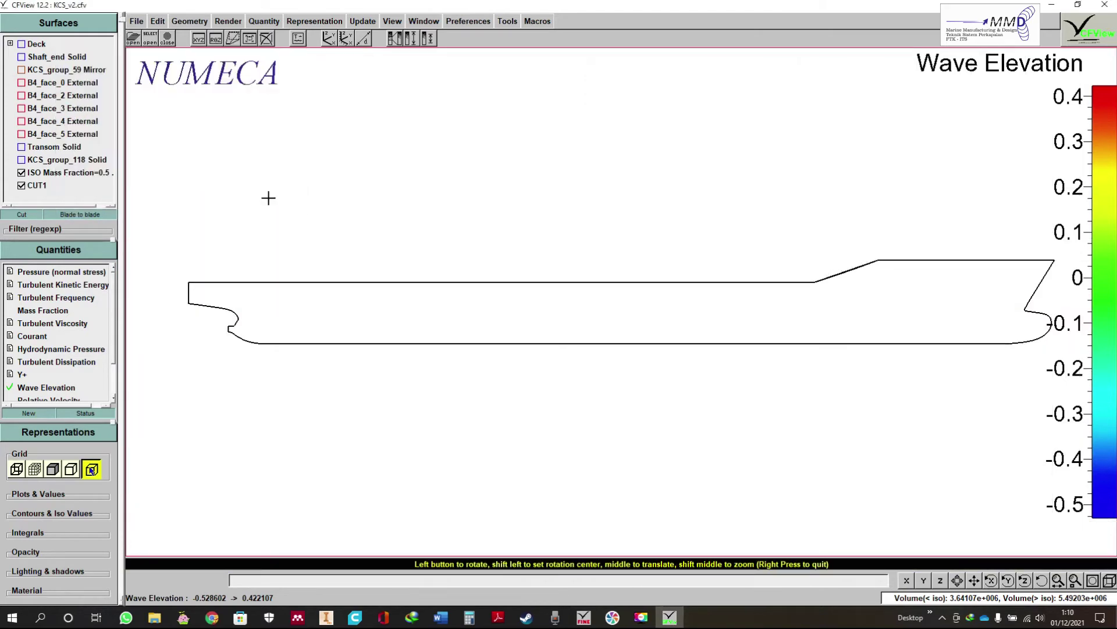
Step: Show the Relative Velocity_X vector component as a filled colour contour on the new cutting plane
left_click(38, 185)
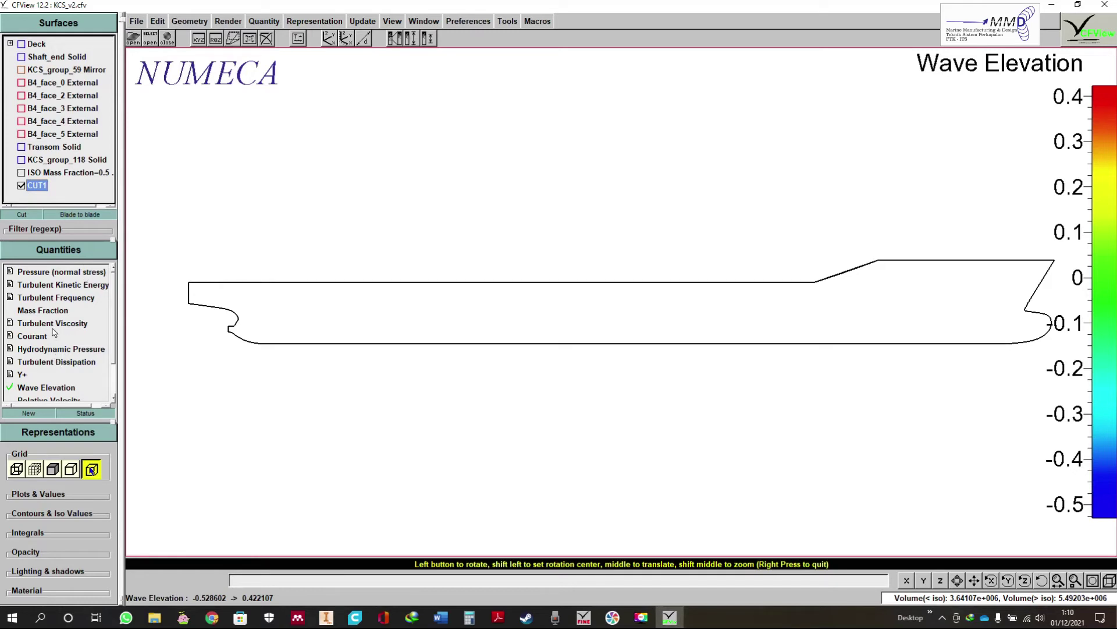
scroll(112, 329, "down", 3)
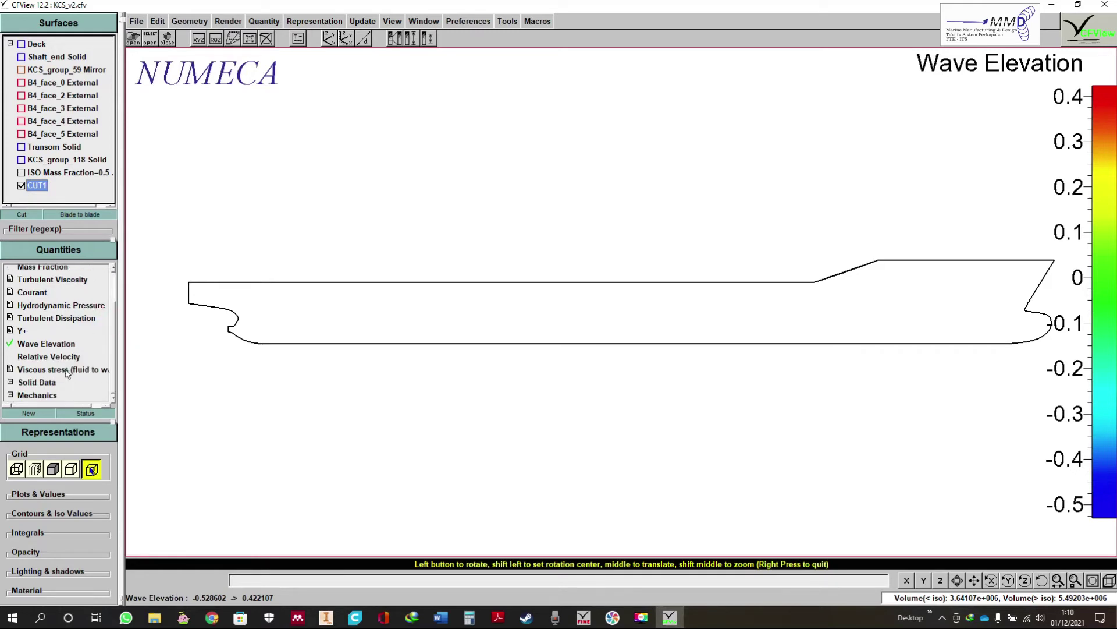
left_click(47, 357)
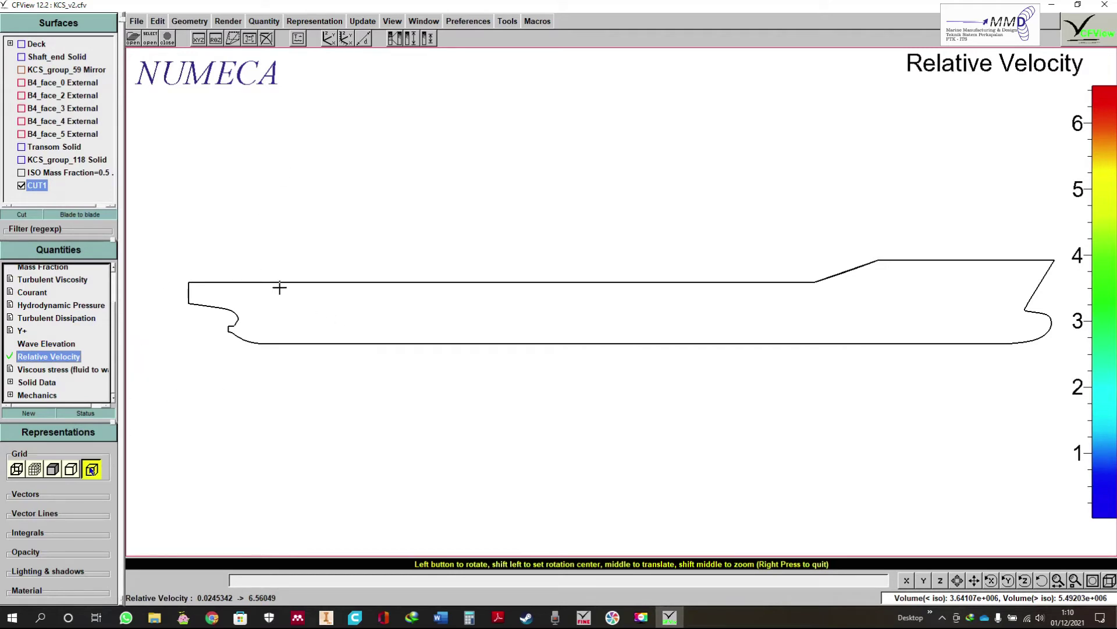
left_click(313, 23)
mouse_move(268, 22)
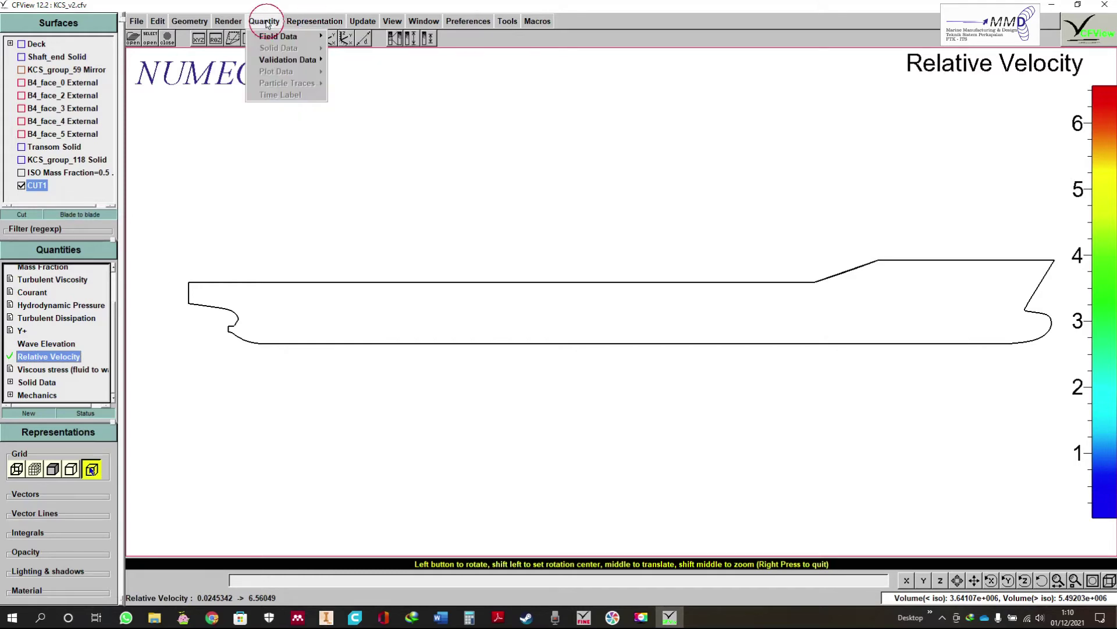
mouse_move(432, 64)
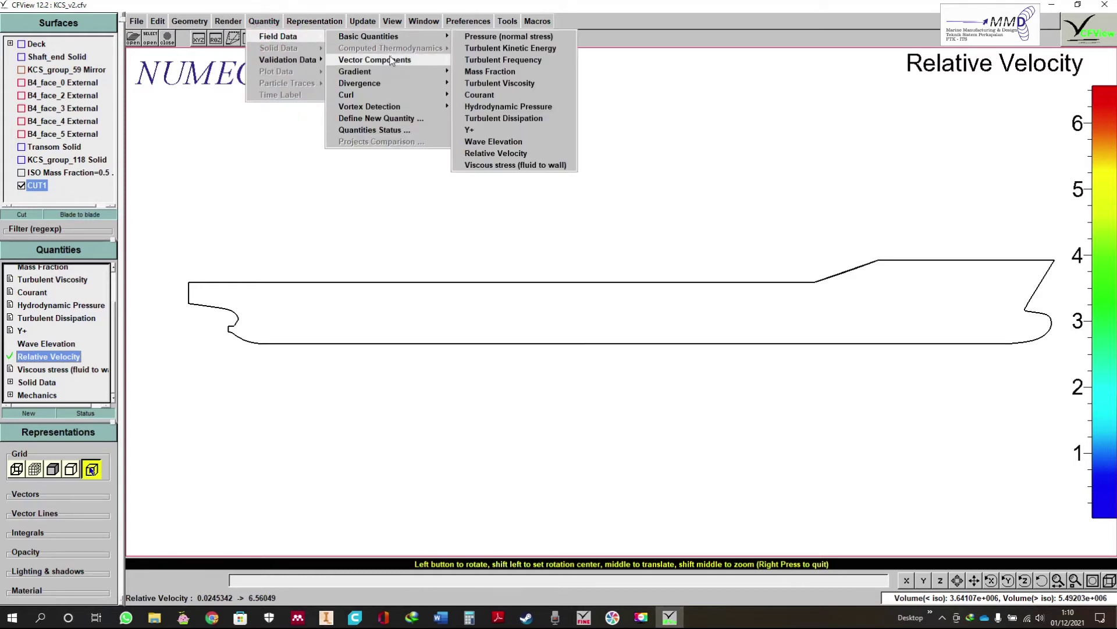
mouse_move(512, 60)
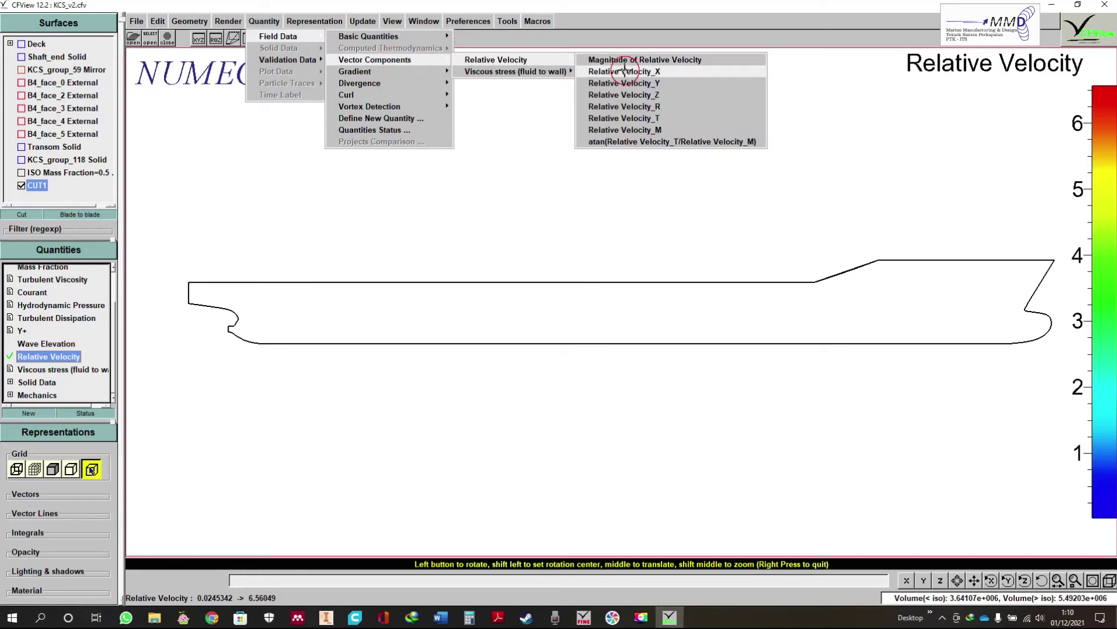
left_click(626, 71)
left_click(47, 512)
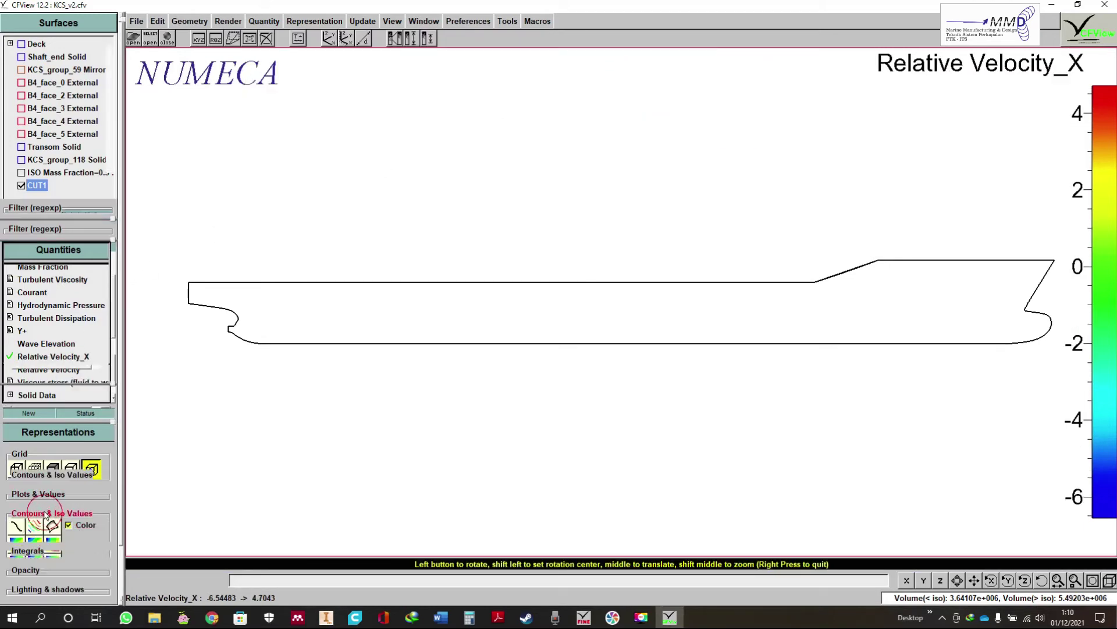
left_click(24, 549)
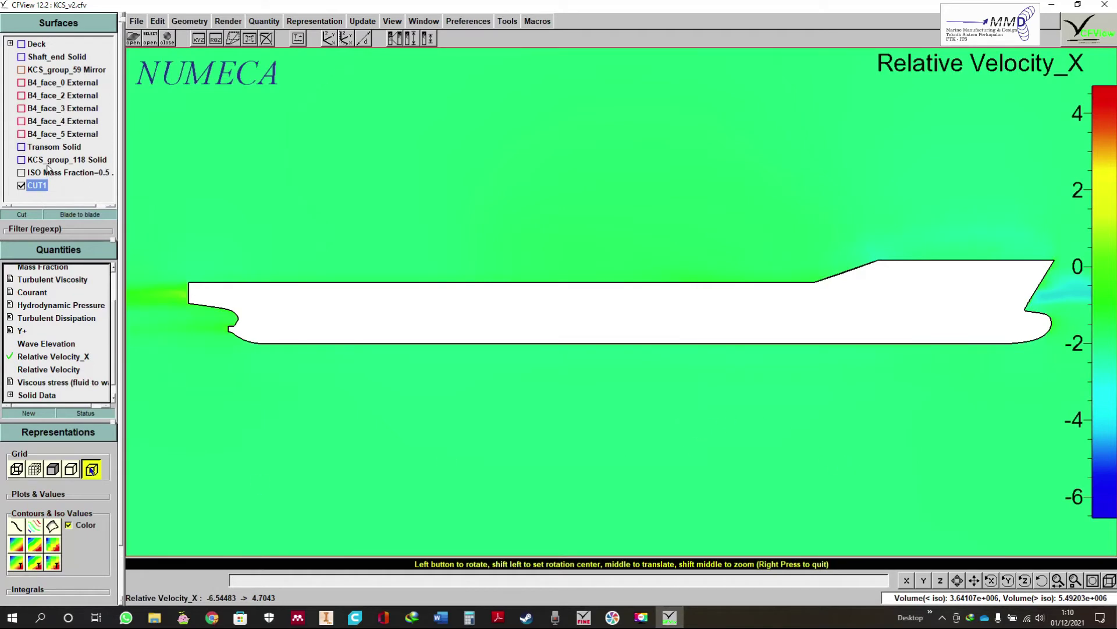
Step: Add the KCS_group_118, Transom, Shaft_end and Deck solids to the active surfaces and apply the Relative Velocity_X colour contour to them
left_click(50, 160, "ctrl")
left_click(53, 146, "ctrl")
left_click(51, 57, "ctrl")
left_click(38, 45, "ctrl")
right_click(38, 45)
left_click(58, 50)
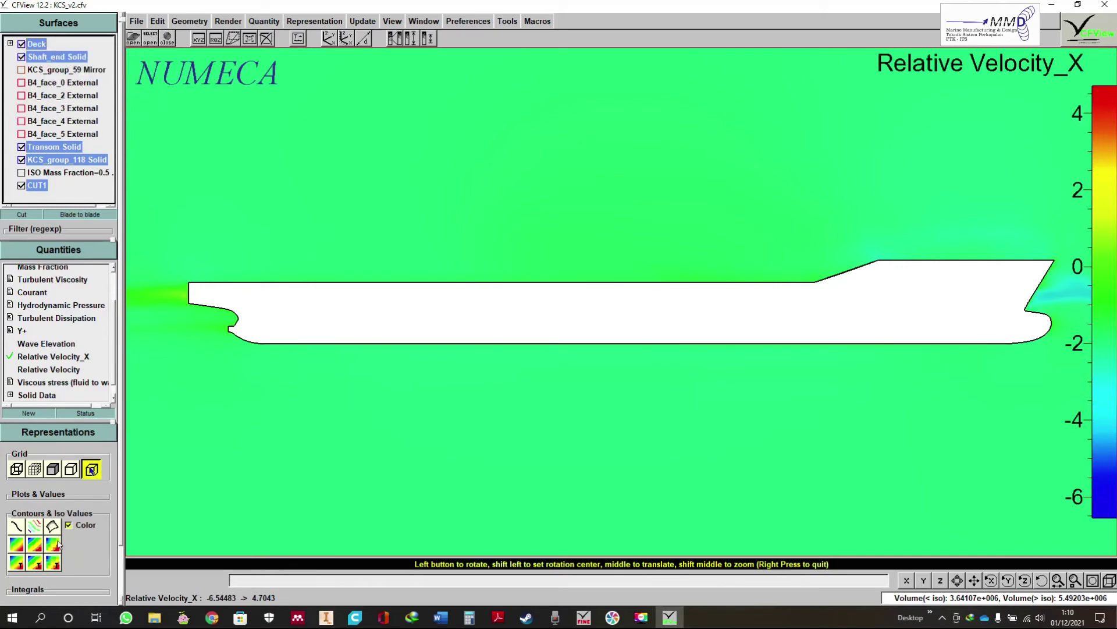
left_click(18, 544)
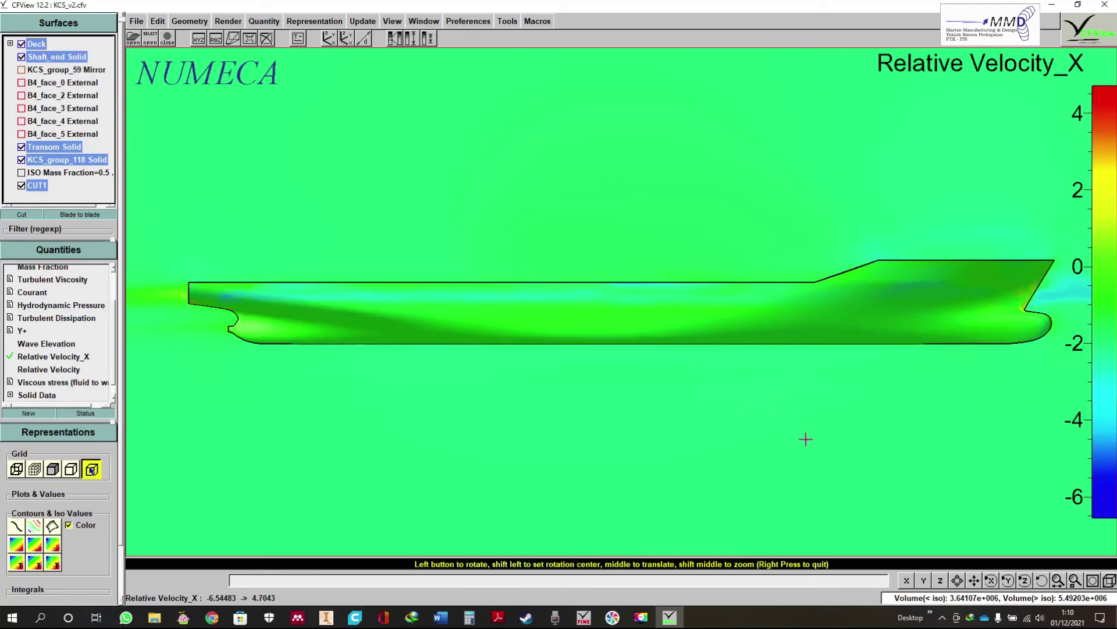
left_click(793, 359)
scroll(795, 348, "down", 6)
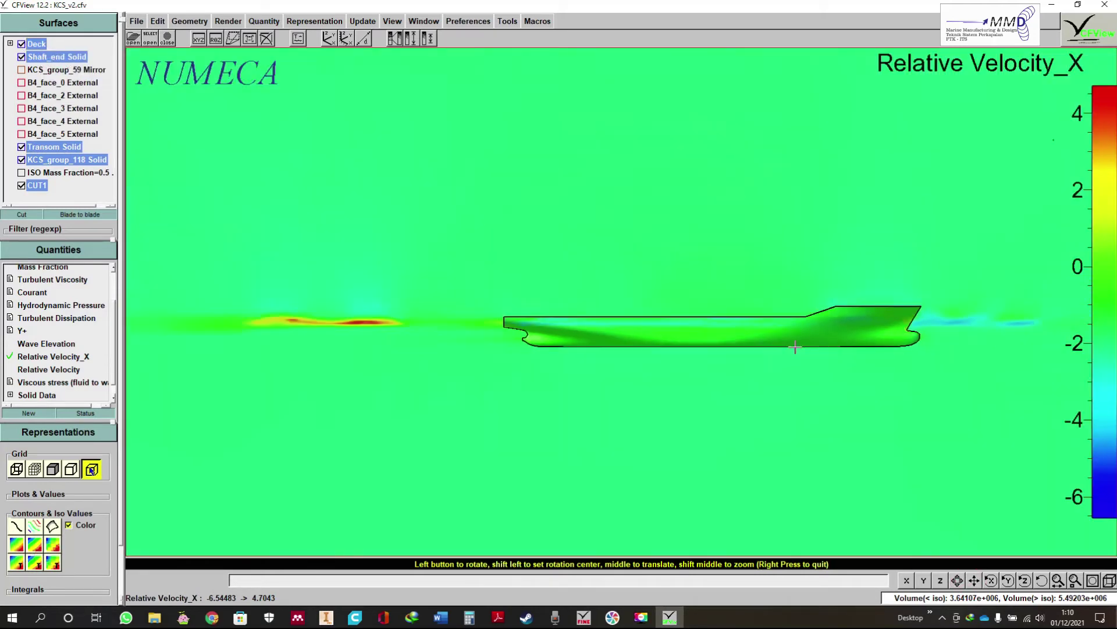
scroll(820, 348, "up", 6)
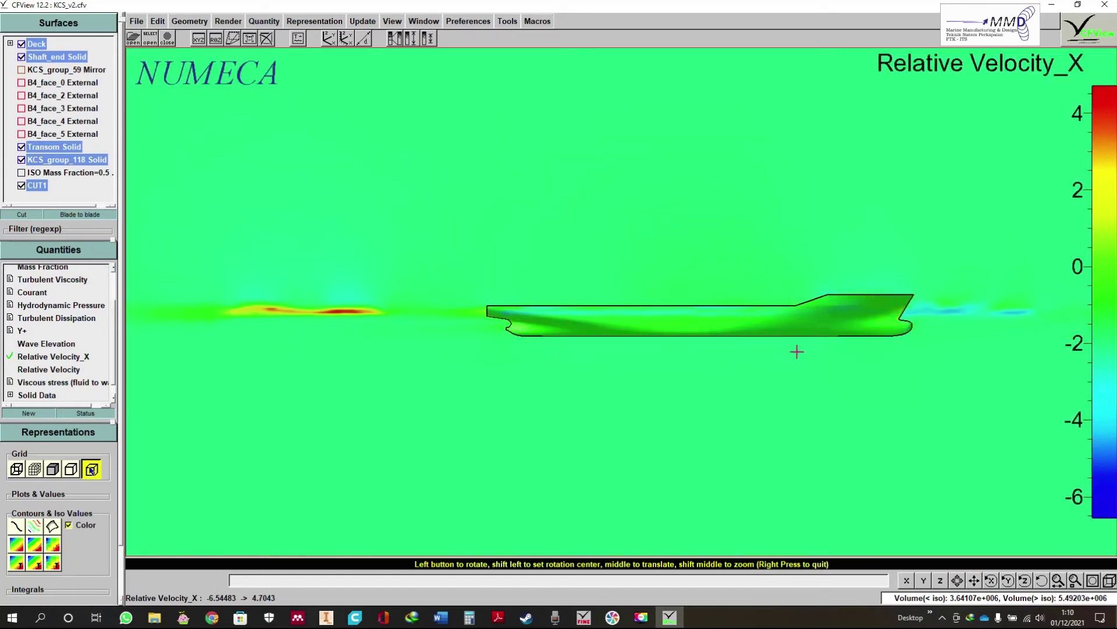
scroll(937, 277, "down", 6)
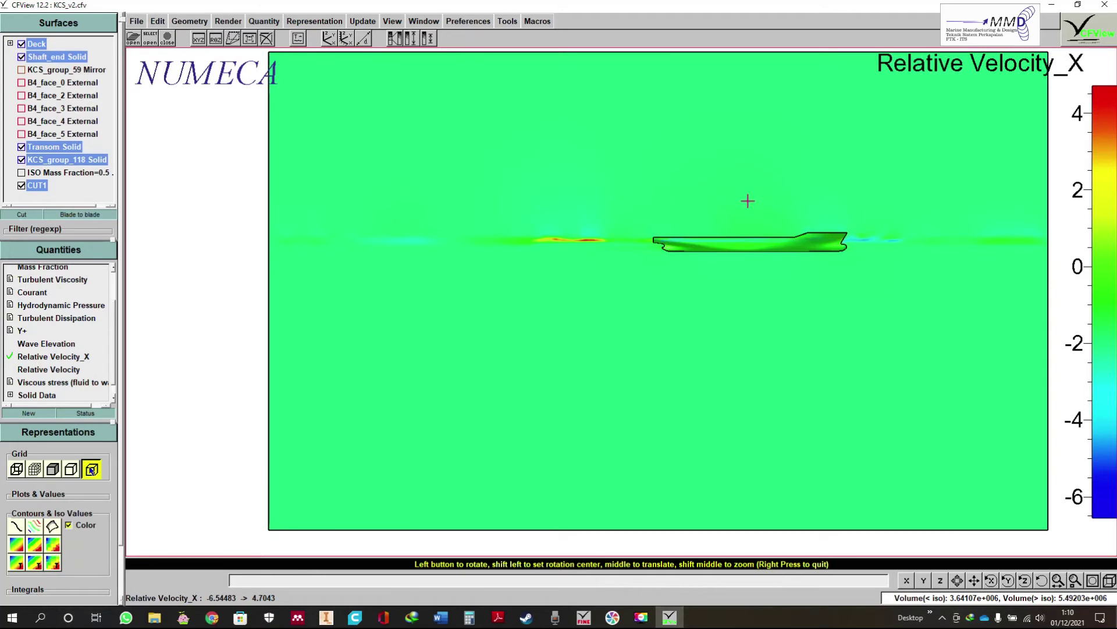
Step: Make Relative Velocity the active quantity for the selected hull surfaces and cutting plane
left_click(264, 21)
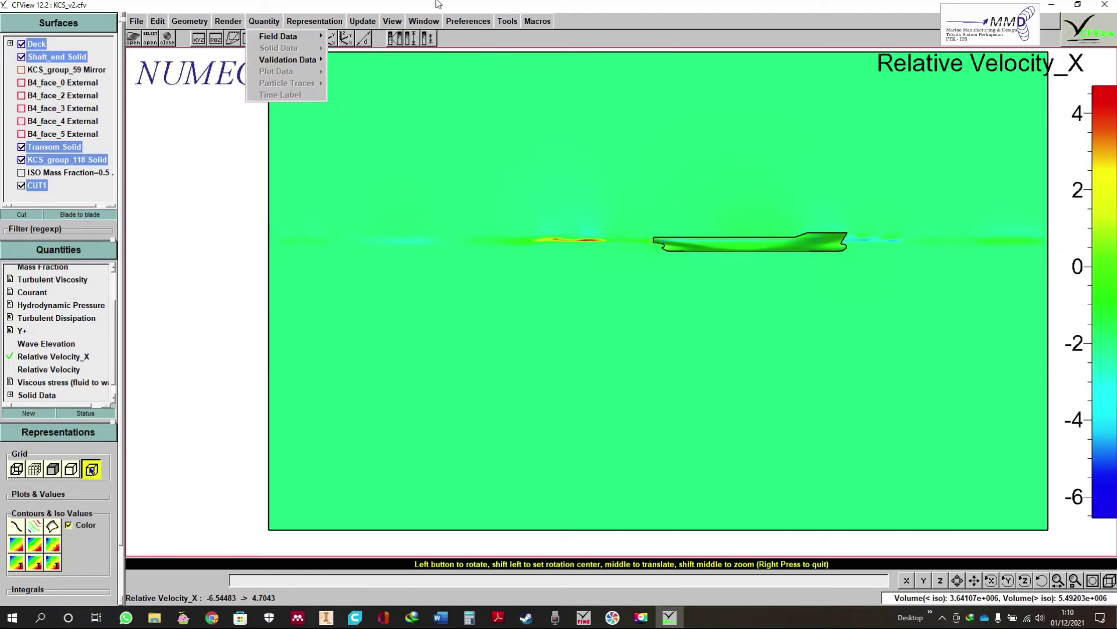
left_click(559, 9)
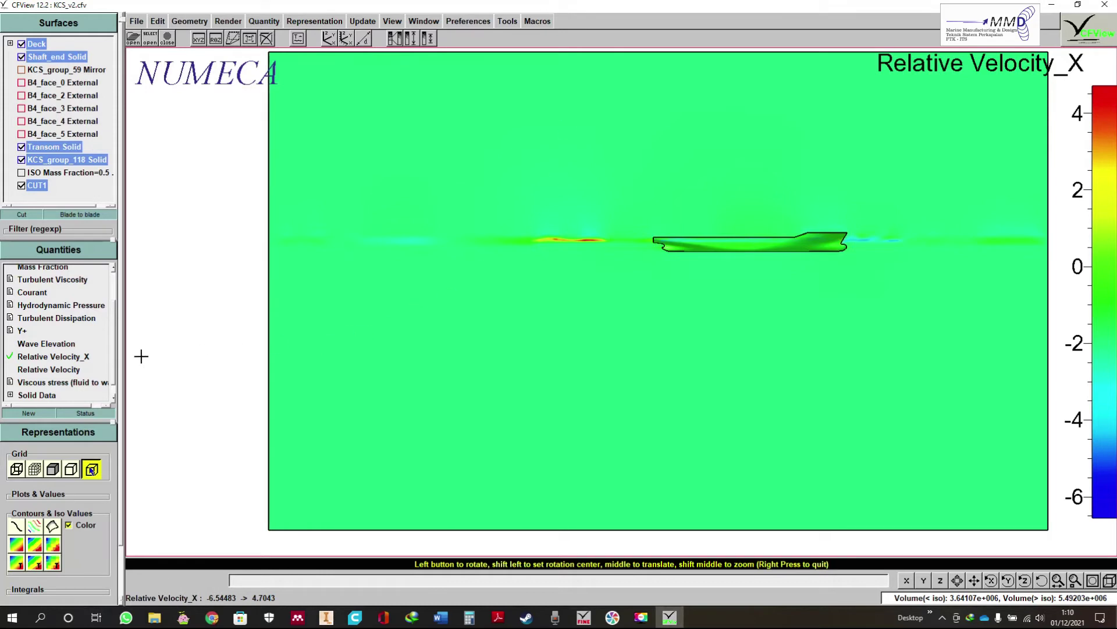
left_click(67, 368)
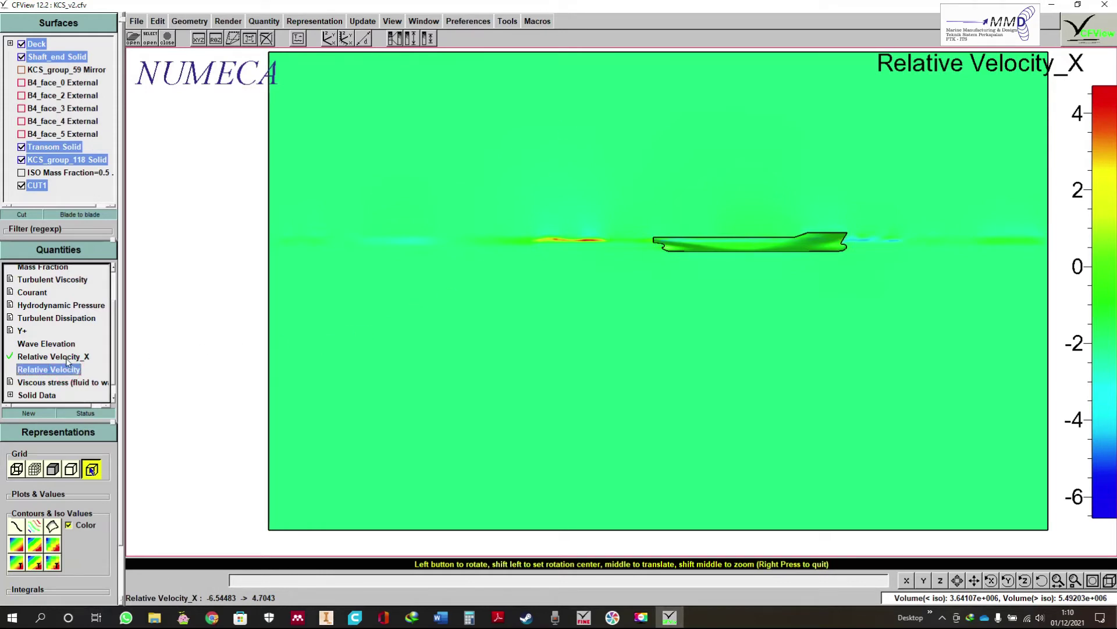
left_click(58, 344)
scroll(76, 355, "up", 1)
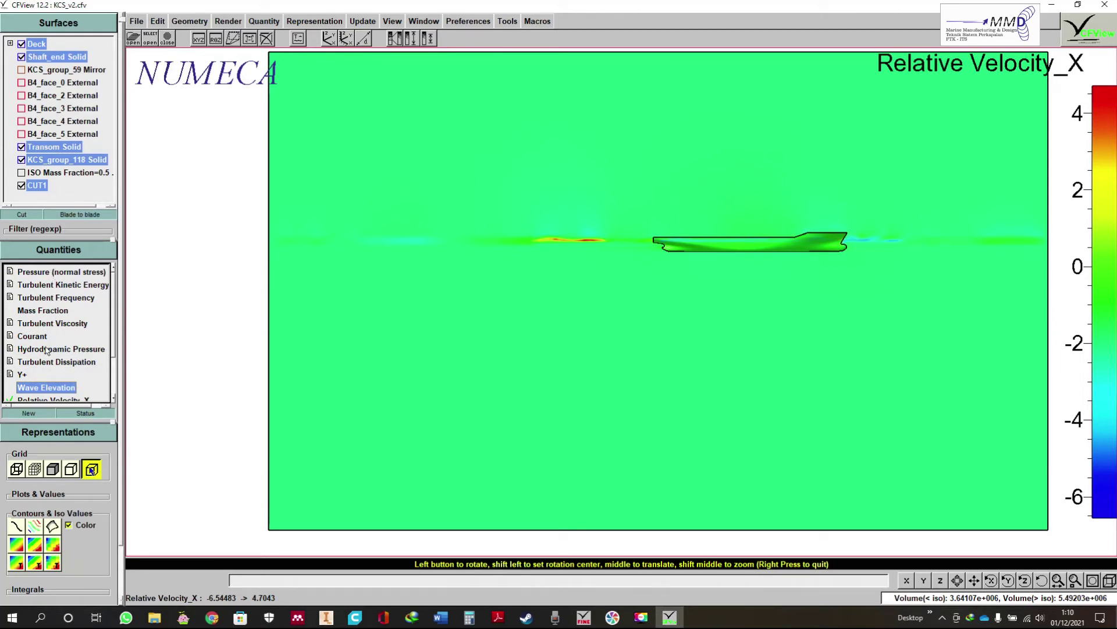
scroll(93, 348, "down", 2)
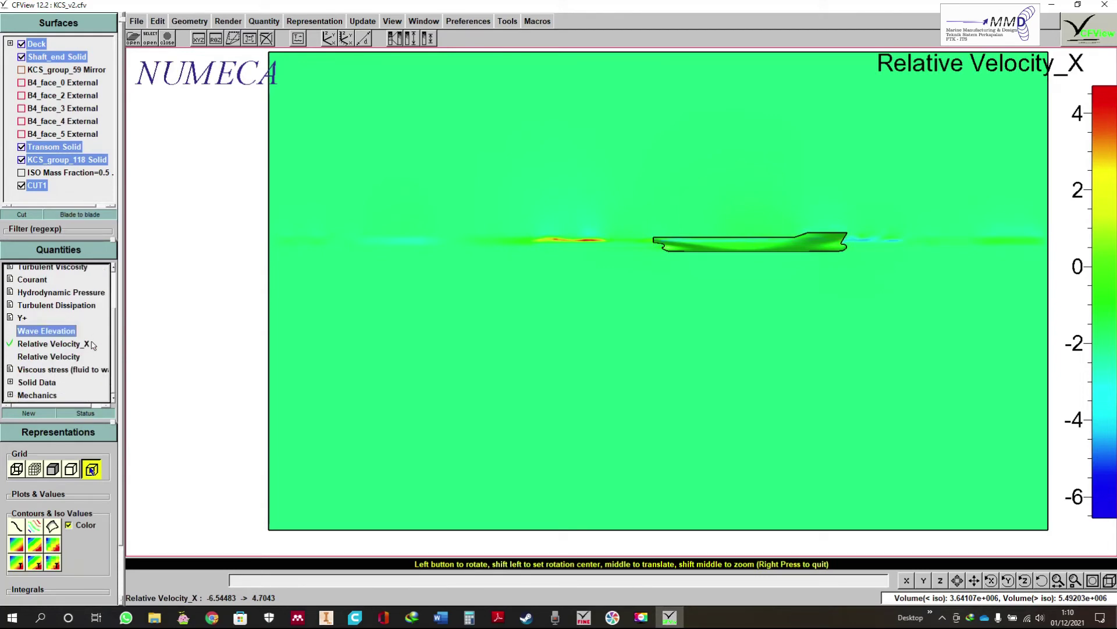
left_click(65, 356)
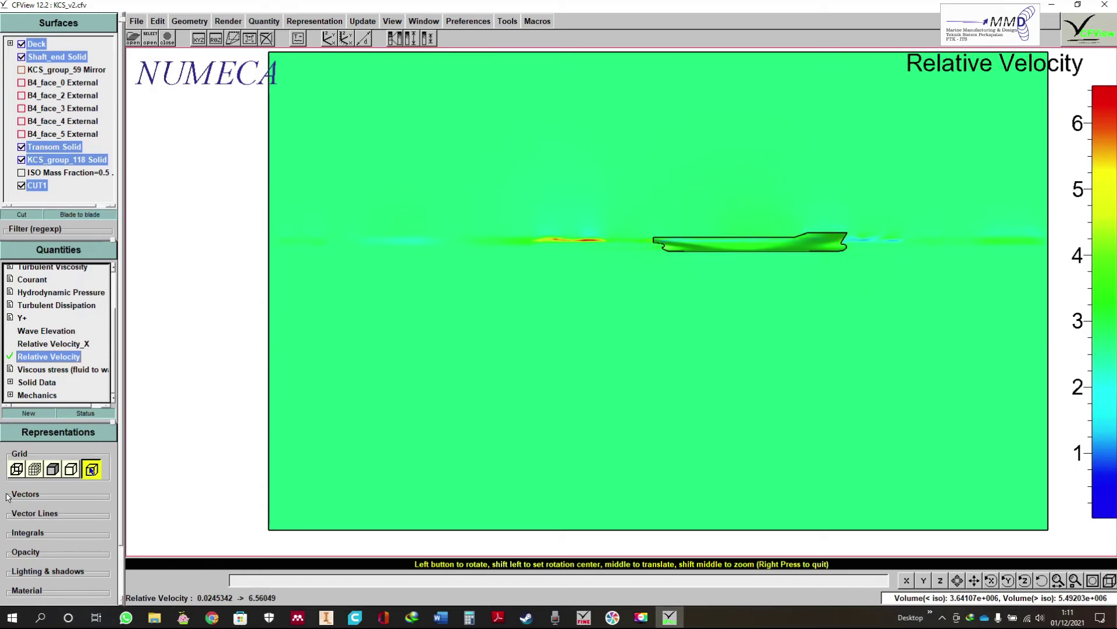
Step: Plot coloured Relative Velocity vectors on the selected hull solids and CUT1 and clear the filled colour contour
left_click(47, 344)
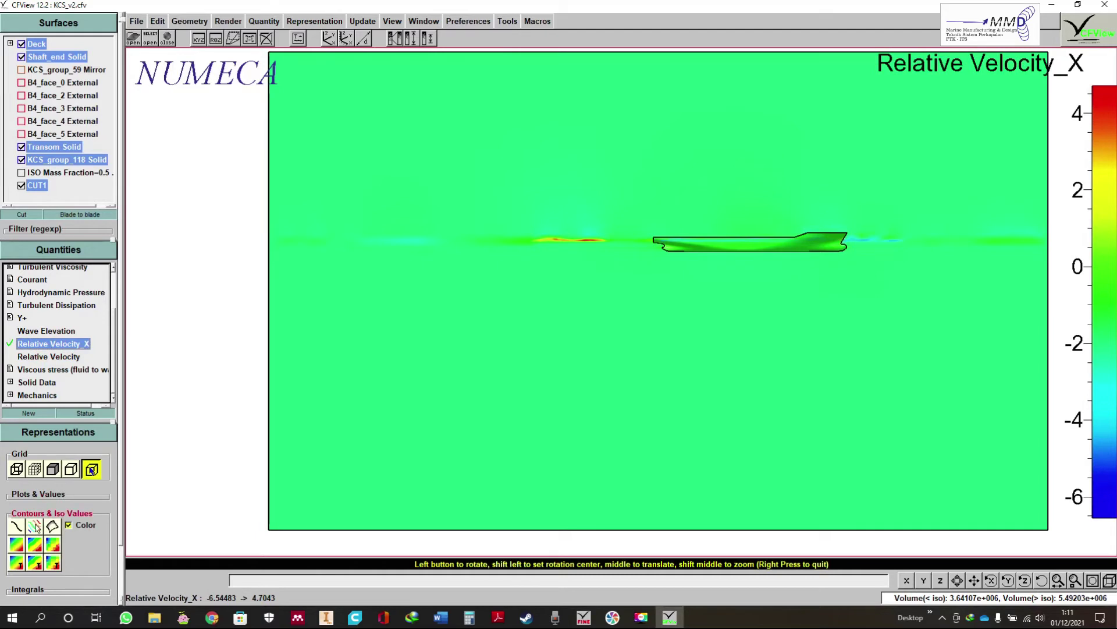
left_click(50, 356)
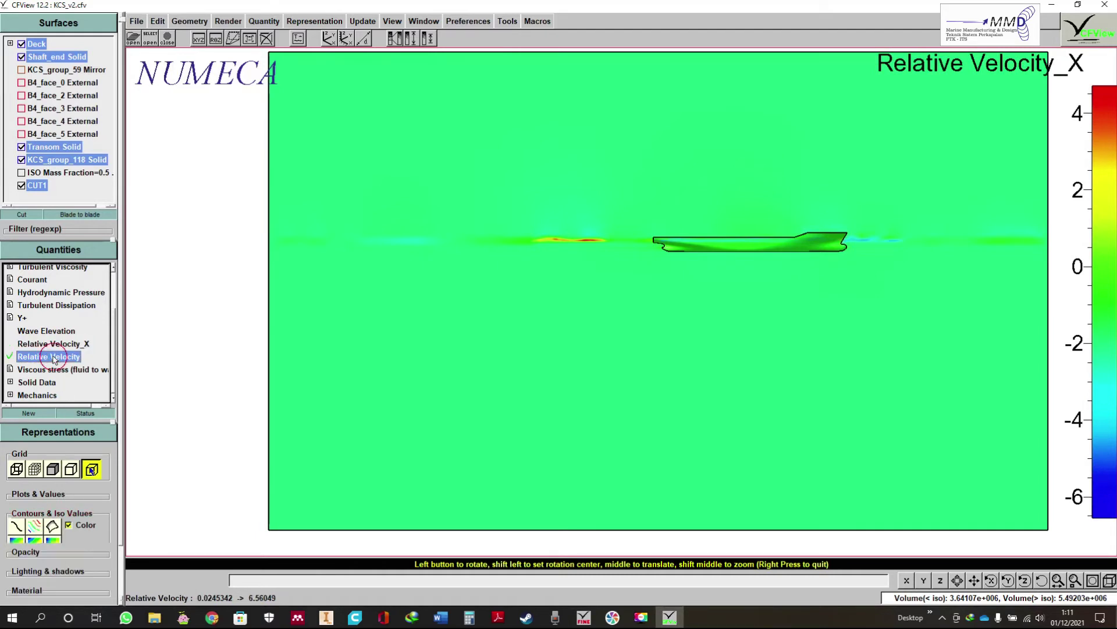
left_click(26, 493)
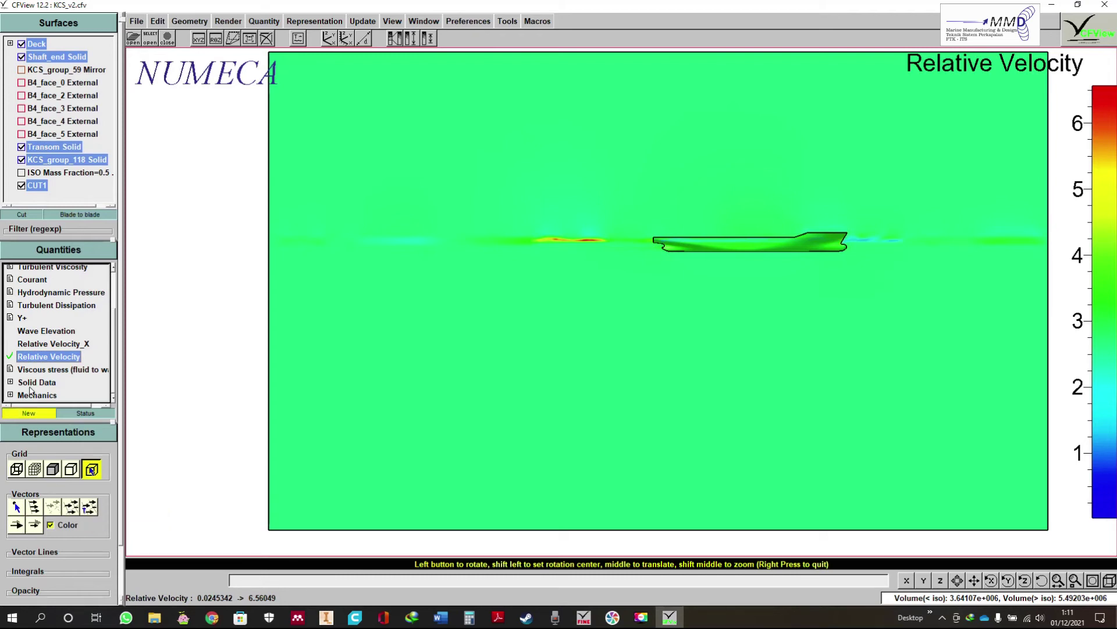
left_click(42, 342)
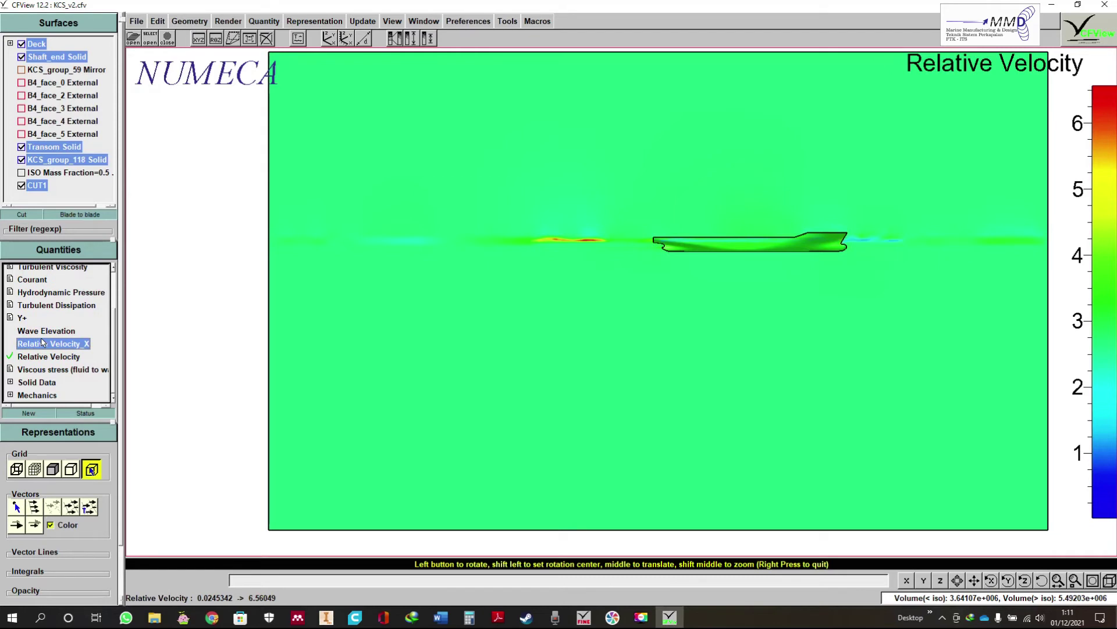
left_click(73, 508)
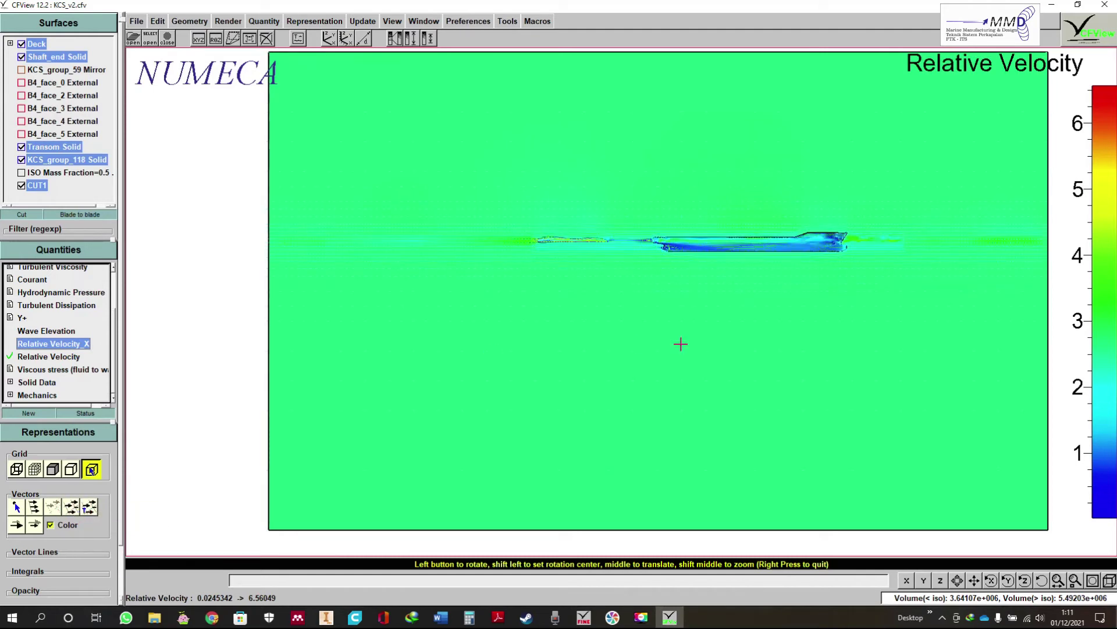
left_click(976, 583)
left_click(71, 506)
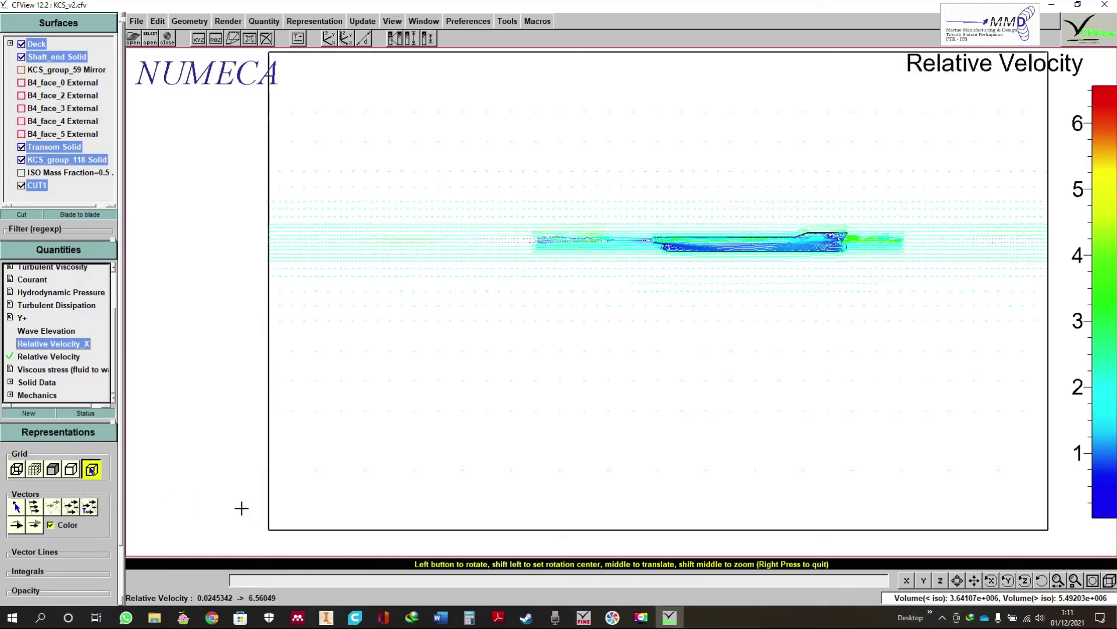
Step: Examine the velocity vectors around the stern, shaft end and along the hull bottom
scroll(789, 225, "up", 5)
scroll(384, 294, "up", 2)
scroll(386, 275, "up", 6)
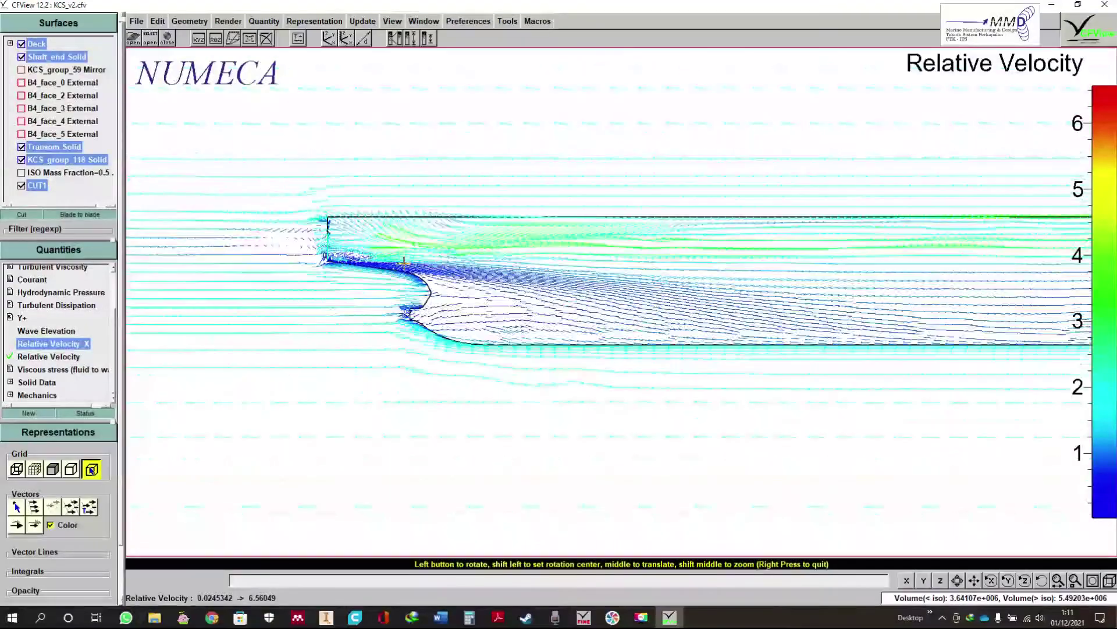
scroll(443, 252, "down", 5)
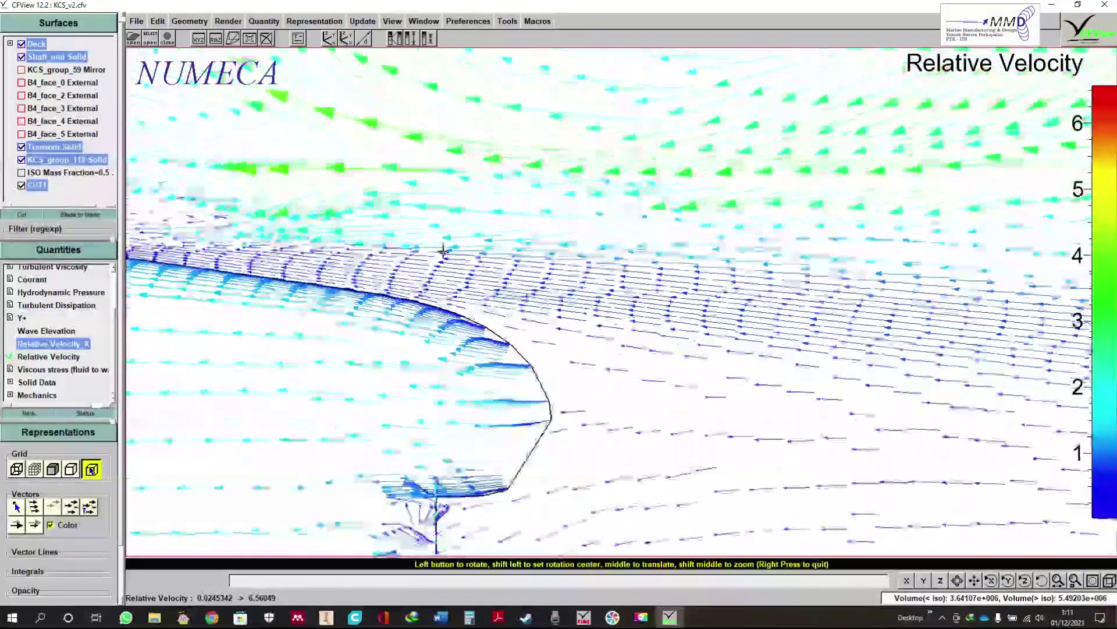
scroll(436, 488, "up", 3)
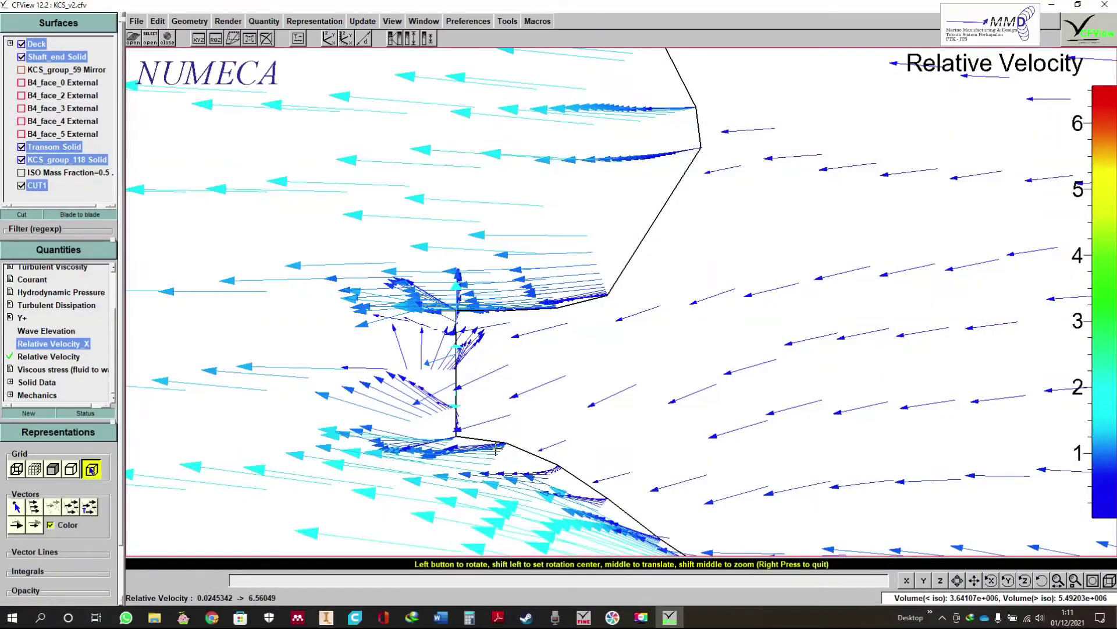
scroll(340, 225, "down", 5)
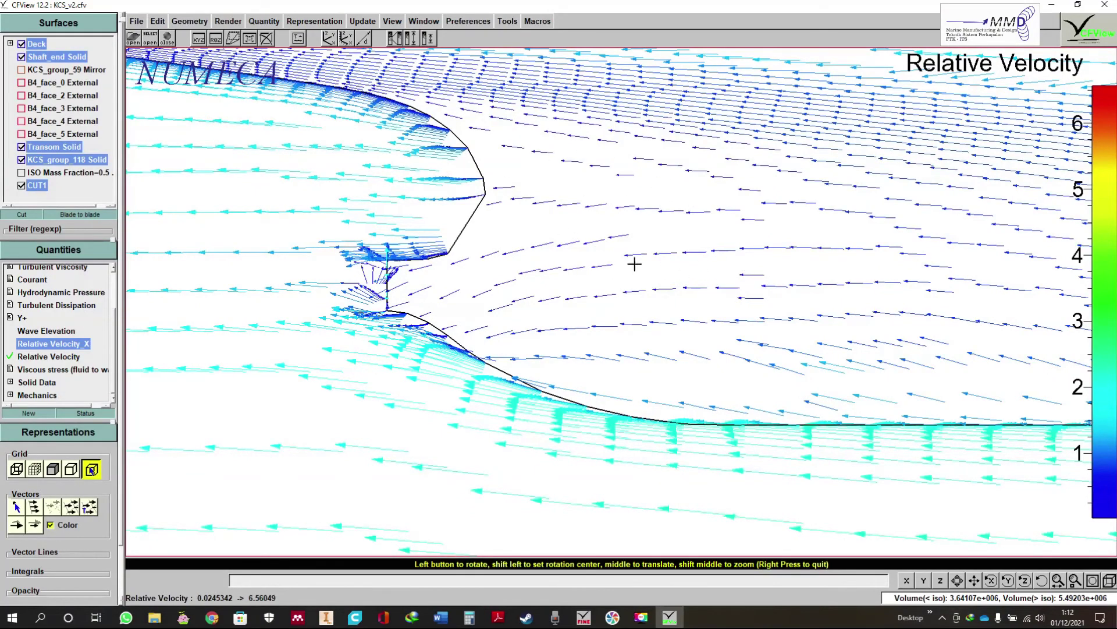
scroll(294, 313, "down", 4)
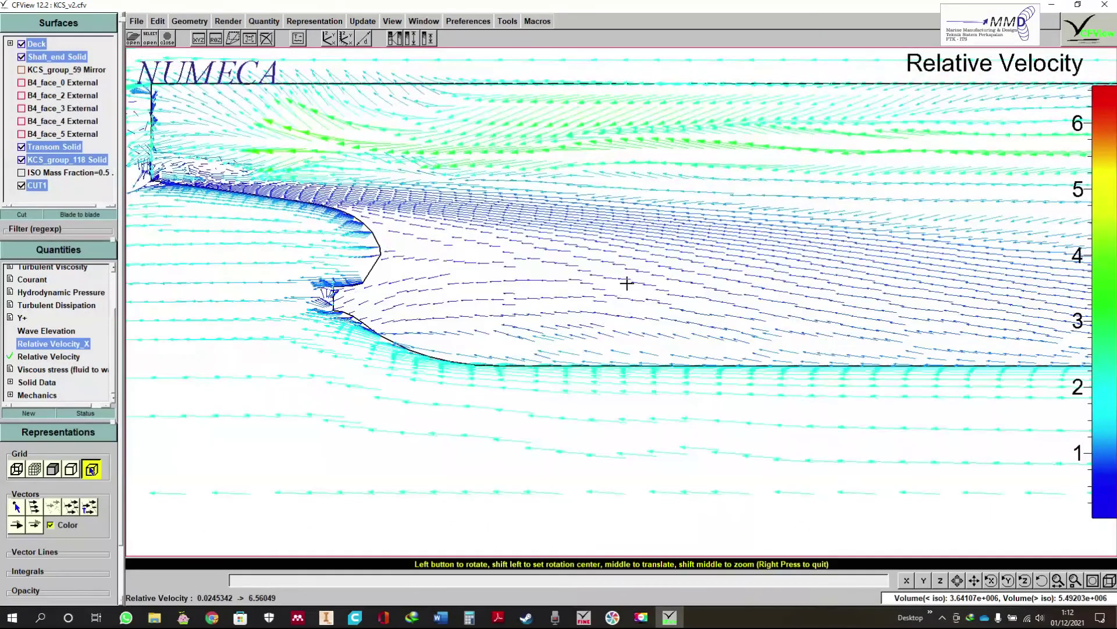
scroll(307, 259, "down", 5)
scroll(684, 309, "up", 5)
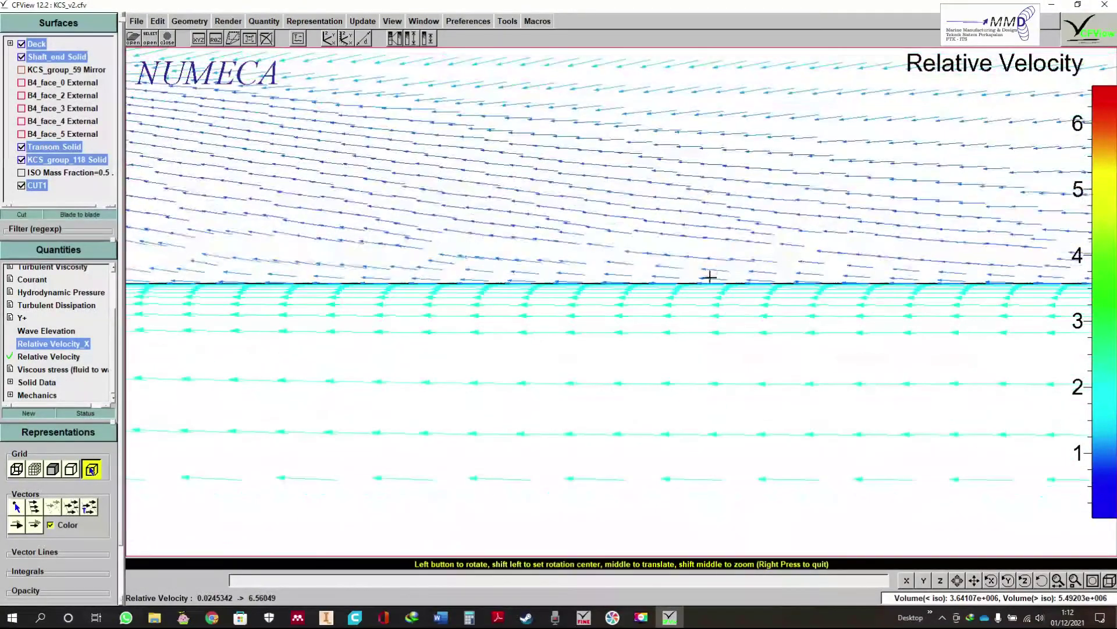
scroll(445, 327, "down", 5)
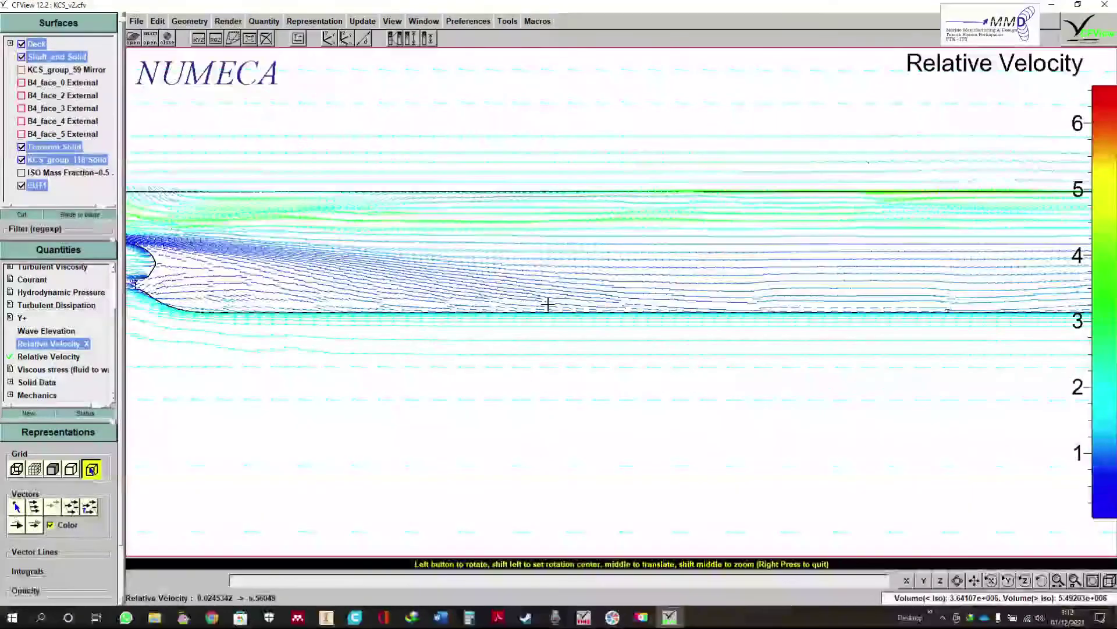
scroll(305, 285, "down", 4)
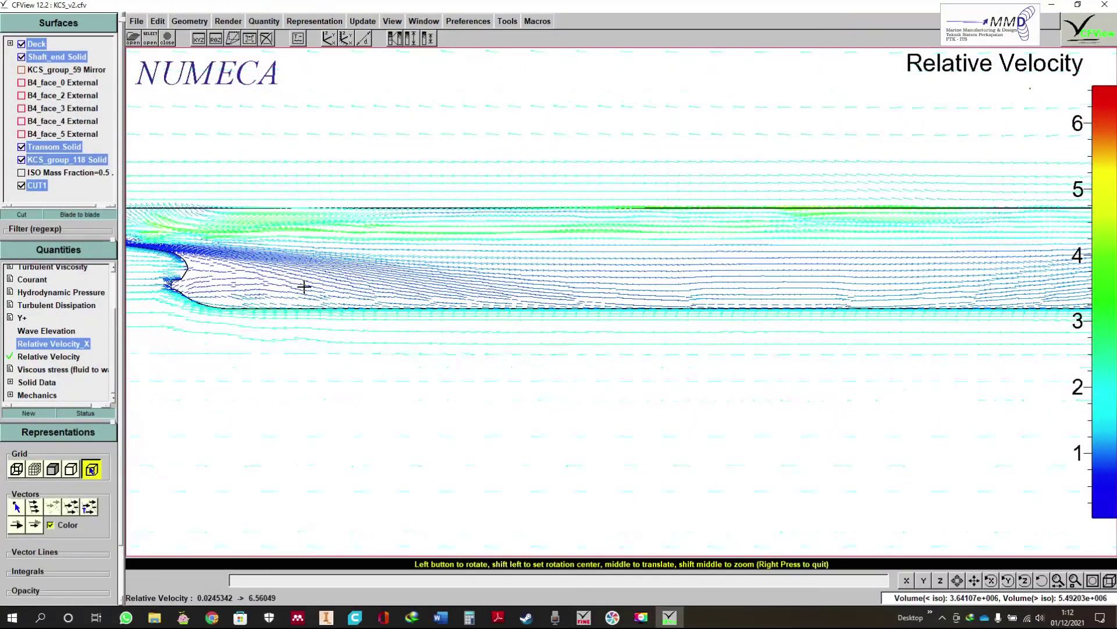
Step: Examine the velocity vectors around the bulbous bow and compare them with those behind the stern
scroll(983, 284, "up", 2)
scroll(984, 284, "up", 5)
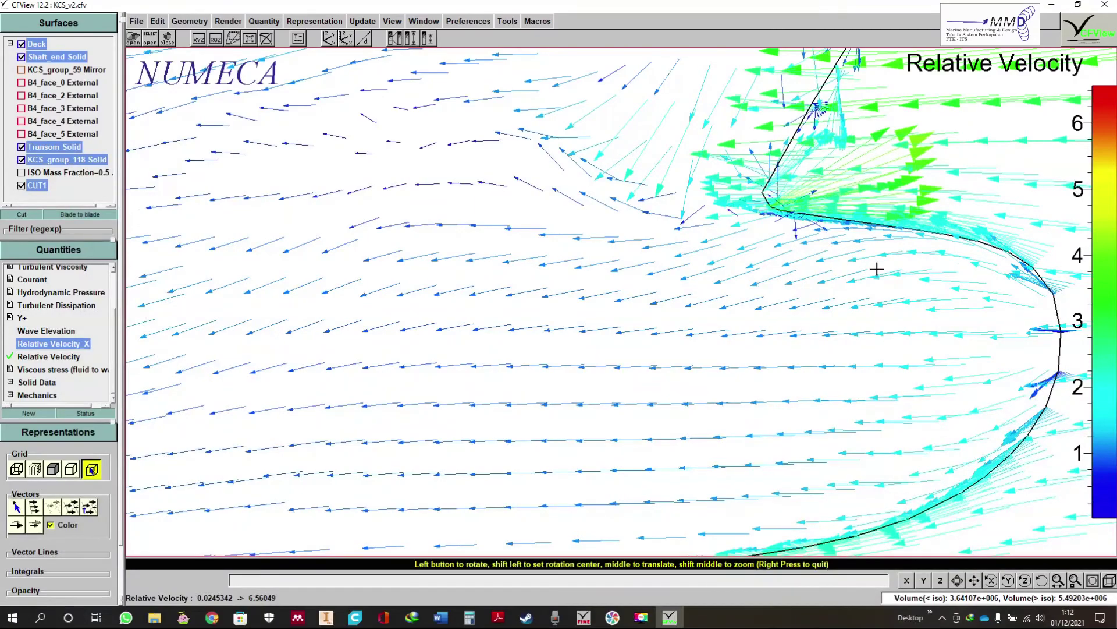
scroll(877, 269, "down", 2)
scroll(787, 251, "down", 2)
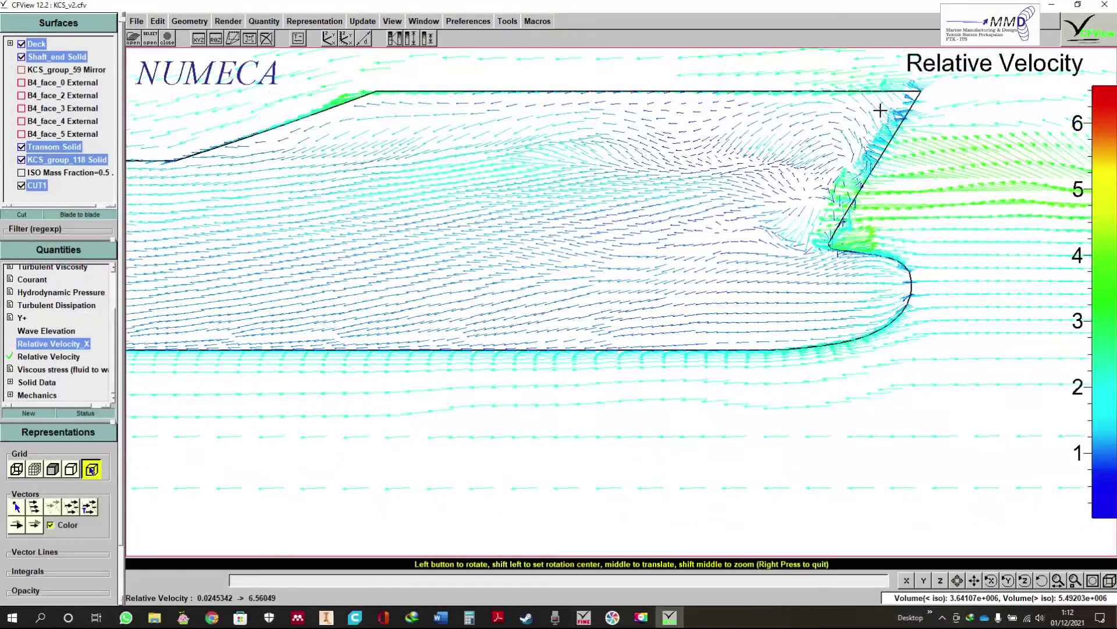
scroll(880, 111, "up", 2)
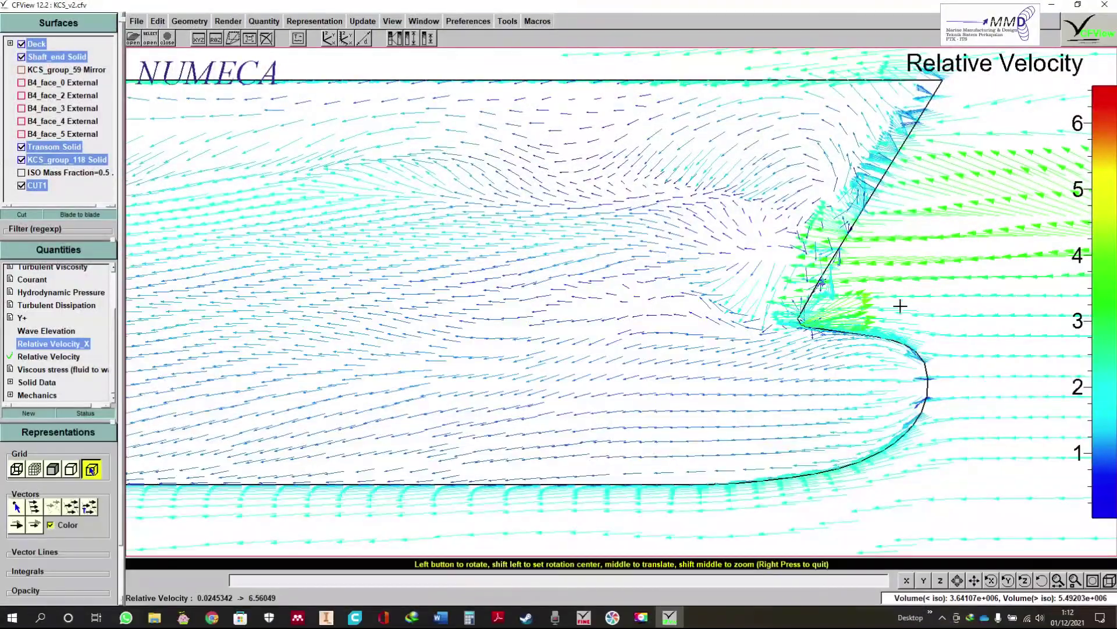
scroll(989, 351, "down", 5)
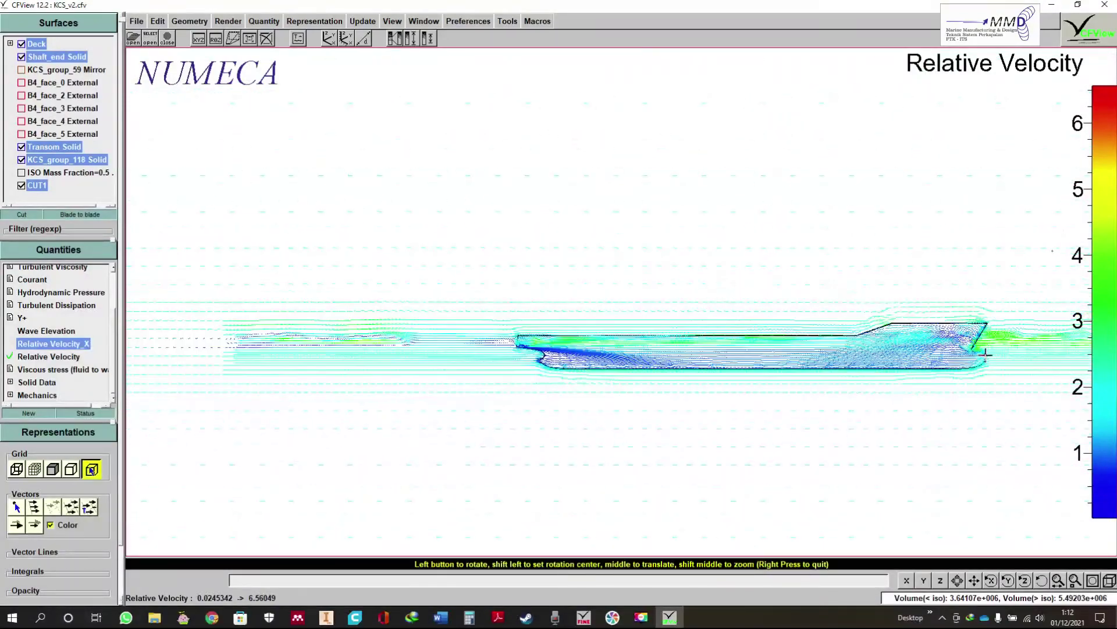
scroll(518, 365, "up", 5)
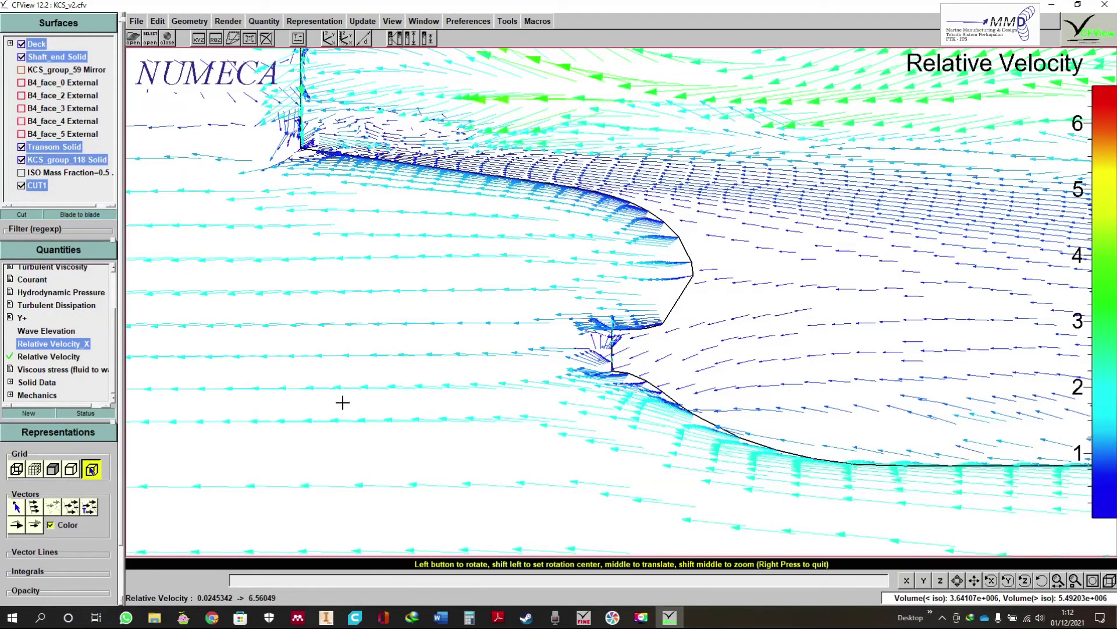
scroll(558, 313, "down", 5)
Step: Make the B4_face_0, 2, 3, 4 and 5 External surfaces the only active surfaces for vector lines
left_click(57, 552)
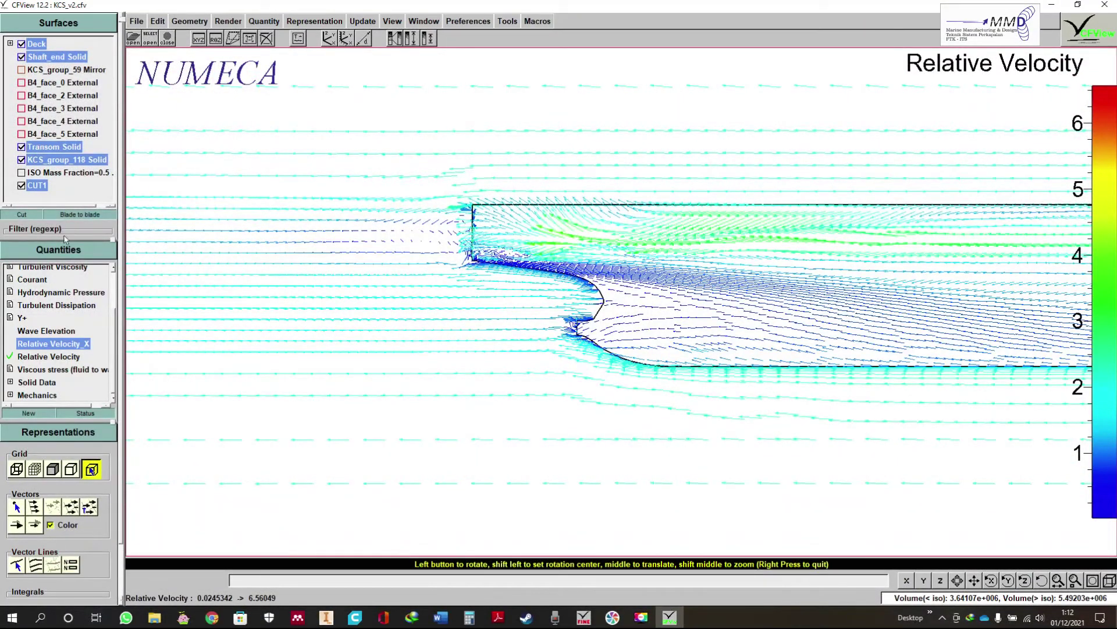
left_click(59, 134)
left_click(57, 83, "shift")
right_click(62, 83)
left_click(78, 92)
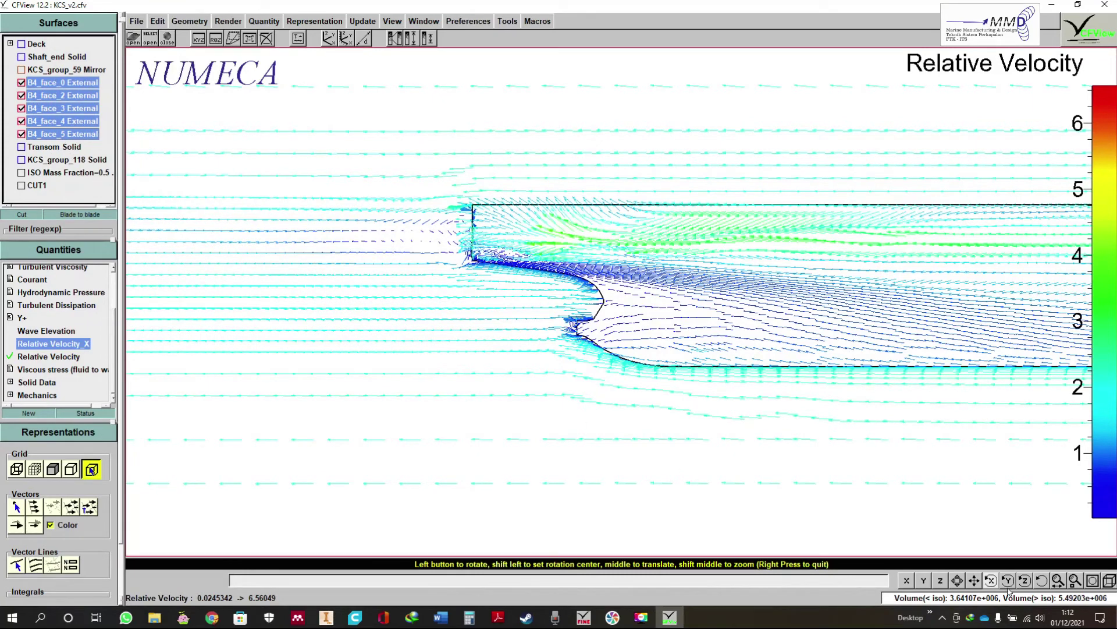
Step: Clear the vectors and draw vector lines with 5 points along two vertical sections, one below the hull near the centreline and one across the bilge
left_click(1109, 581)
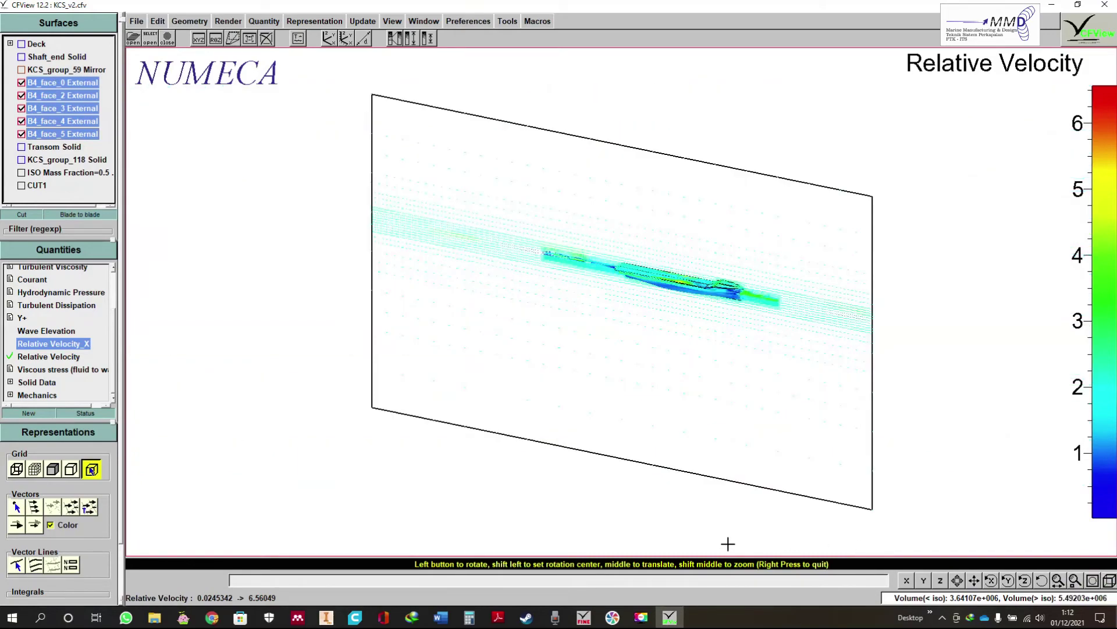
left_click(975, 580)
scroll(763, 296, "up", 3)
scroll(700, 287, "up", 3)
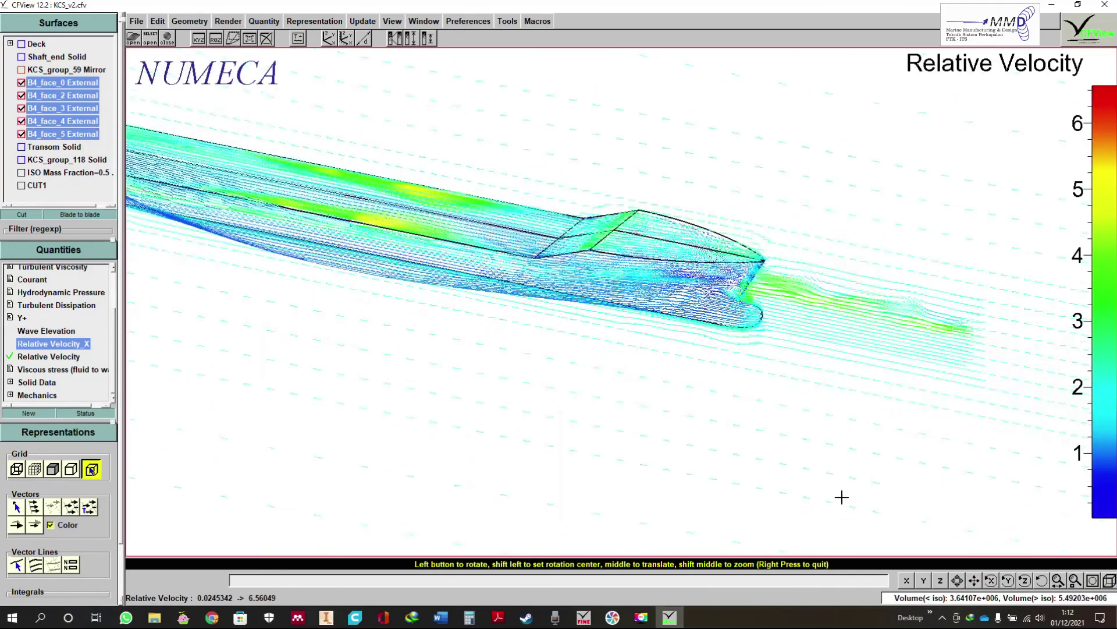
left_click(907, 581)
left_click(1110, 580)
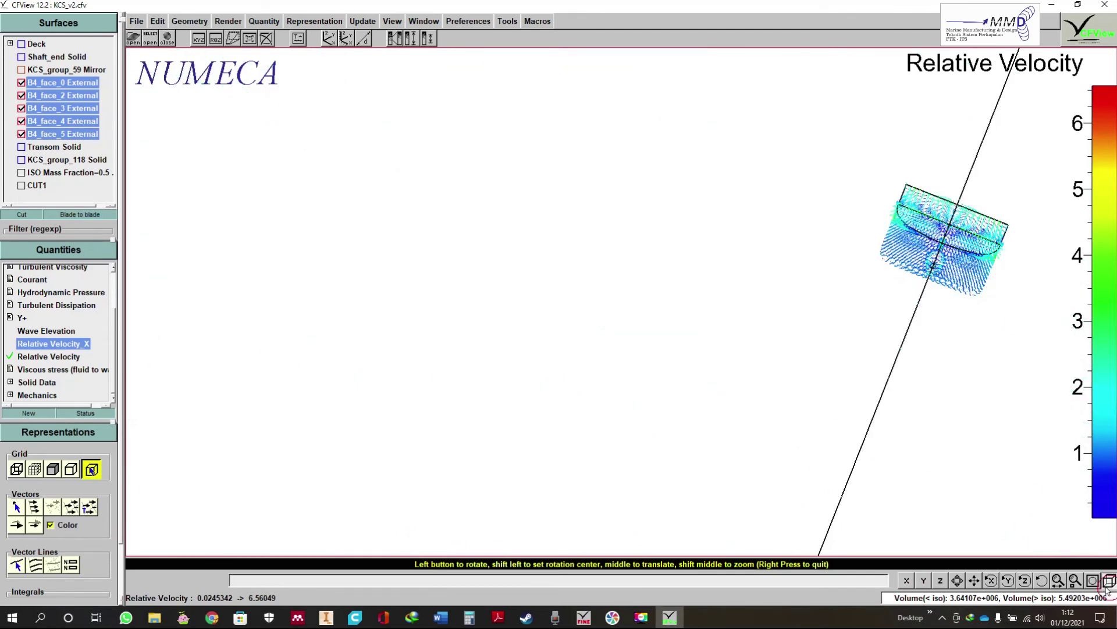
left_click(906, 580)
scroll(614, 277, "up", 6)
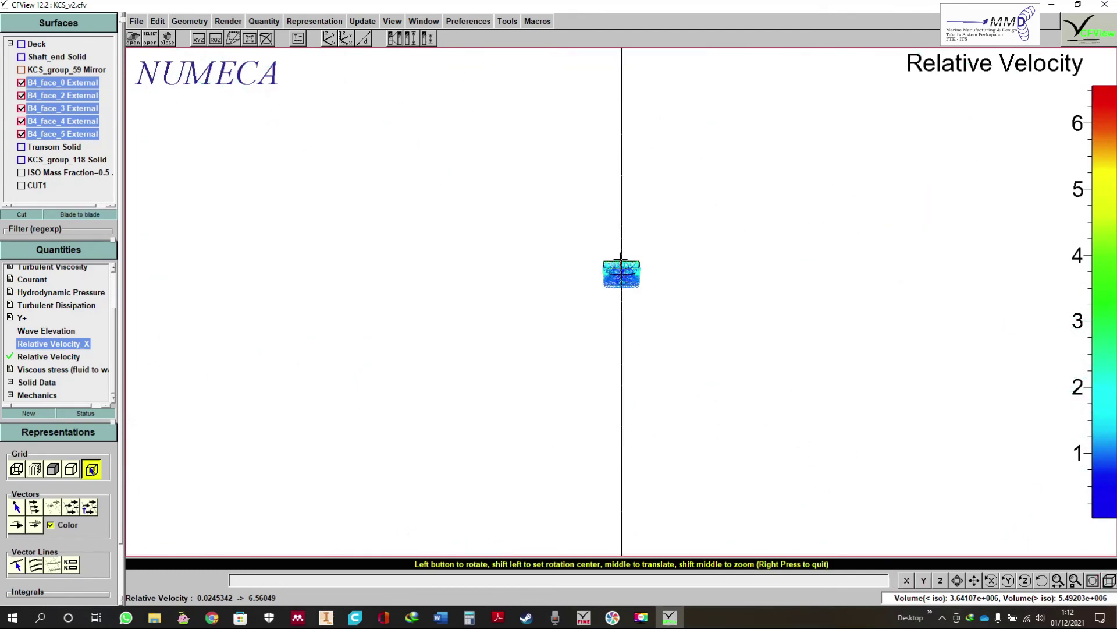
scroll(618, 274, "up", 4)
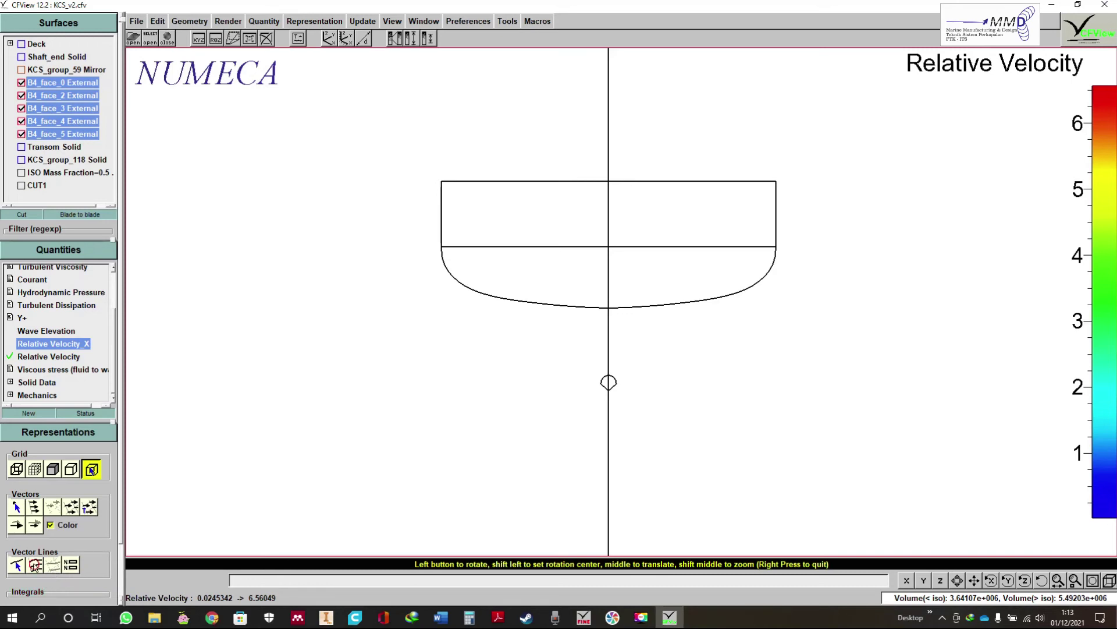
left_click(36, 565)
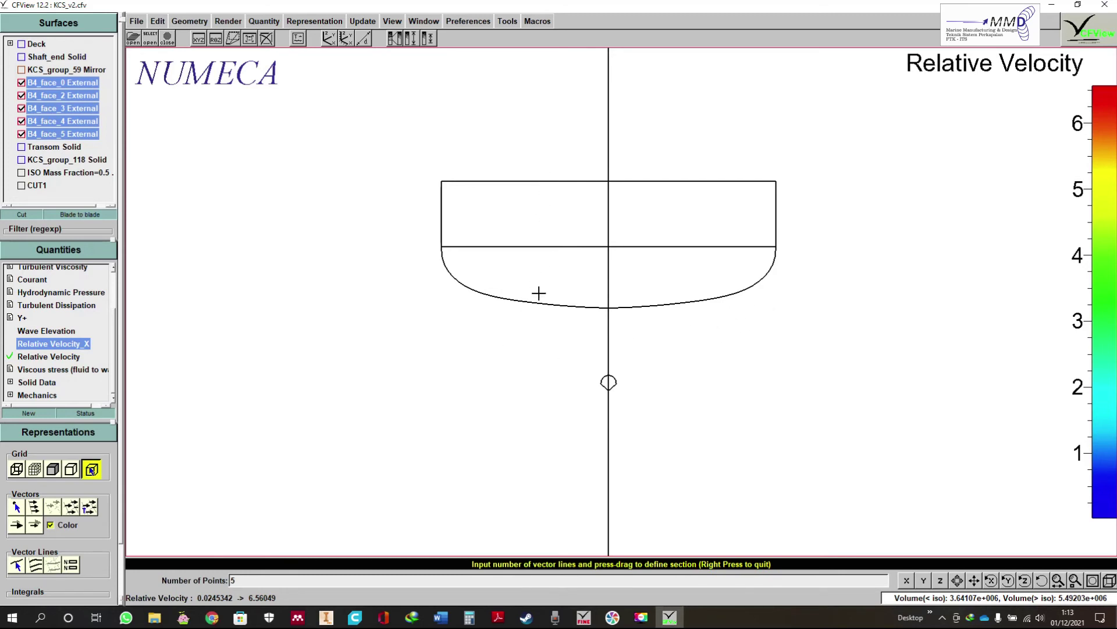
left_click_drag(559, 308, 558, 399)
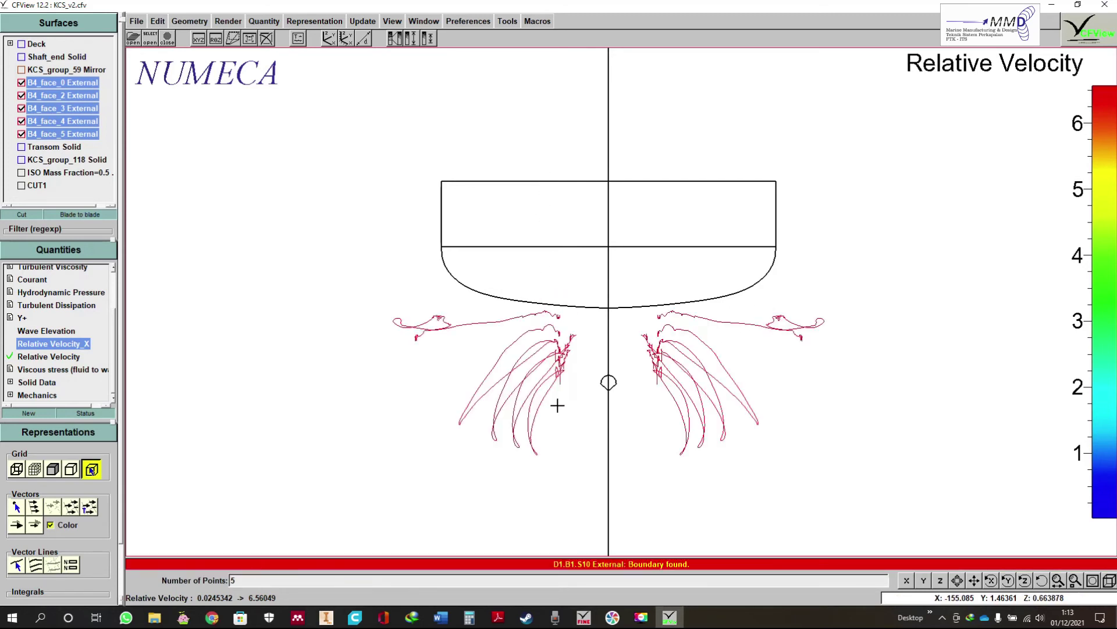
left_click_drag(466, 269, 471, 353)
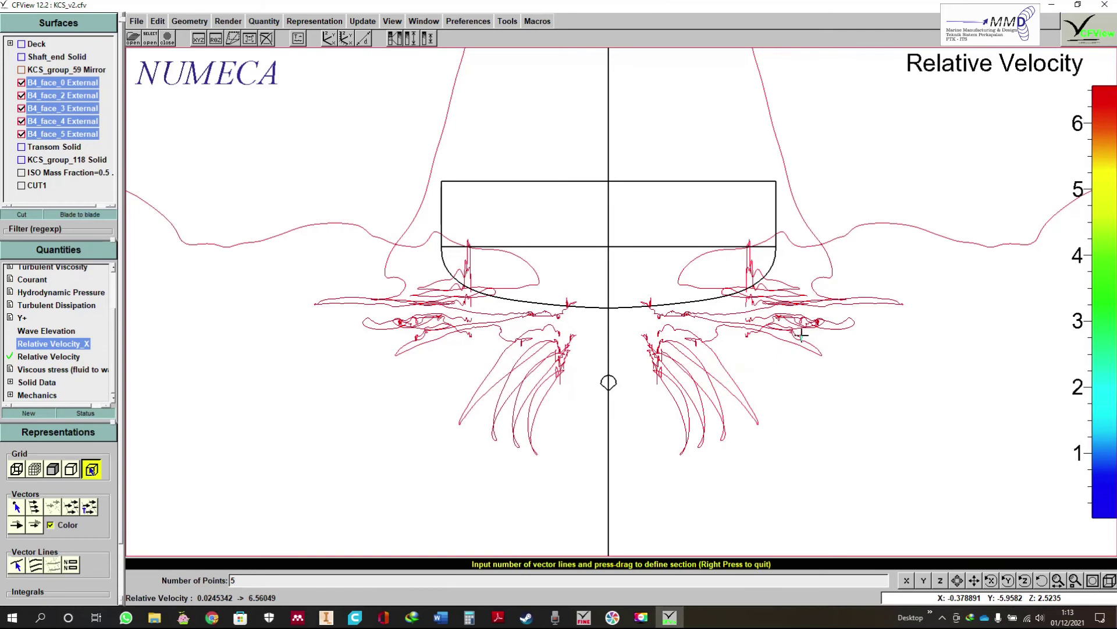
Step: Make the Transom, KCS_group_118, Shaft_end and Deck solids the only active surfaces and display them shaded with the vector lines
left_click(1109, 580)
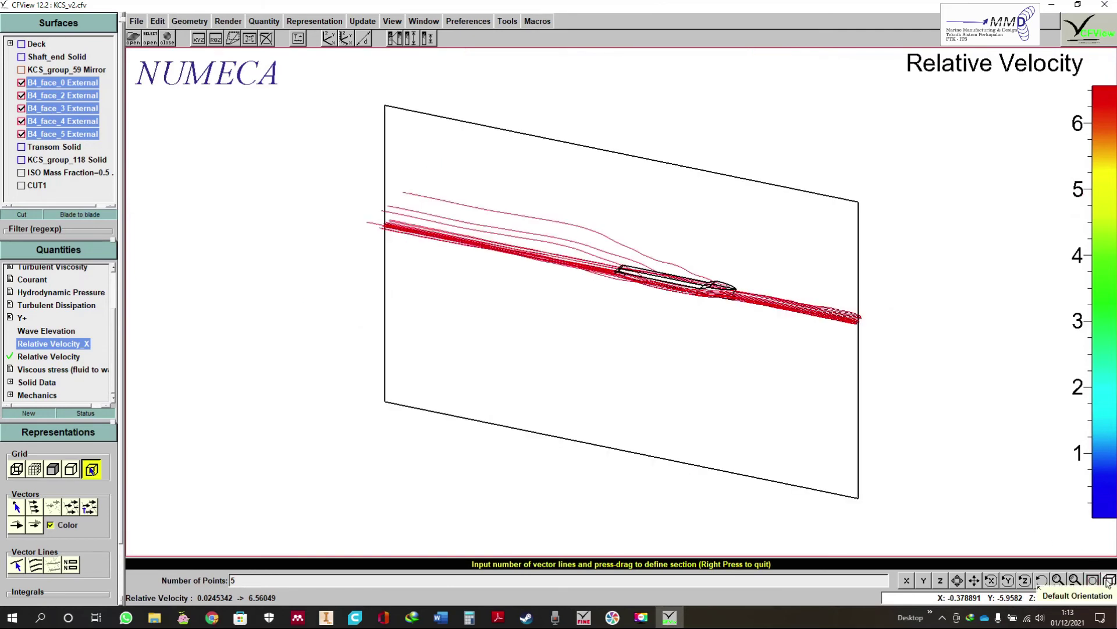
left_click(974, 581)
middle_click_drag(748, 362, 795, 236, "shift")
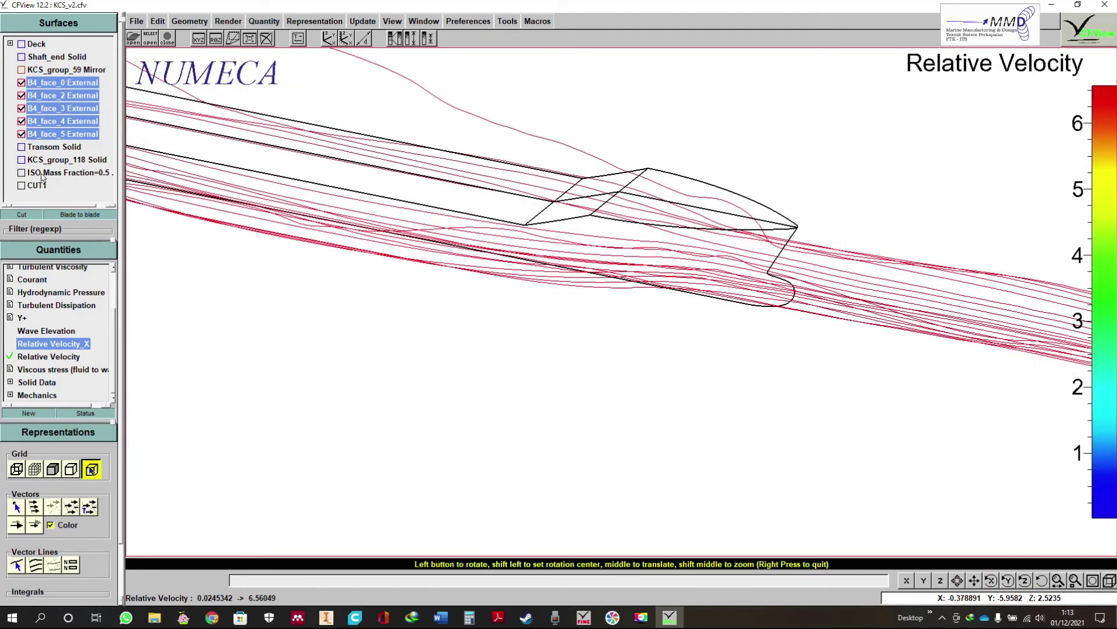
left_click(52, 147)
left_click(52, 160, "shift")
left_click(52, 56, "ctrl")
left_click(32, 44, "ctrl")
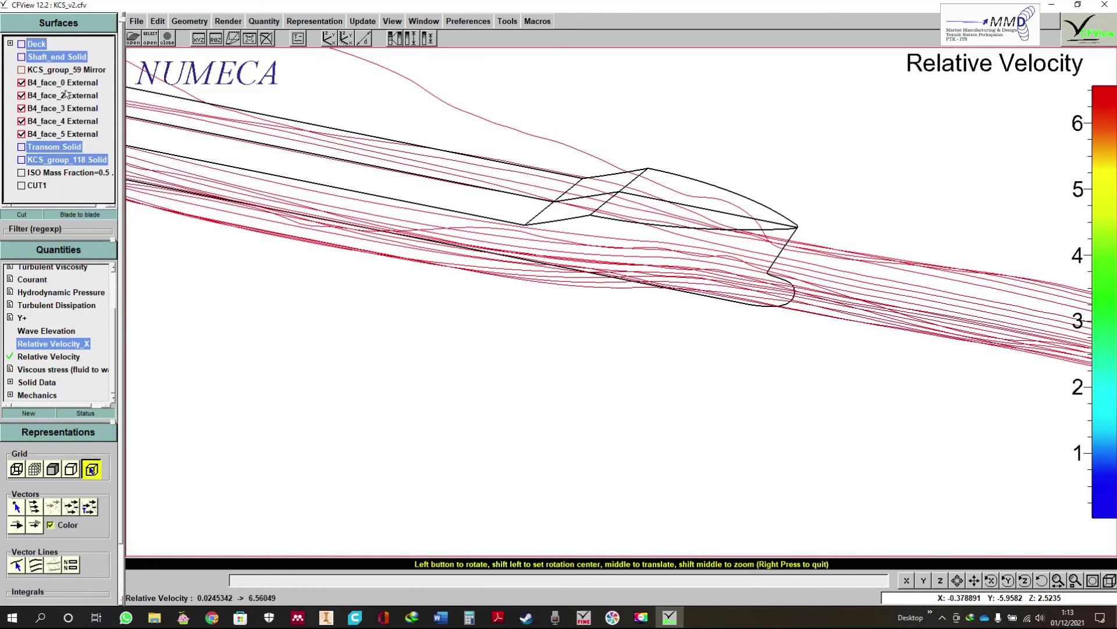
right_click(55, 62)
left_click(73, 68)
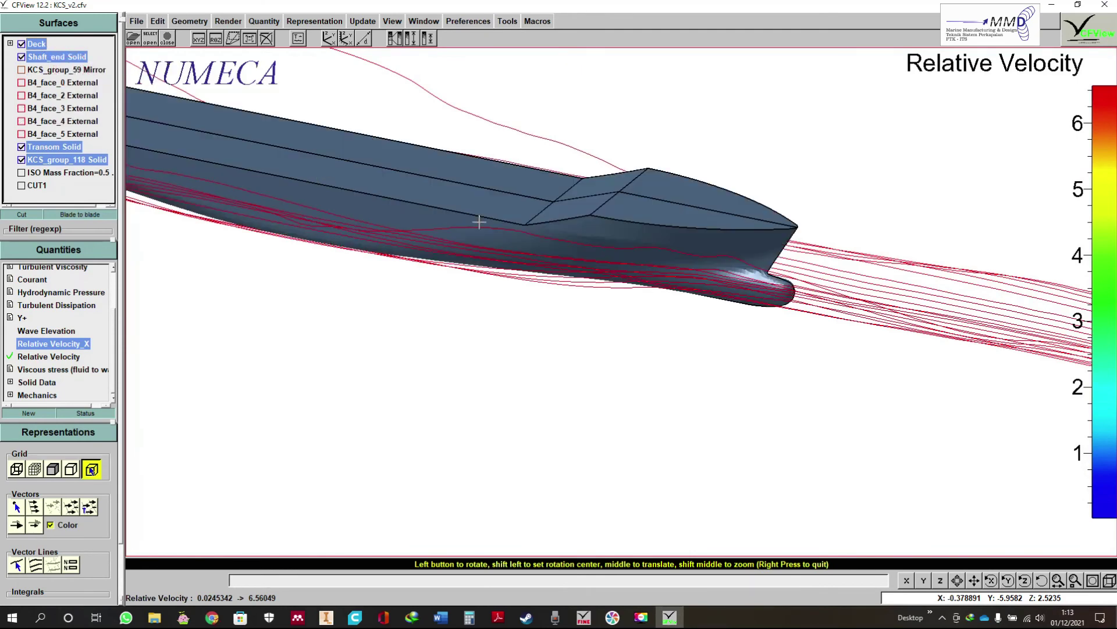
Step: Examine how the vector lines run around the shaded hull from the bulbous bow to the shaft end
left_click(974, 580)
left_click_drag(898, 344, 694, 292)
middle_click_drag(694, 291, 703, 267)
scroll(702, 267, "down", 5)
scroll(594, 253, "up", 6)
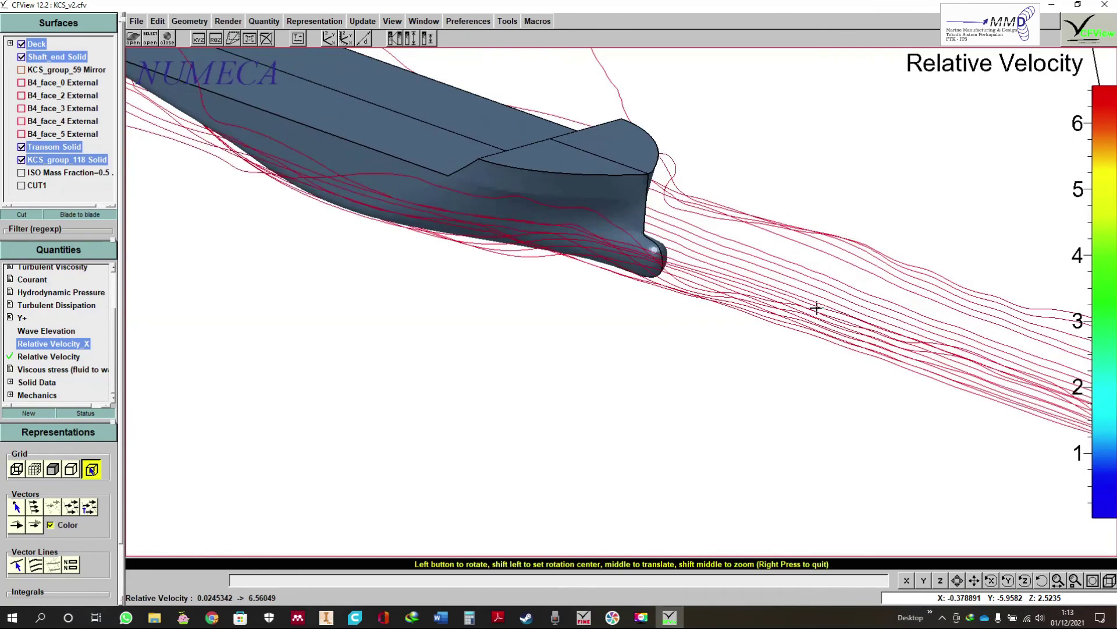
mouse_move(586, 309)
left_mouse_down()
mouse_move(738, 292)
mouse_move(935, 145)
left_mouse_up()
mouse_move(483, 233)
left_mouse_down()
mouse_move(817, 232)
mouse_move(444, 157)
mouse_move(547, 237)
mouse_move(594, 256)
mouse_move(550, 168)
mouse_move(547, 123)
left_mouse_up()
scroll(619, 359, "down", 3)
left_click_drag(673, 225, 655, 131)
mouse_move(652, 295)
left_mouse_down()
mouse_move(651, 368)
mouse_move(498, 195)
left_mouse_up()
scroll(501, 204, "up", 5)
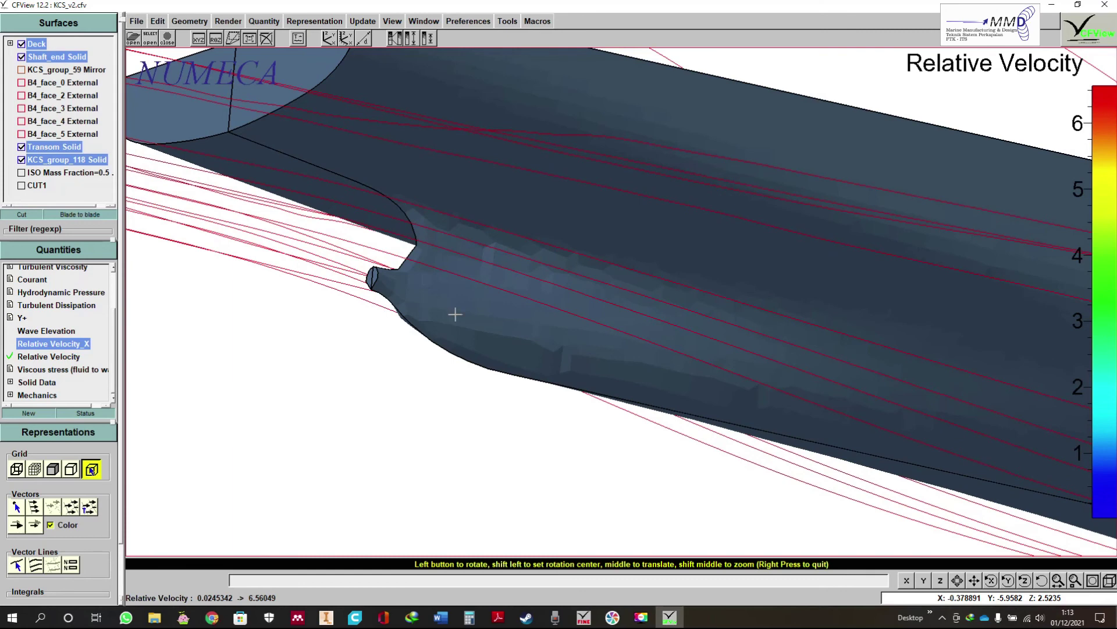
Step: Inspect the vector lines up close at the stern beside the shaft end and at the bulbous bow
scroll(606, 367, "down", 3)
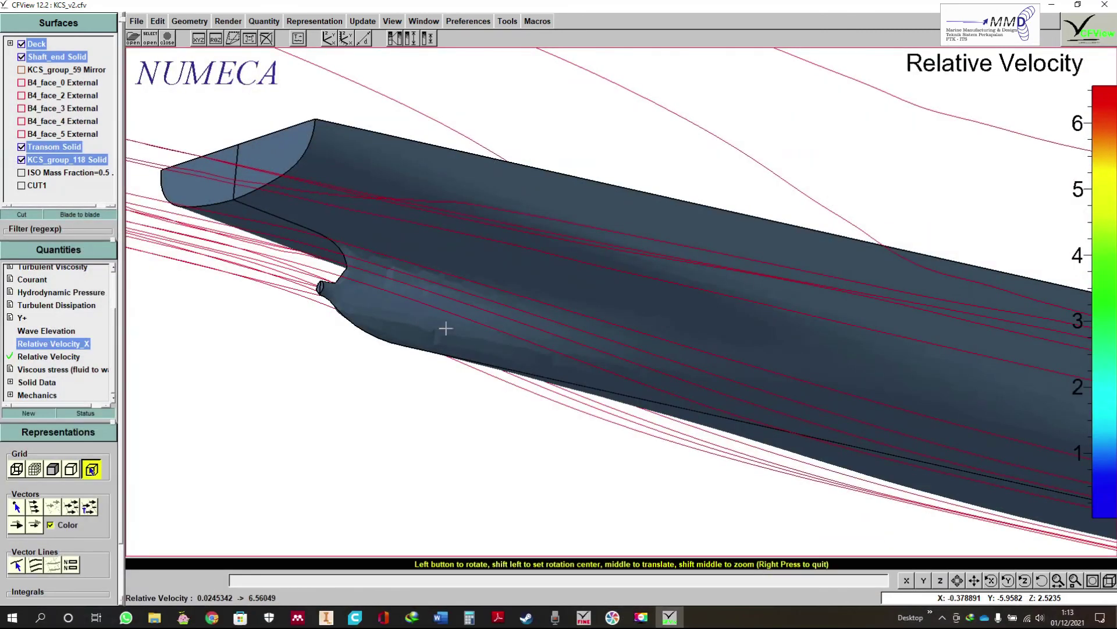
scroll(454, 333, "up", 5)
scroll(787, 366, "down", 2)
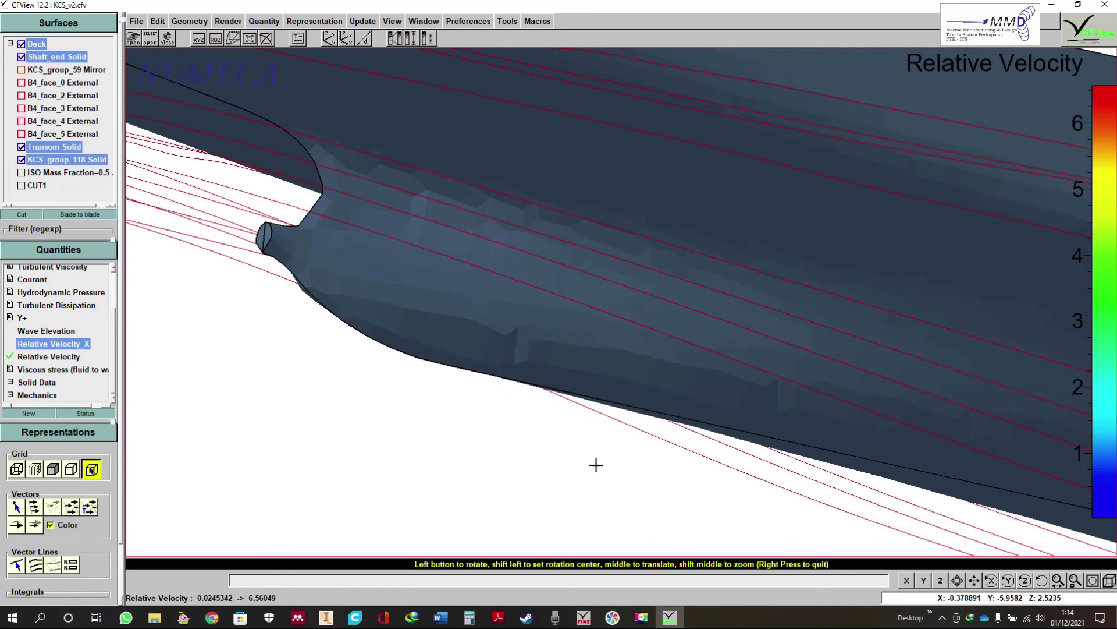
scroll(500, 320, "down", 2)
scroll(549, 319, "up", 4)
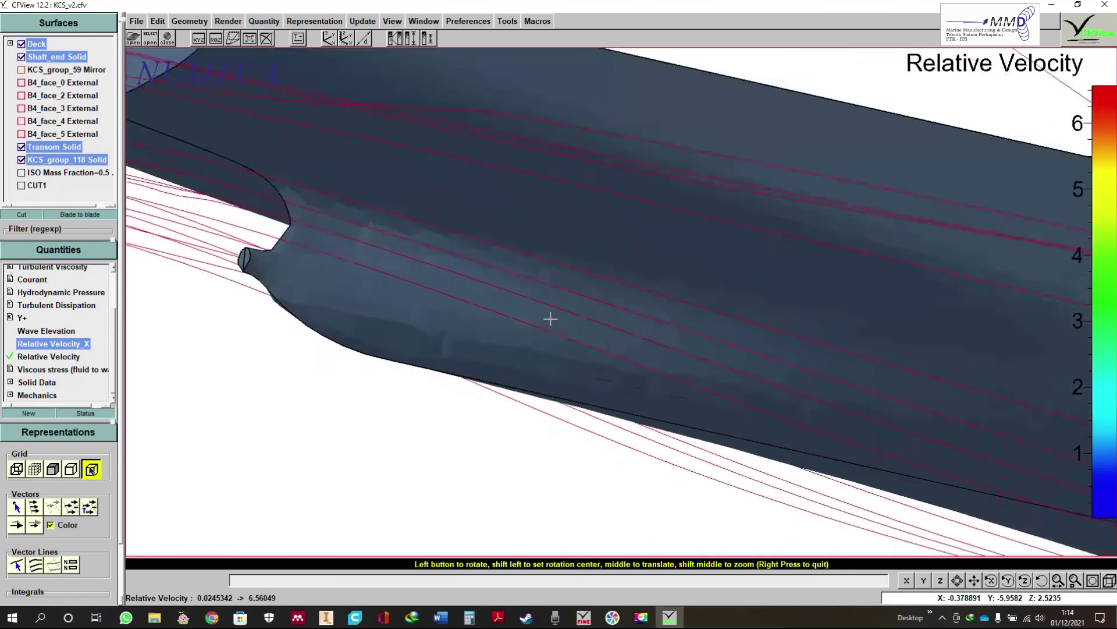
scroll(379, 379, "up", 2)
scroll(369, 332, "up", 2)
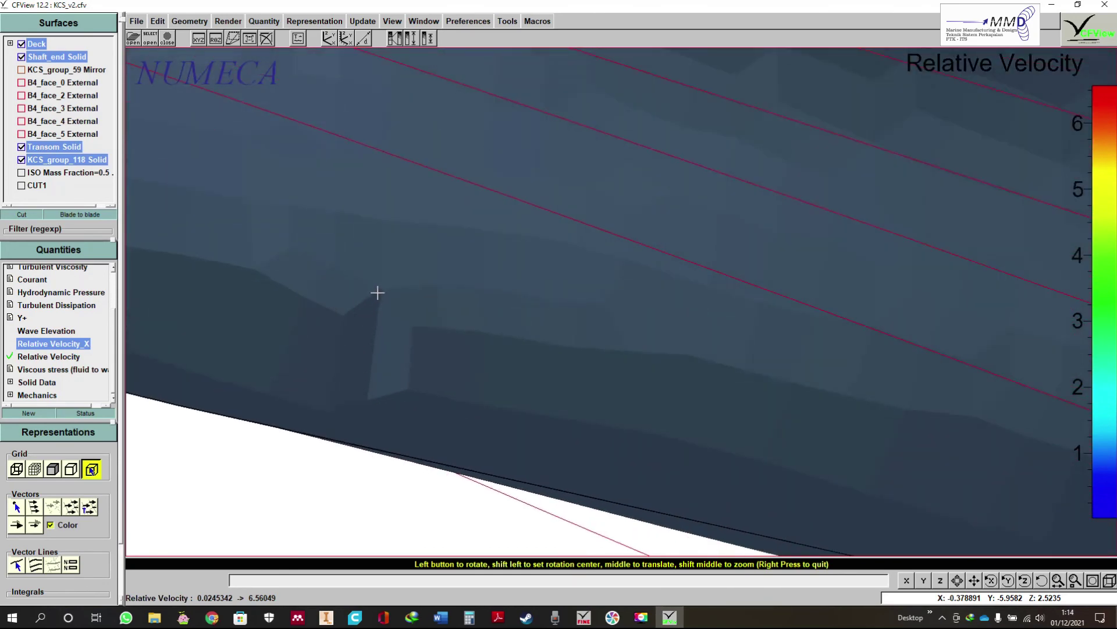
scroll(370, 326, "down", 6)
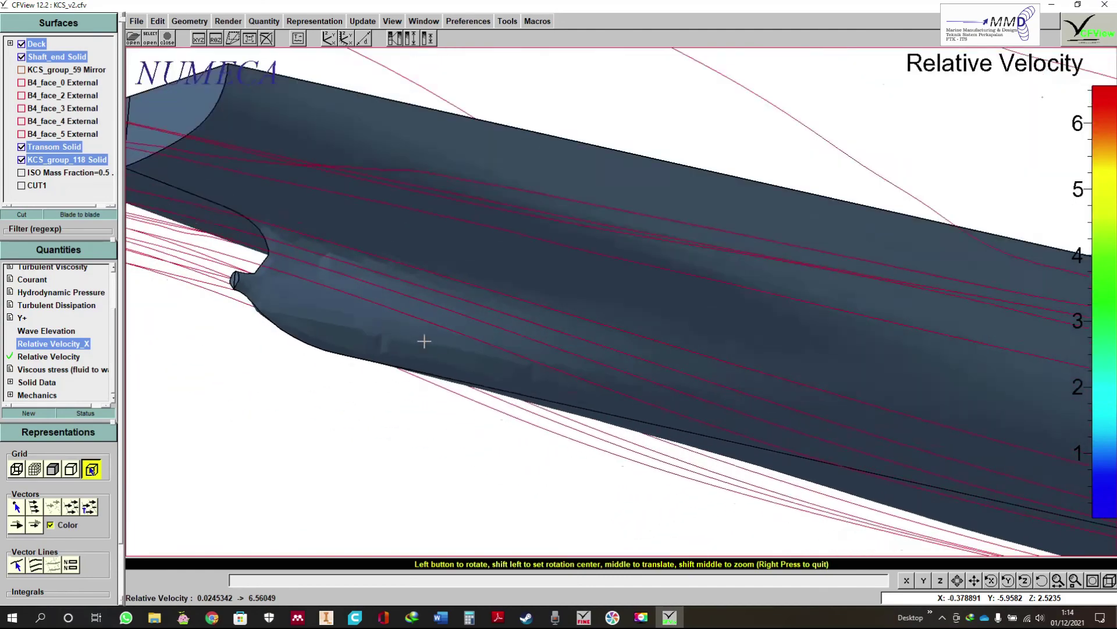
scroll(424, 369, "down", 3)
scroll(948, 479, "up", 5)
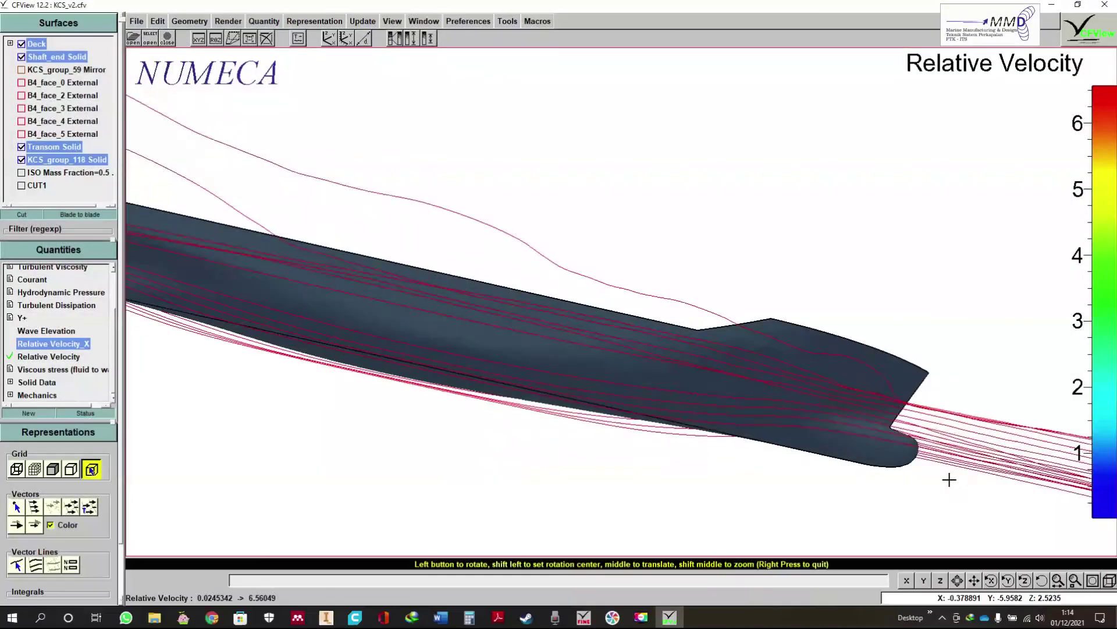
scroll(886, 460, "up", 5)
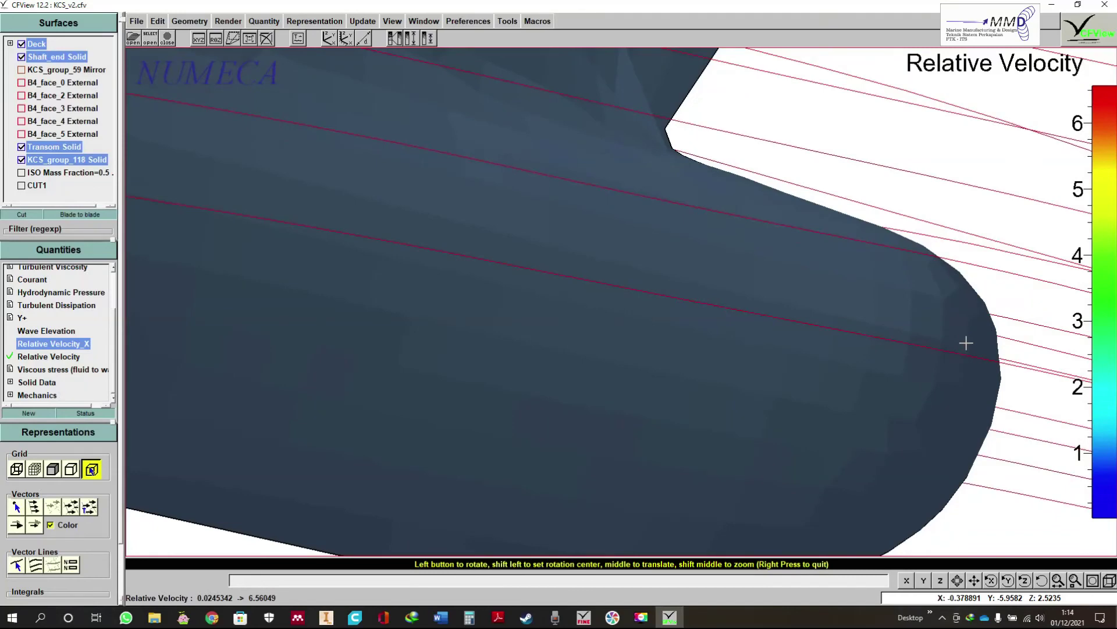
scroll(744, 172, "up", 3)
scroll(943, 314, "down", 7)
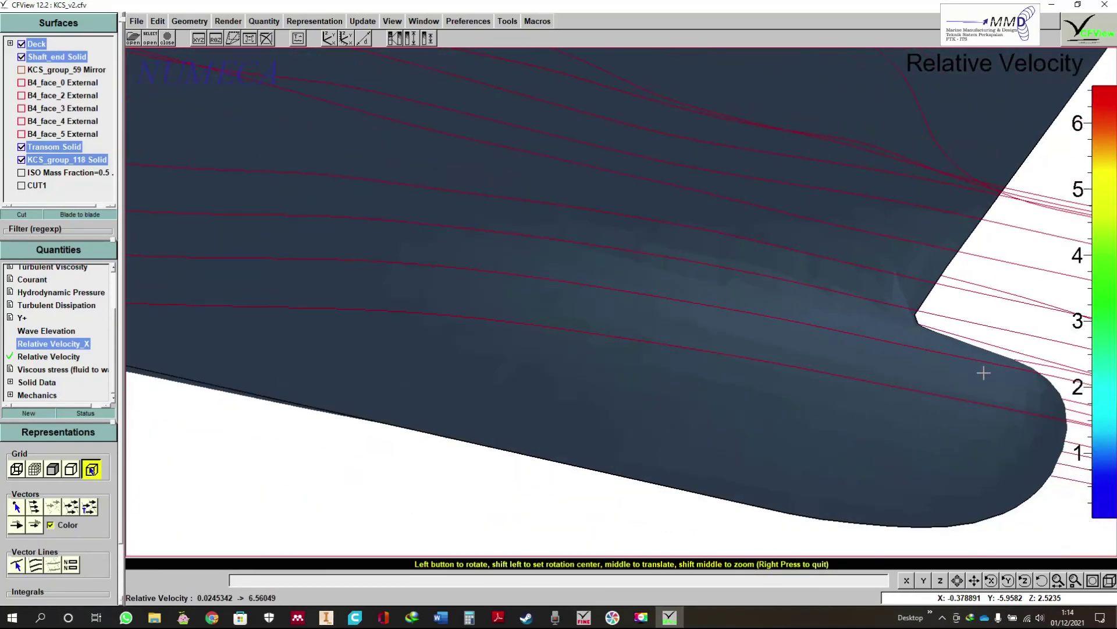
scroll(984, 371, "down", 6)
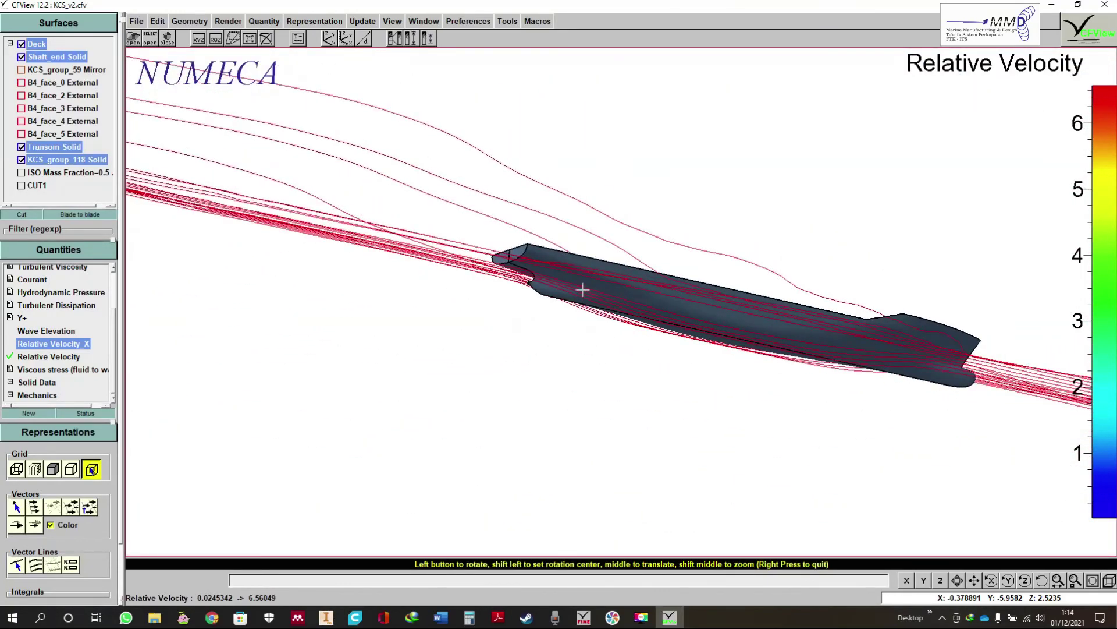
Step: Examine the vector lines along the whole hull from above the deck, from the transom to the bow
scroll(517, 269, "up", 4)
scroll(517, 268, "up", 2)
mouse_move(636, 296)
left_mouse_down()
mouse_move(606, 337)
mouse_move(599, 265)
left_mouse_up()
scroll(599, 266, "down", 4)
mouse_move(857, 413)
left_mouse_down()
mouse_move(801, 445)
mouse_move(753, 437)
left_mouse_up()
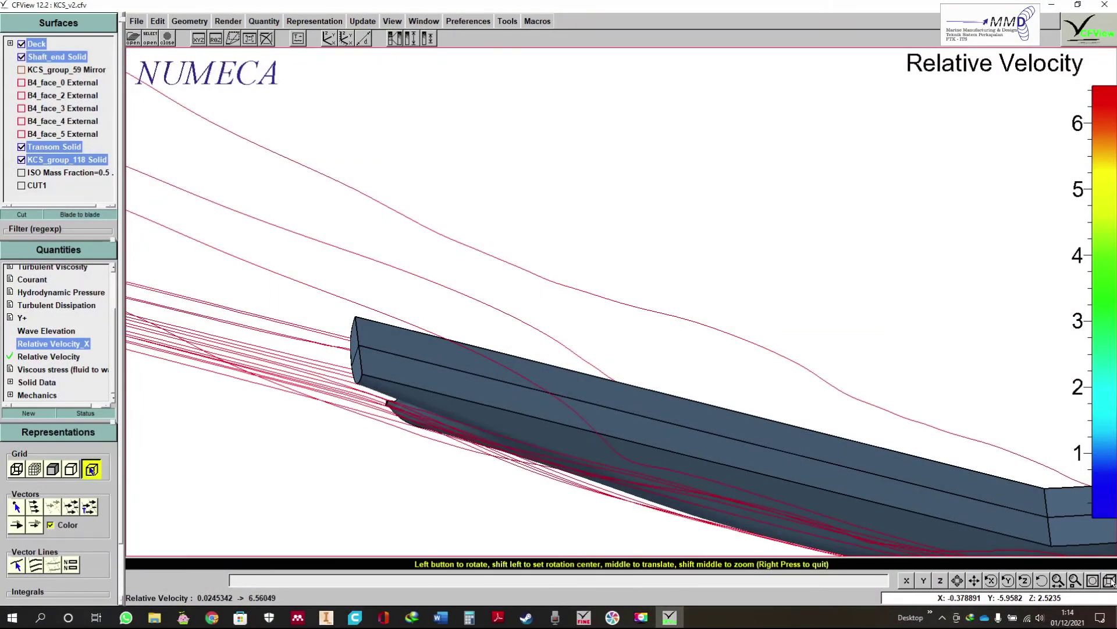
scroll(837, 448, "down", 5)
scroll(712, 288, "up", 8)
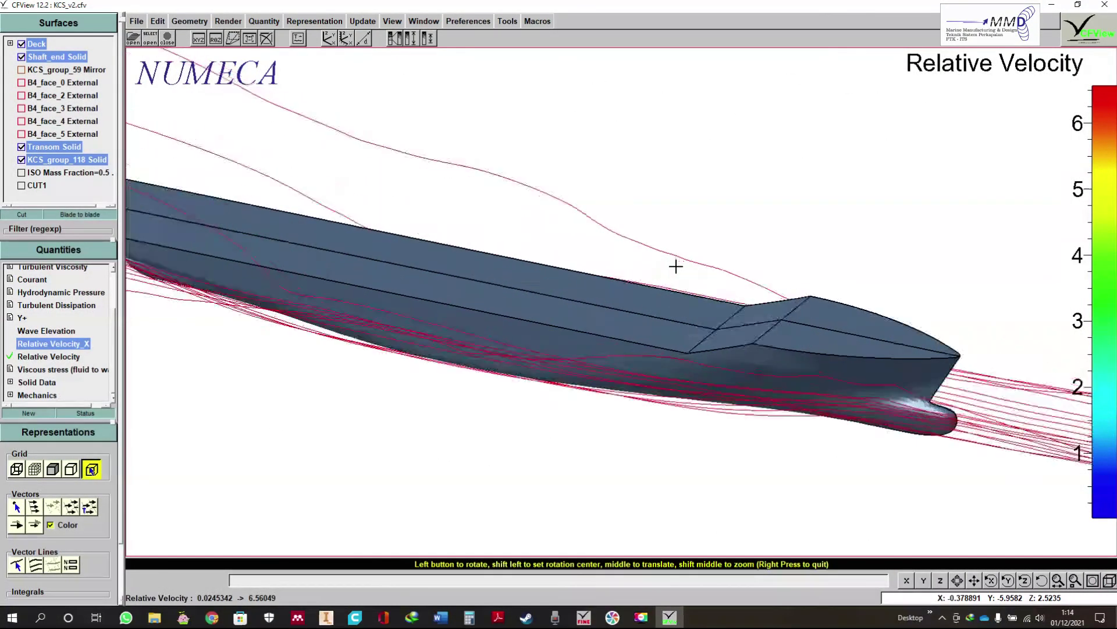
scroll(586, 241, "up", 2)
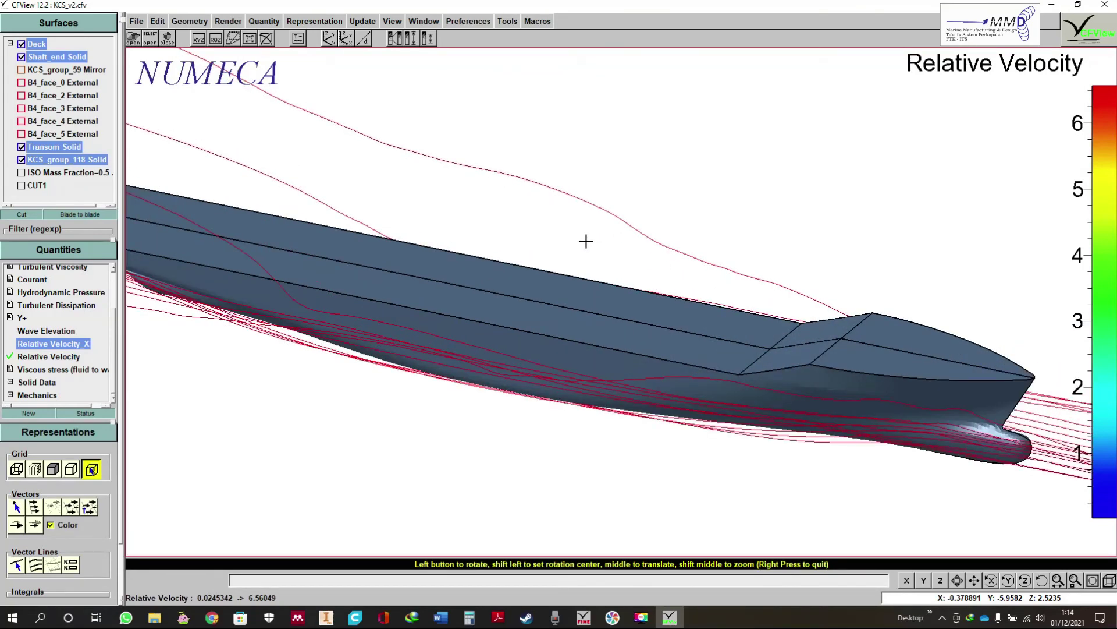
scroll(586, 240, "down", 2)
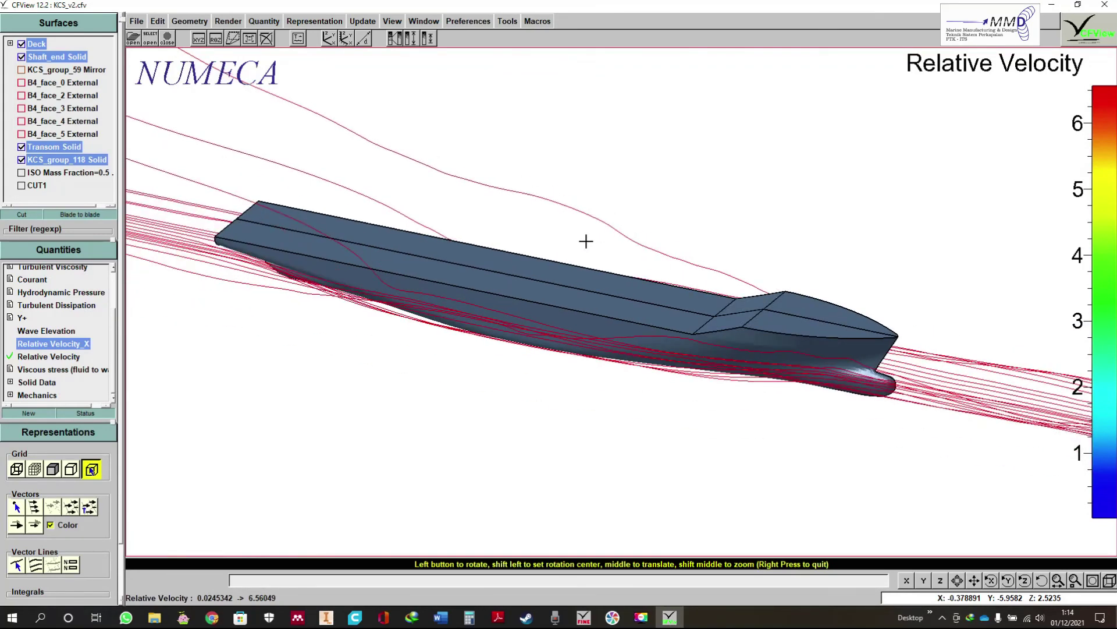